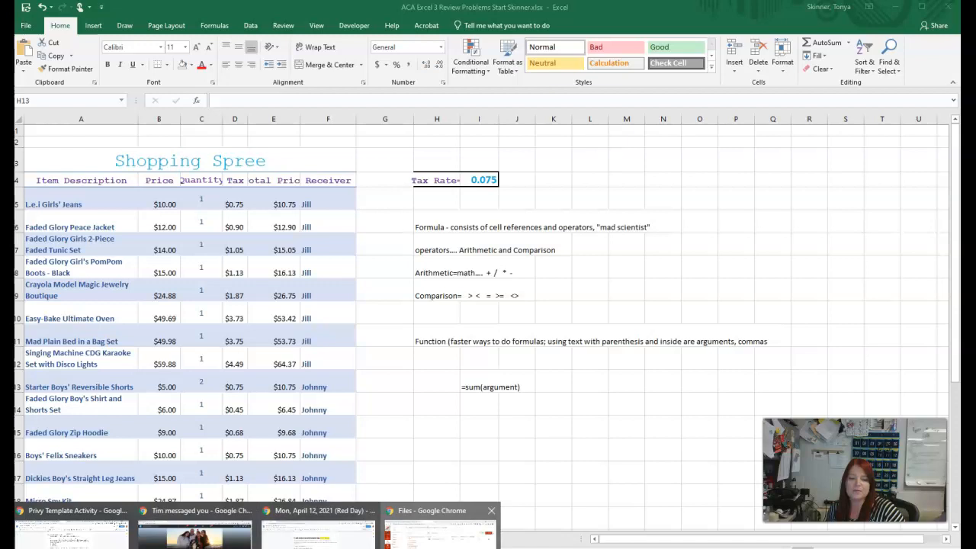
Switch to Chrome and try to download ACA Excel 3 Review Problems Start.xlsx from the course files into the OneDrive ACA folder.
{"action": "left_click", "coordinate": [442, 527]}
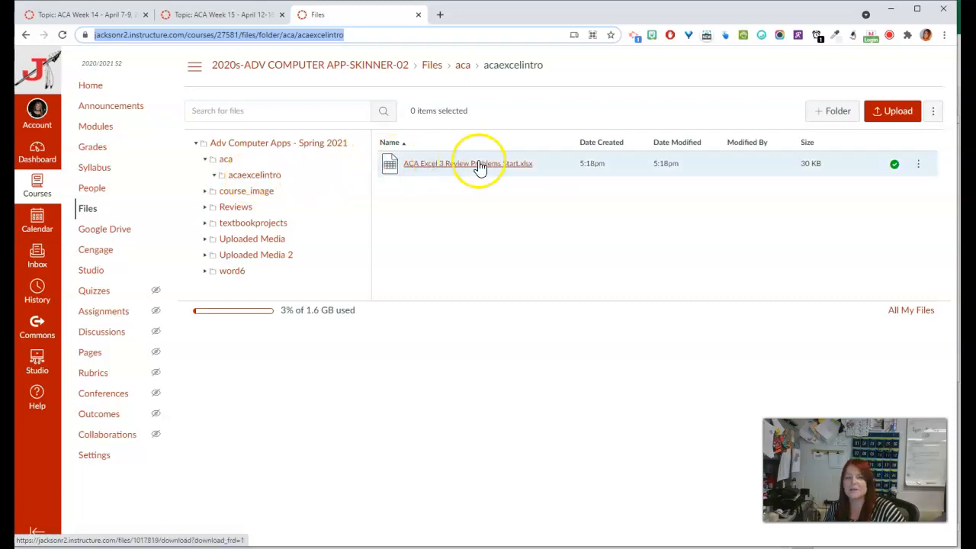
{"action": "left_click", "coordinate": [919, 164]}
{"action": "left_click", "coordinate": [877, 199]}
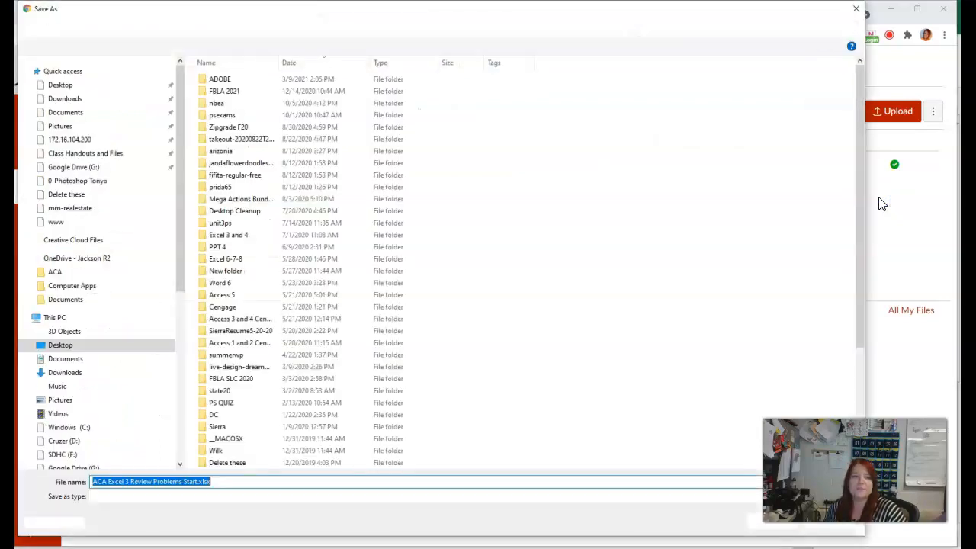
{"action": "left_click", "coordinate": [56, 272]}
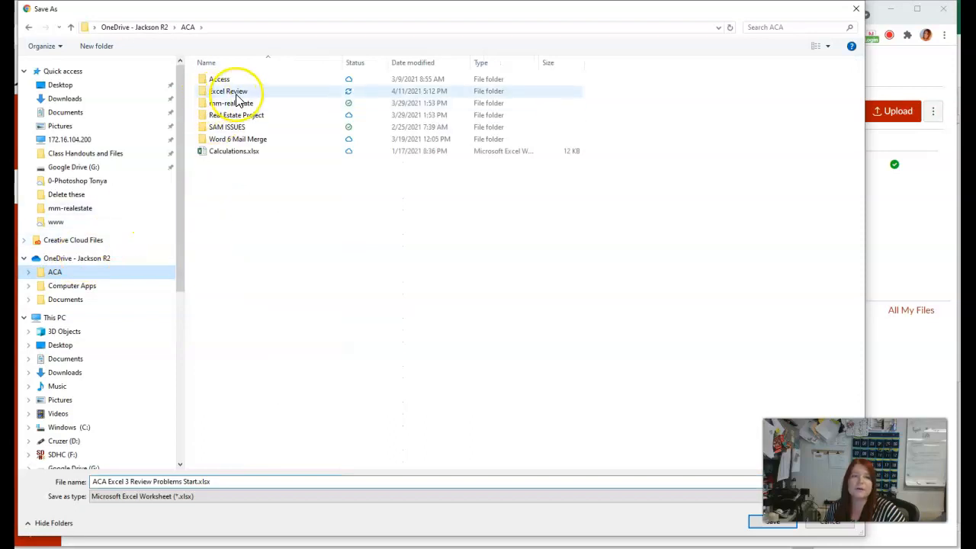
{"action": "left_click", "coordinate": [835, 523]}
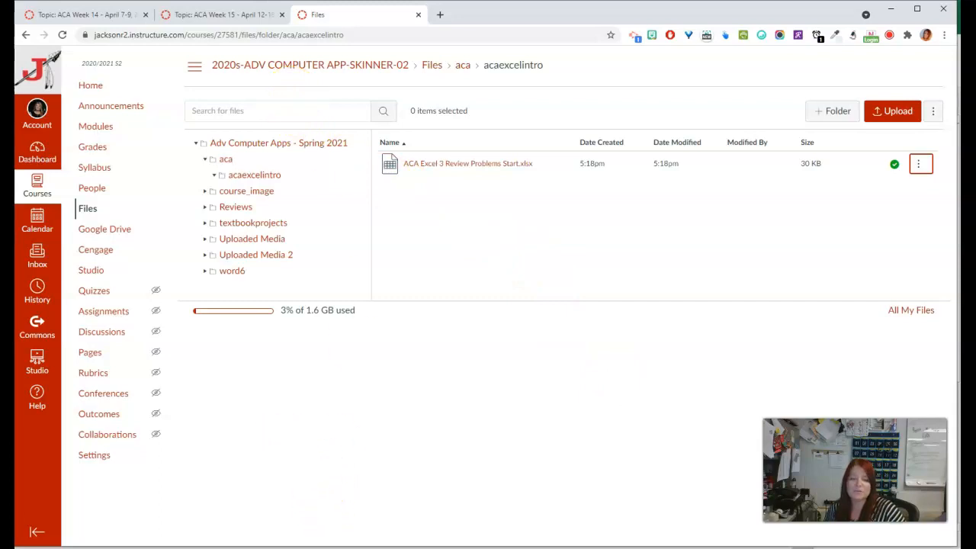
{"action": "key", "text": "alt+Tab"}
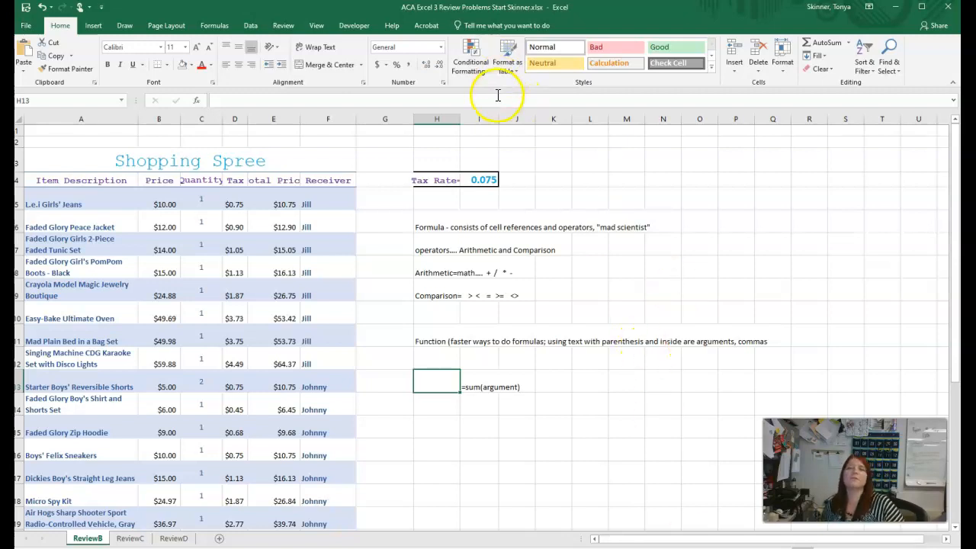
Try a Greater Than highlight rule of 50 on prices B5:B12, using Light Red Fill with Dark Red Text.
{"action": "left_click", "coordinate": [62, 28]}
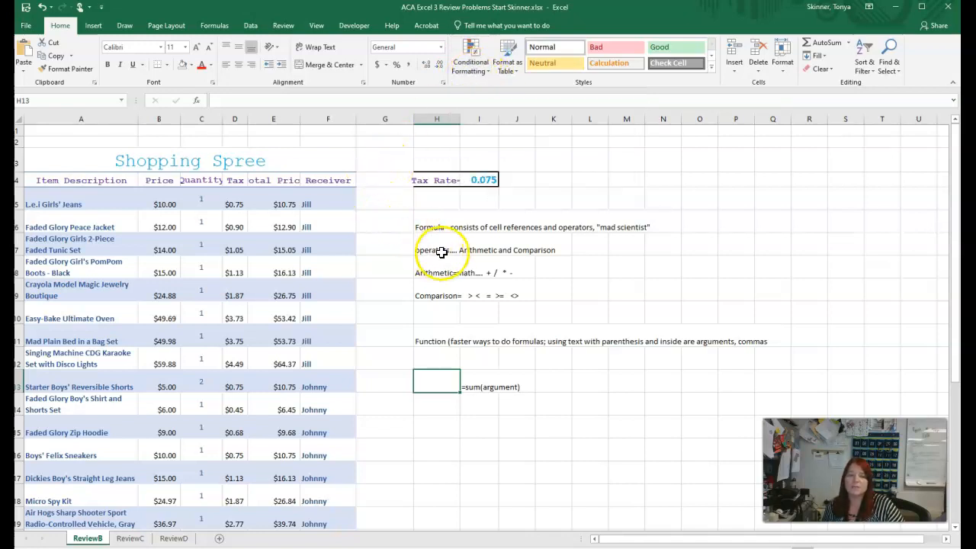
{"action": "left_click", "coordinate": [435, 143]}
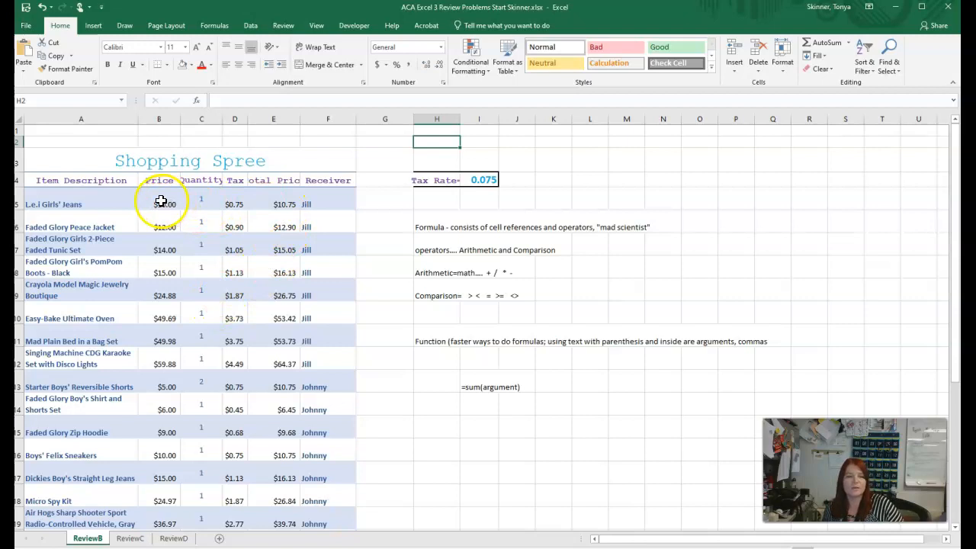
{"action": "left_click_drag", "start_coordinate": [160, 200], "coordinate": [165, 364]}
{"action": "left_click", "coordinate": [481, 69]}
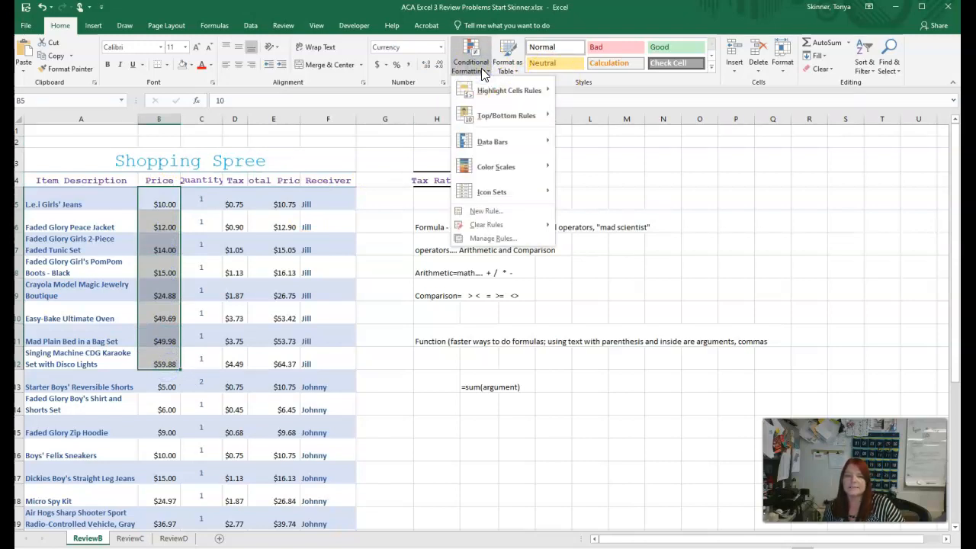
{"action": "mouse_move", "coordinate": [546, 92]}
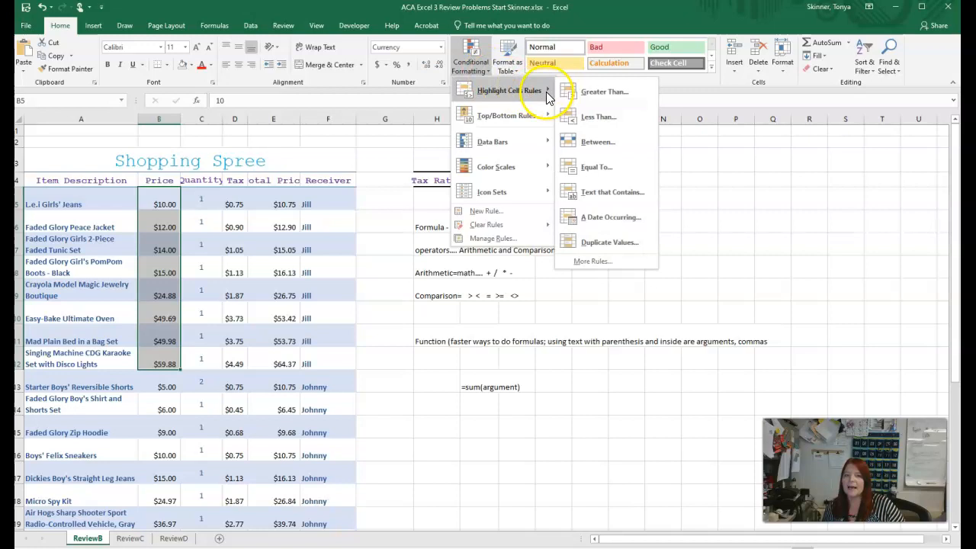
{"action": "left_click", "coordinate": [614, 93]}
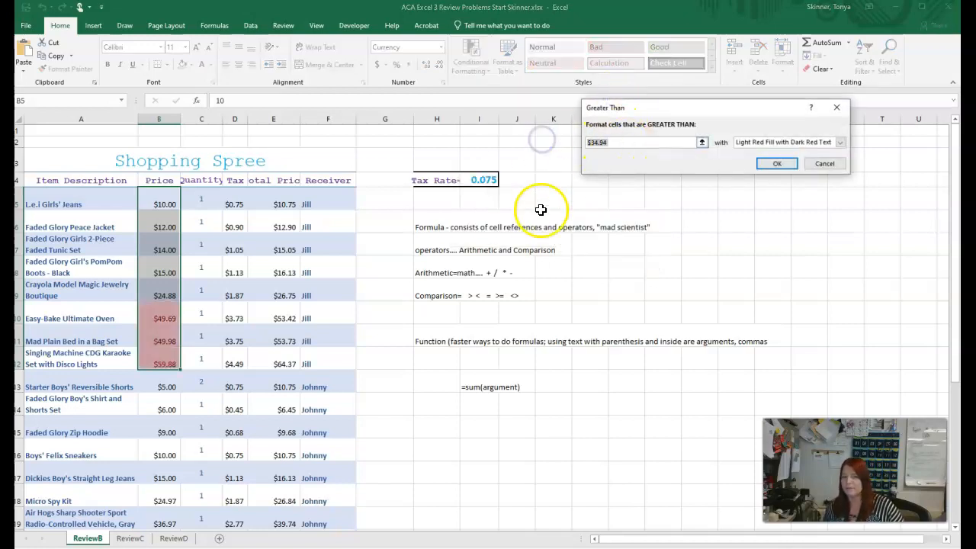
{"action": "type", "text": "50"}
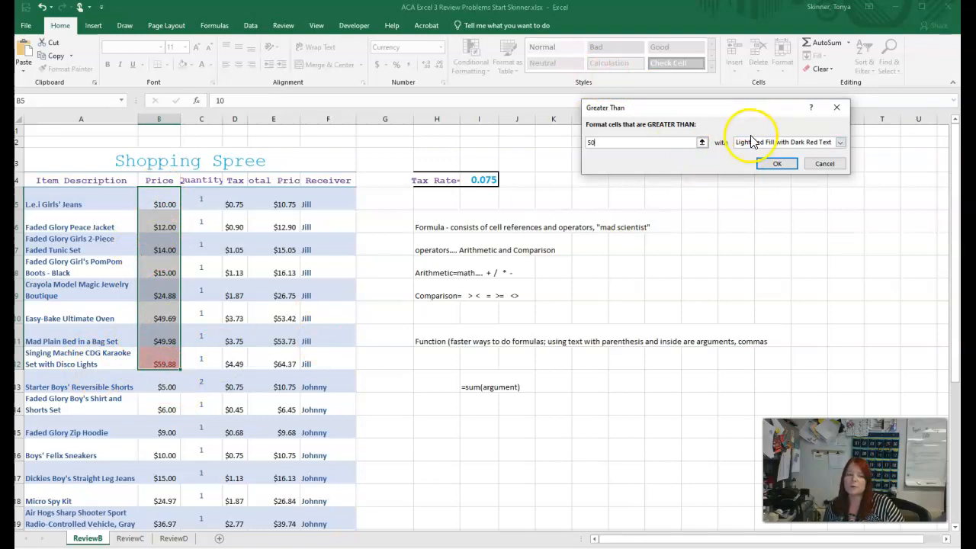
{"action": "left_click", "coordinate": [825, 163]}
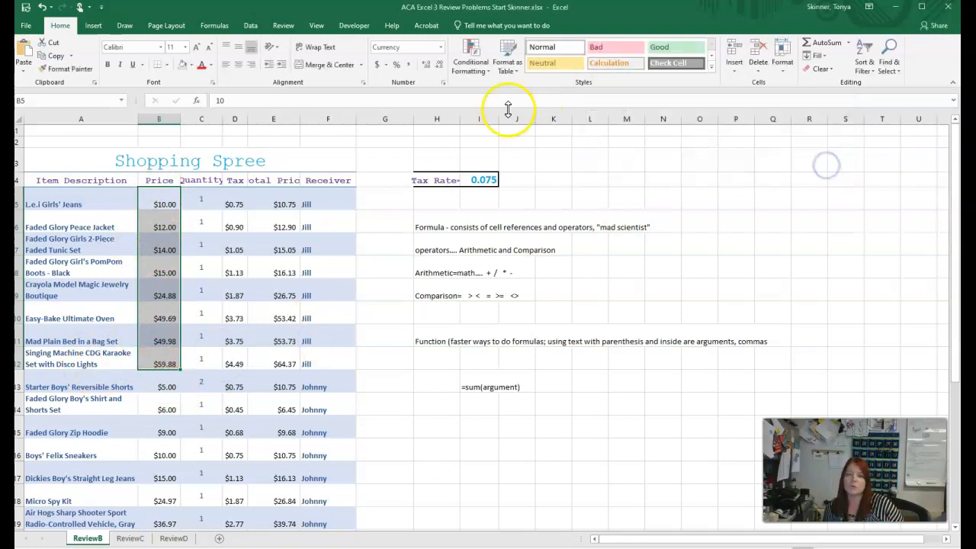
Preview the highlight rules, color scales and Blue Data Bar for prices B5:B12, and examine the data bar rule options.
{"action": "left_click", "coordinate": [452, 68]}
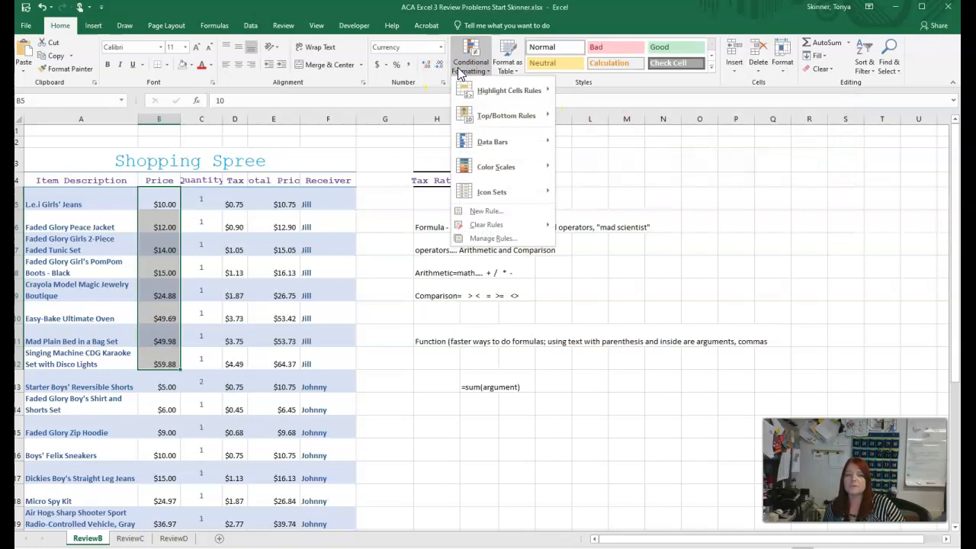
{"action": "left_click", "coordinate": [520, 93]}
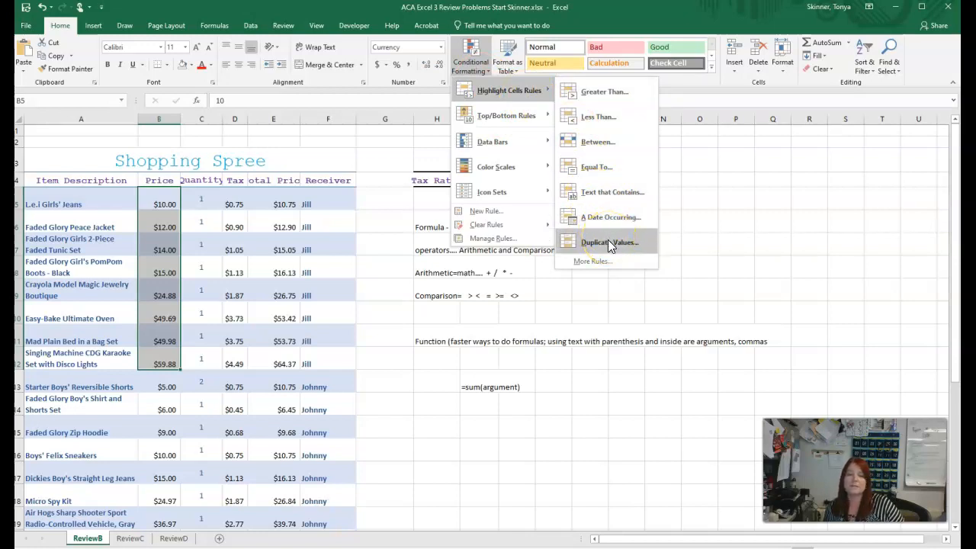
{"action": "mouse_move", "coordinate": [484, 168]}
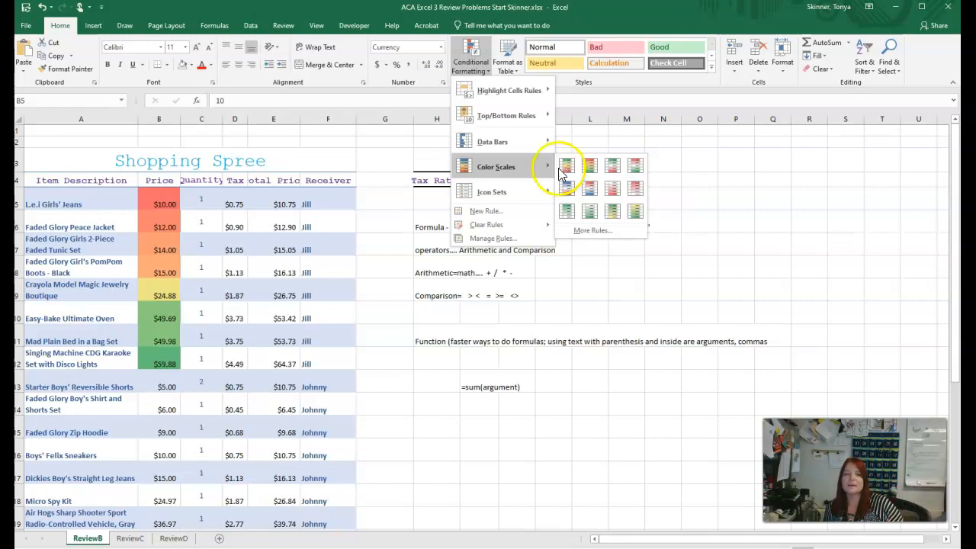
{"action": "mouse_move", "coordinate": [530, 142]}
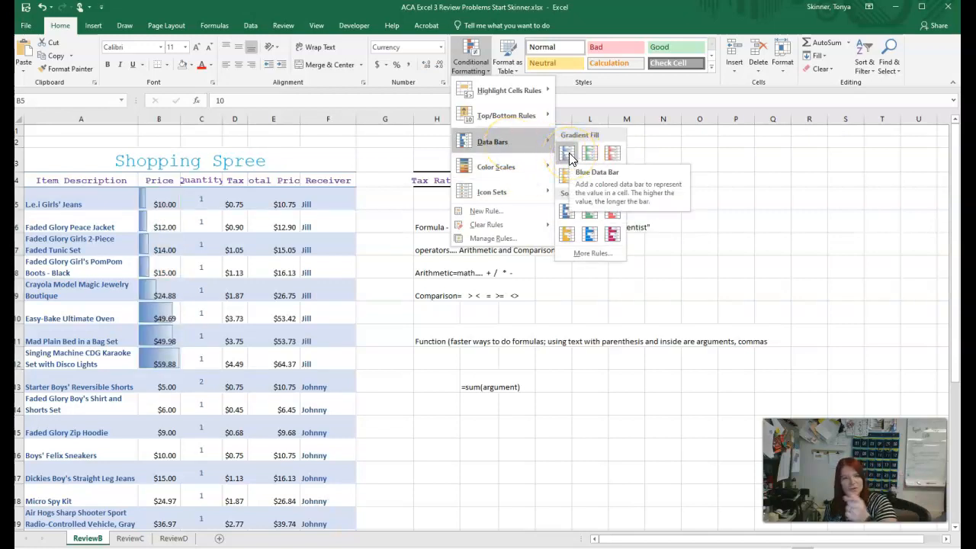
{"action": "left_click", "coordinate": [591, 254]}
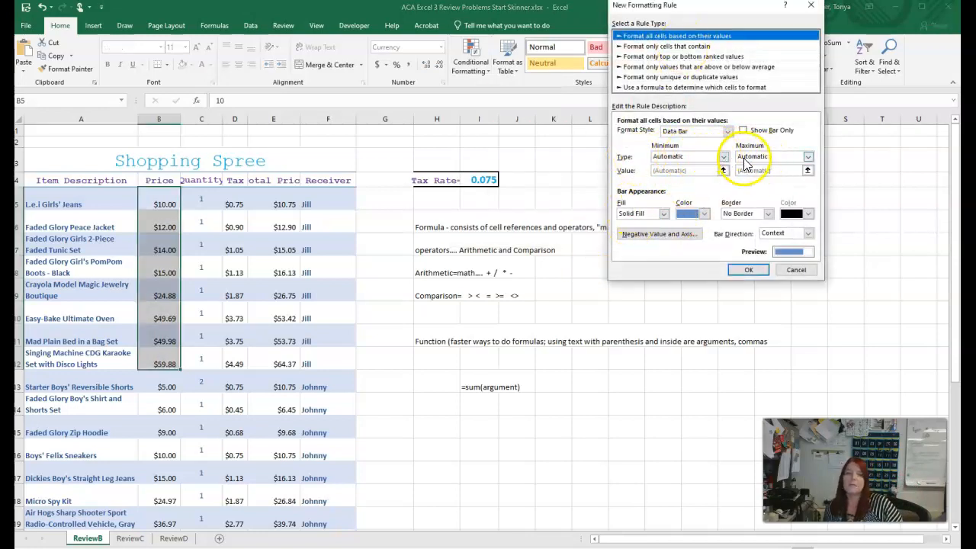
{"action": "left_click", "coordinate": [793, 269]}
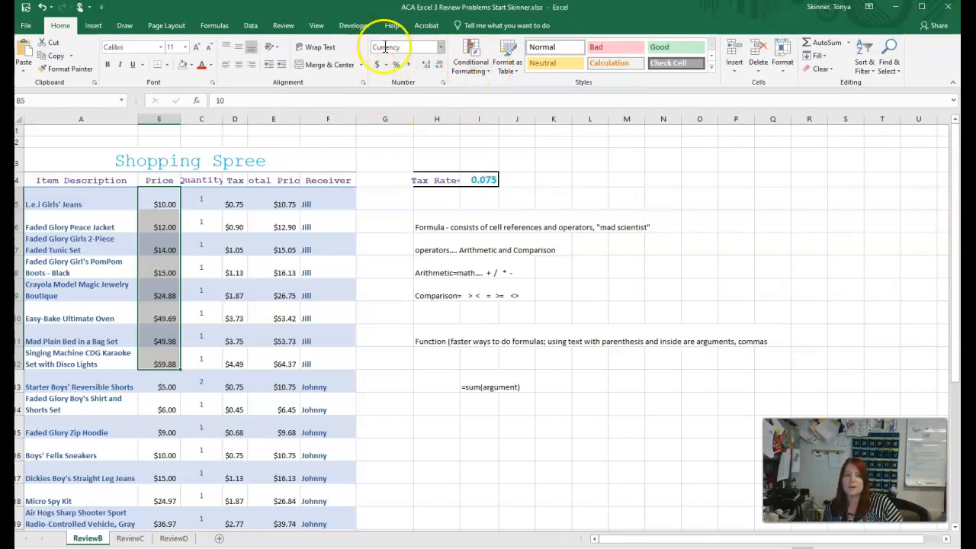
{"action": "left_click", "coordinate": [480, 157]}
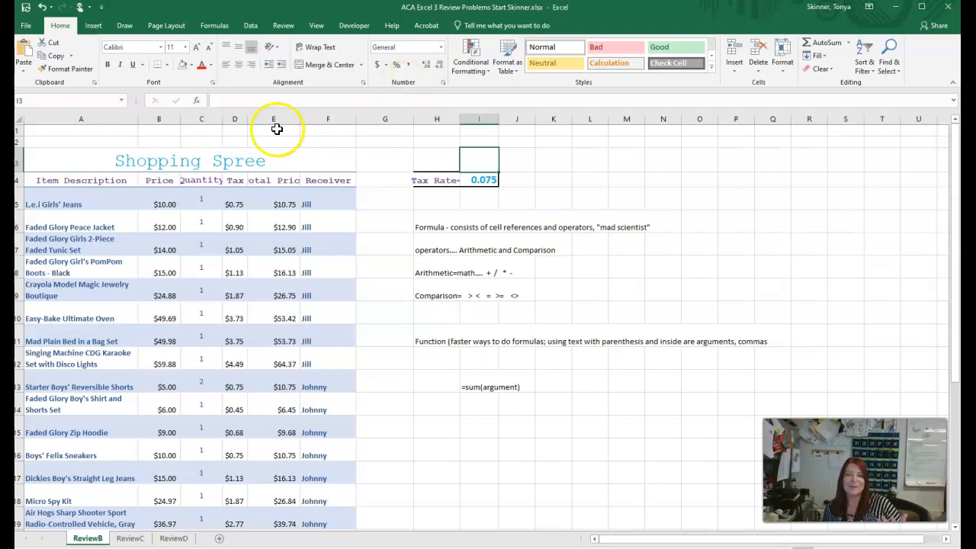
Angle the column headings in B4:F4 counterclockwise.
{"action": "left_click_drag", "start_coordinate": [160, 181], "coordinate": [319, 180]}
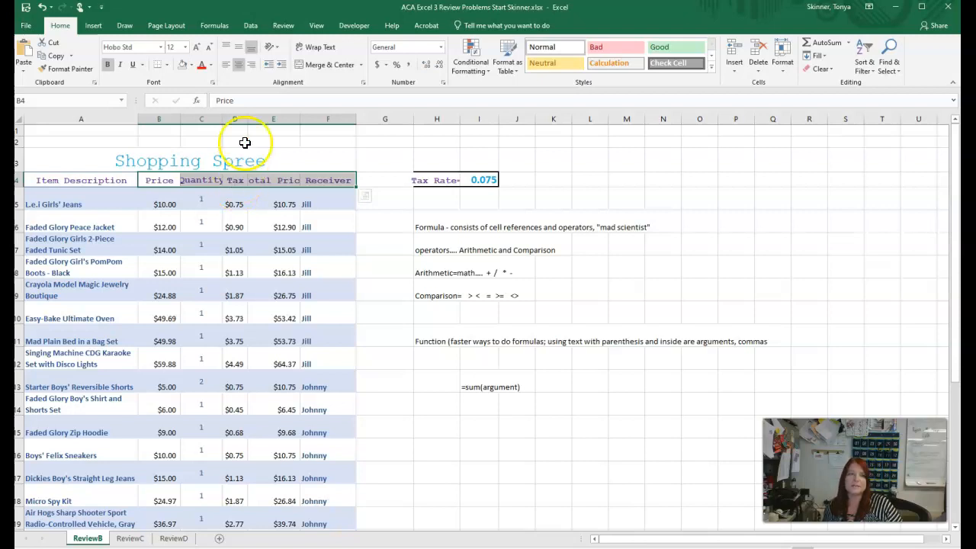
{"action": "left_click", "coordinate": [277, 51]}
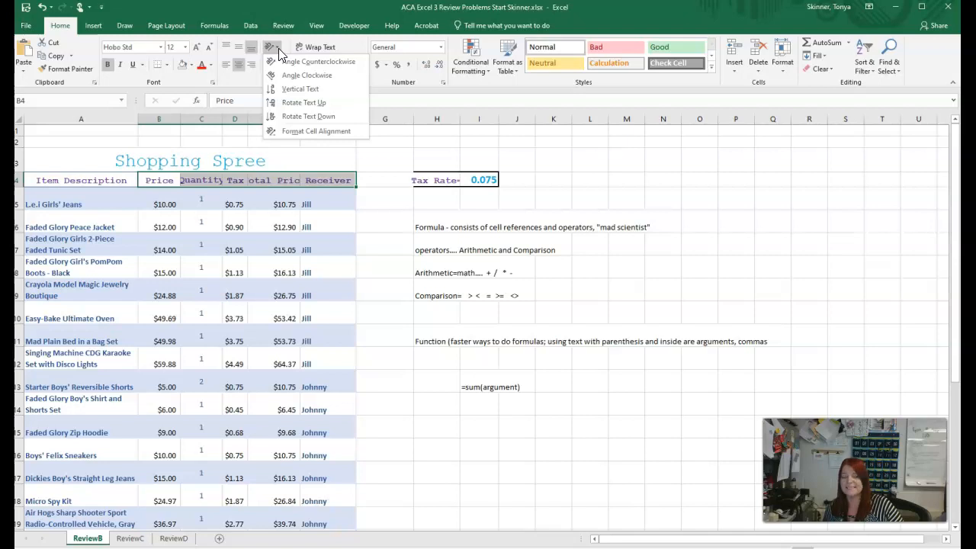
{"action": "left_click", "coordinate": [301, 62]}
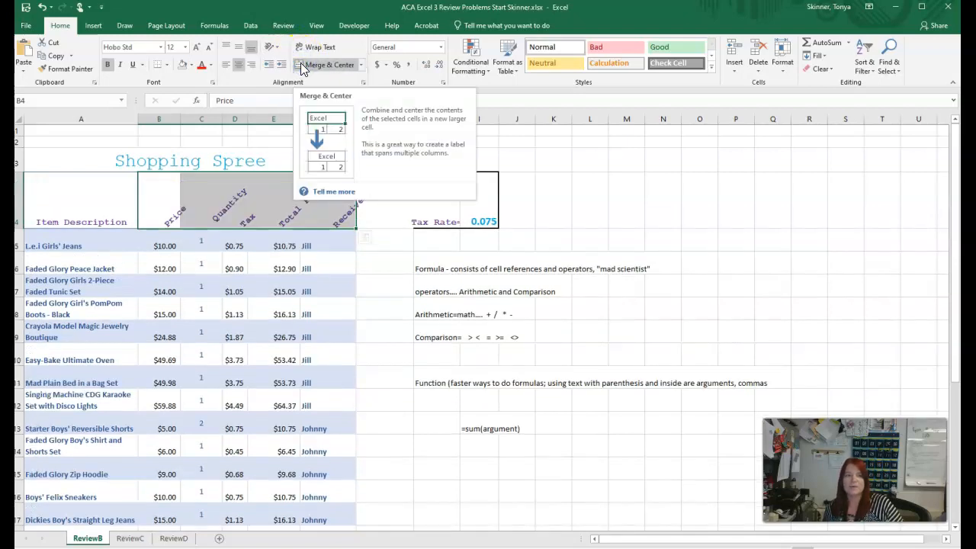
{"action": "left_click", "coordinate": [610, 227]}
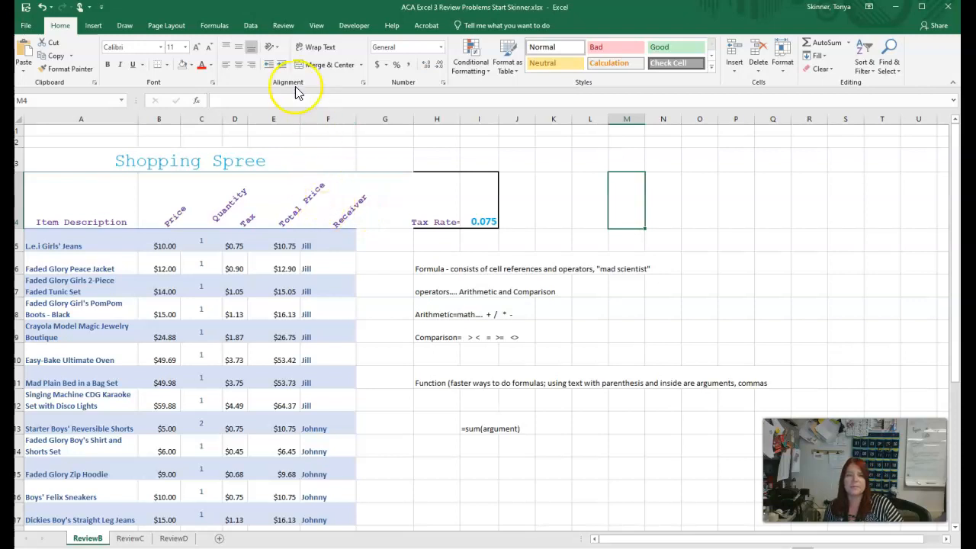
{"action": "left_click", "coordinate": [272, 47]}
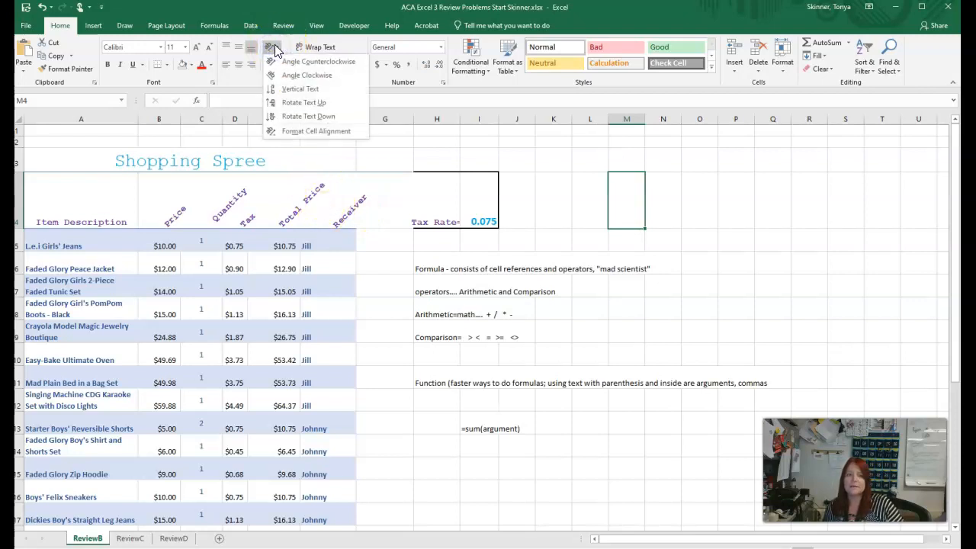
{"action": "left_click", "coordinate": [298, 132]}
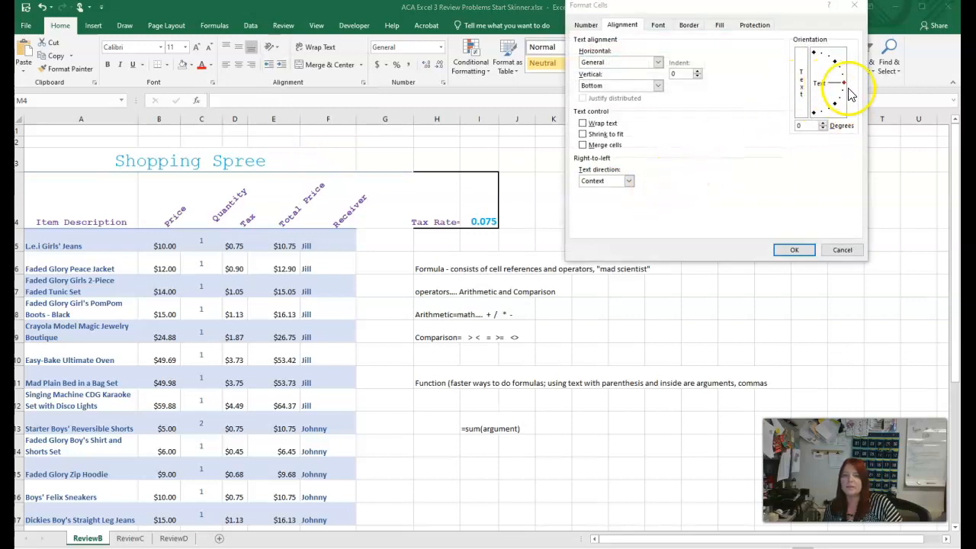
{"action": "left_click_drag", "start_coordinate": [851, 89], "coordinate": [839, 68]}
{"action": "left_click", "coordinate": [843, 251]}
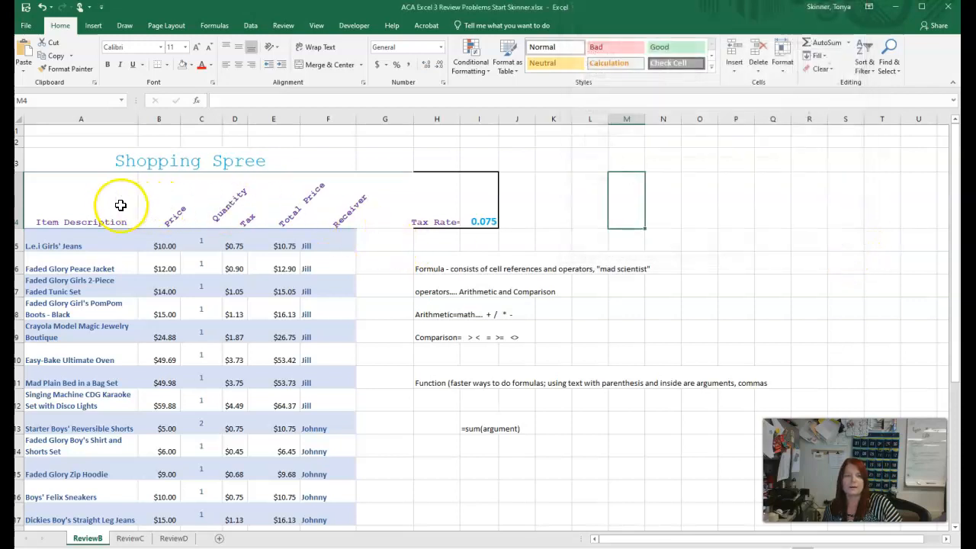
Set a custom, shallower upward text angle for the column headings in B4:F4 through the cell alignment settings.
{"action": "left_click_drag", "start_coordinate": [170, 209], "coordinate": [313, 211]}
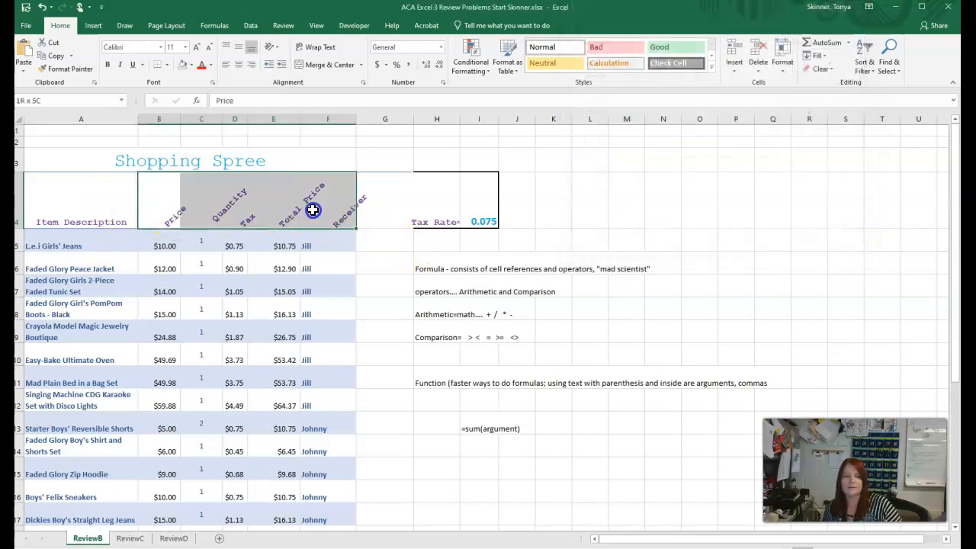
{"action": "left_click", "coordinate": [272, 46]}
{"action": "left_click", "coordinate": [315, 131]}
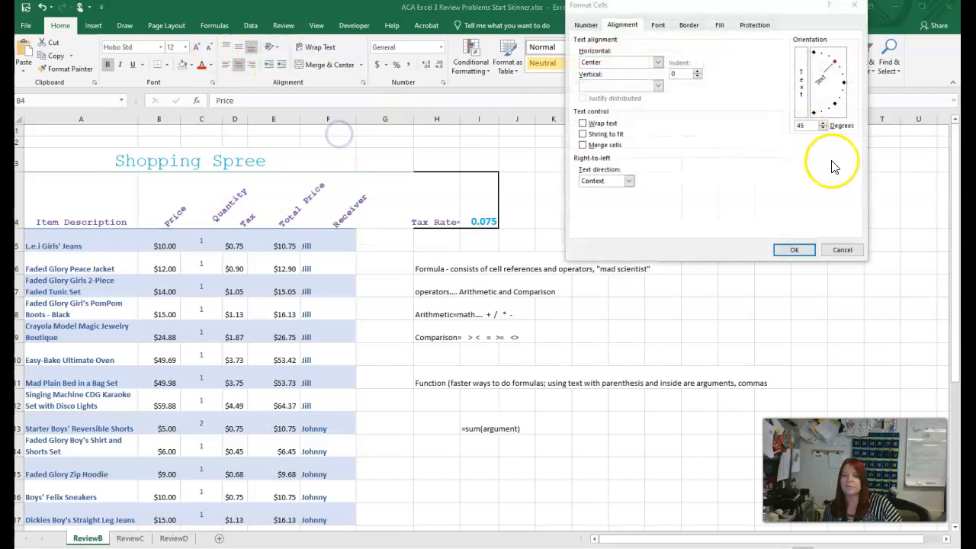
{"action": "mouse_move", "coordinate": [828, 72]}
{"action": "left_mouse_down"}
{"action": "mouse_move", "coordinate": [840, 86]}
{"action": "mouse_move", "coordinate": [842, 75]}
{"action": "left_mouse_up"}
{"action": "left_click", "coordinate": [798, 251]}
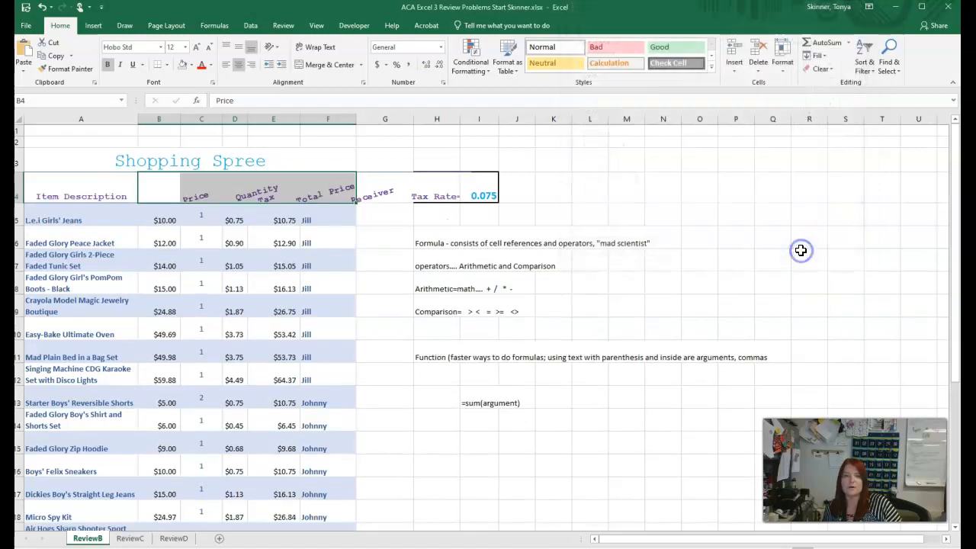
Look through the available cell styles, including the heading, total and themed styles, for cell G6.
{"action": "left_click", "coordinate": [384, 241]}
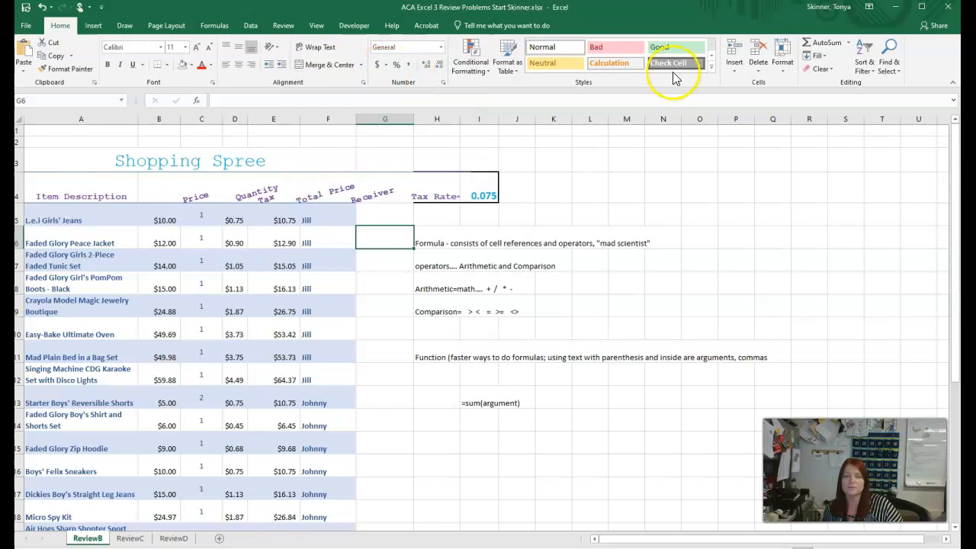
{"action": "left_click", "coordinate": [712, 67]}
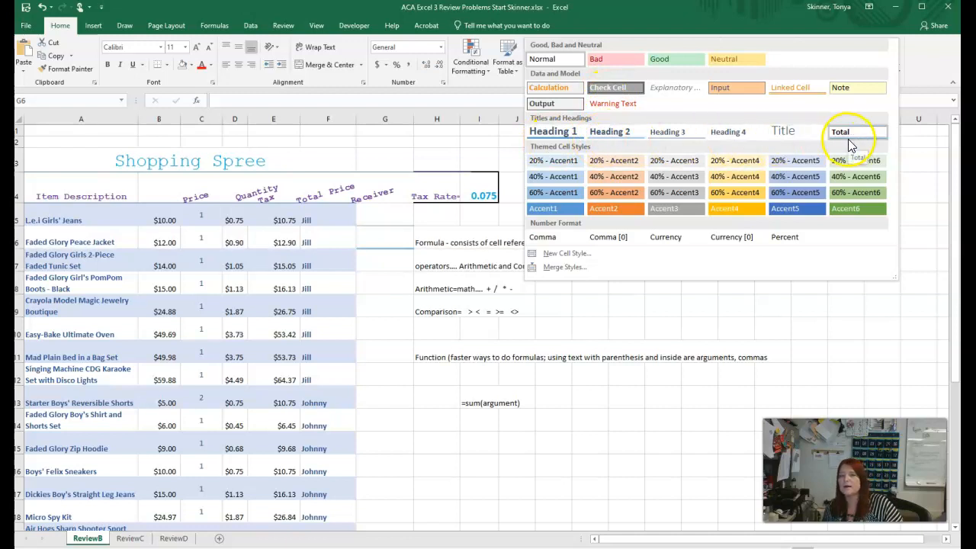
{"action": "left_click", "coordinate": [471, 157]}
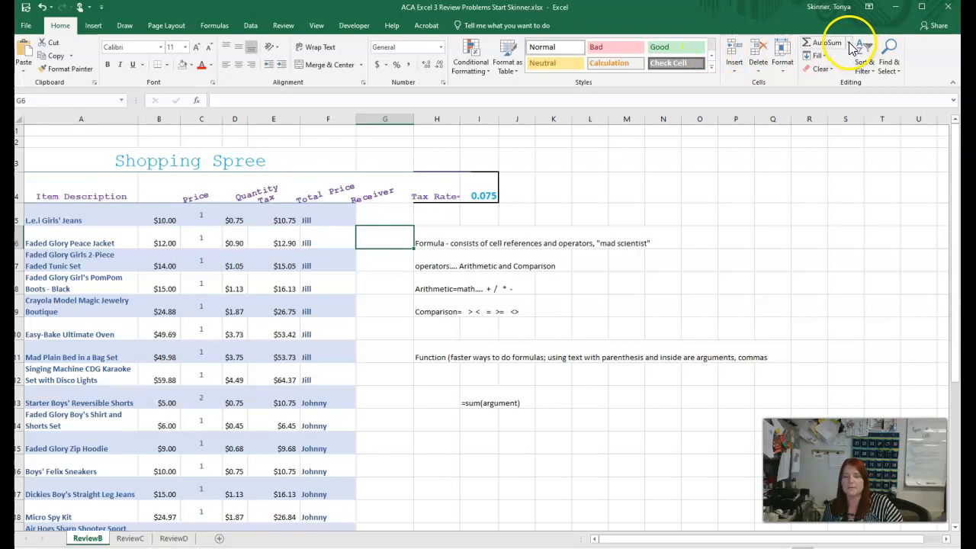
{"action": "left_click", "coordinate": [554, 190]}
Examine the functions that AutoSum offers for cell M4.
{"action": "left_click", "coordinate": [618, 182]}
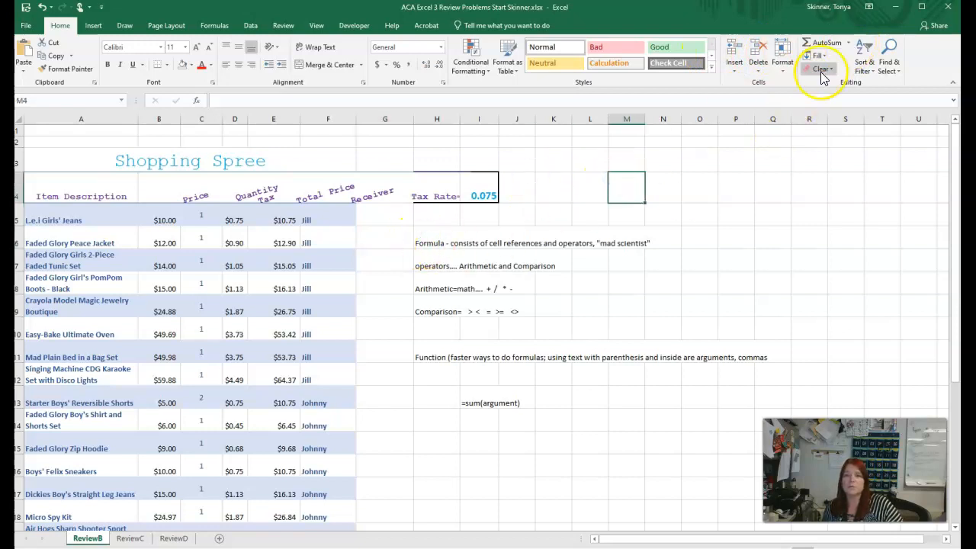
{"action": "left_click", "coordinate": [850, 43]}
{"action": "left_click", "coordinate": [854, 61]}
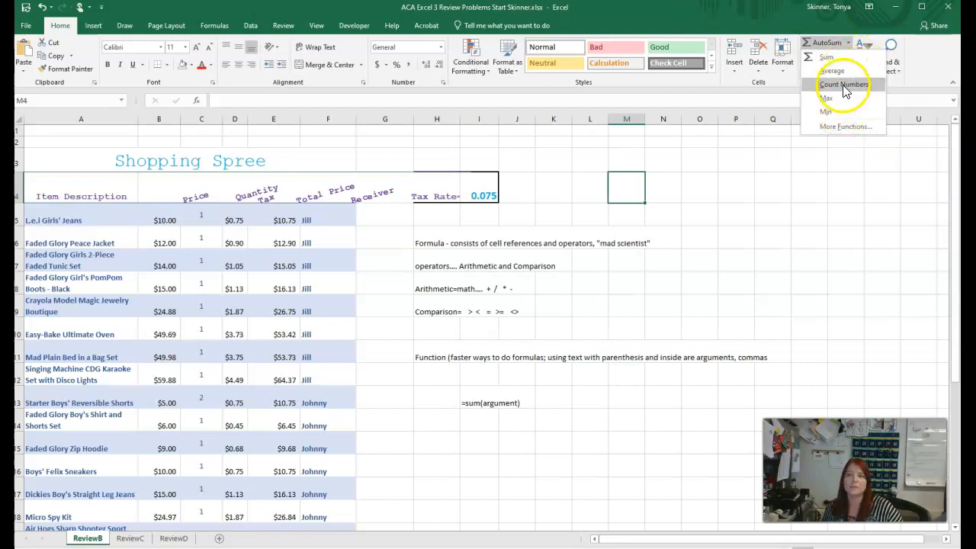
{"action": "left_click", "coordinate": [727, 261]}
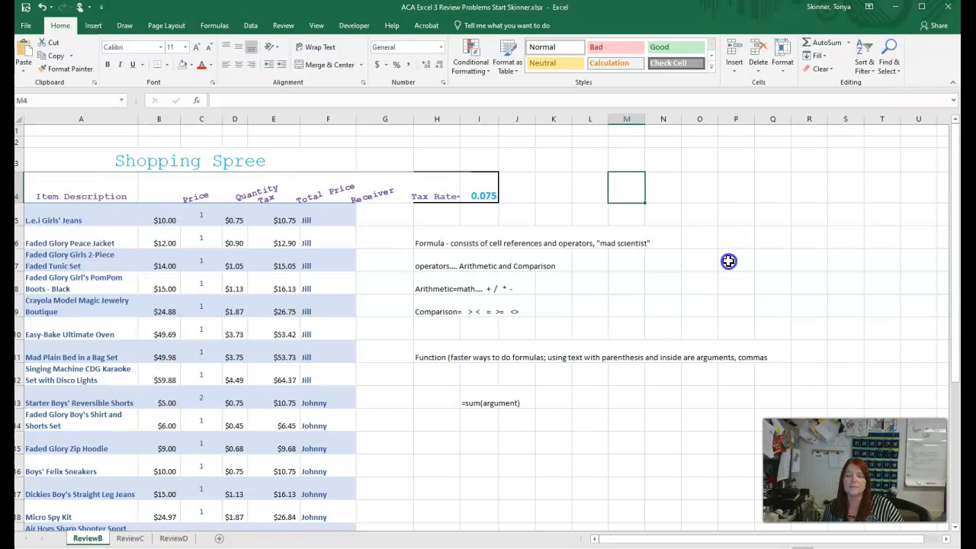
Examine the summary labels from Maximum to Johnny Count in A25:A30 and the empty Maximum result cell.
{"action": "scroll", "coordinate": [248, 256], "scroll_direction": "down", "scroll_amount": 7}
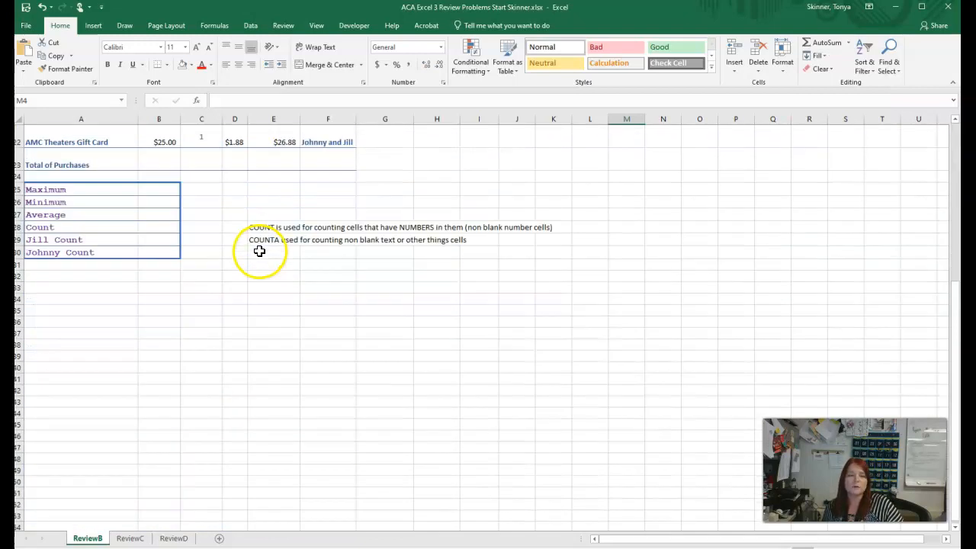
{"action": "scroll", "coordinate": [257, 246], "scroll_direction": "up", "scroll_amount": 2}
{"action": "left_click", "coordinate": [81, 337]}
{"action": "left_click", "coordinate": [91, 354]}
{"action": "left_click", "coordinate": [82, 366]}
{"action": "left_click_drag", "start_coordinate": [78, 326], "coordinate": [90, 366]}
{"action": "left_click", "coordinate": [147, 328]}
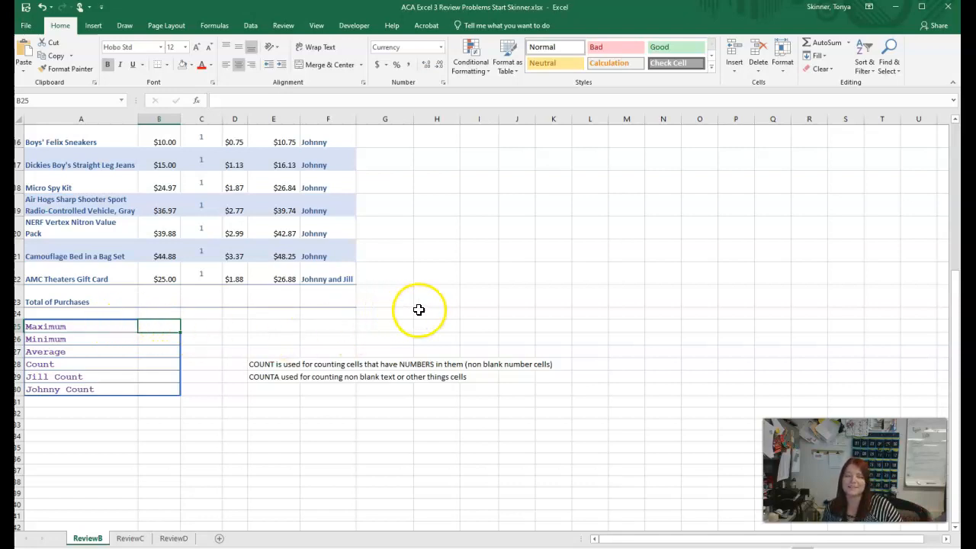
Read the notes defining a formula and a function in H6 and H11, including the sum example in I13.
{"action": "scroll", "coordinate": [421, 307], "scroll_direction": "up", "scroll_amount": 5}
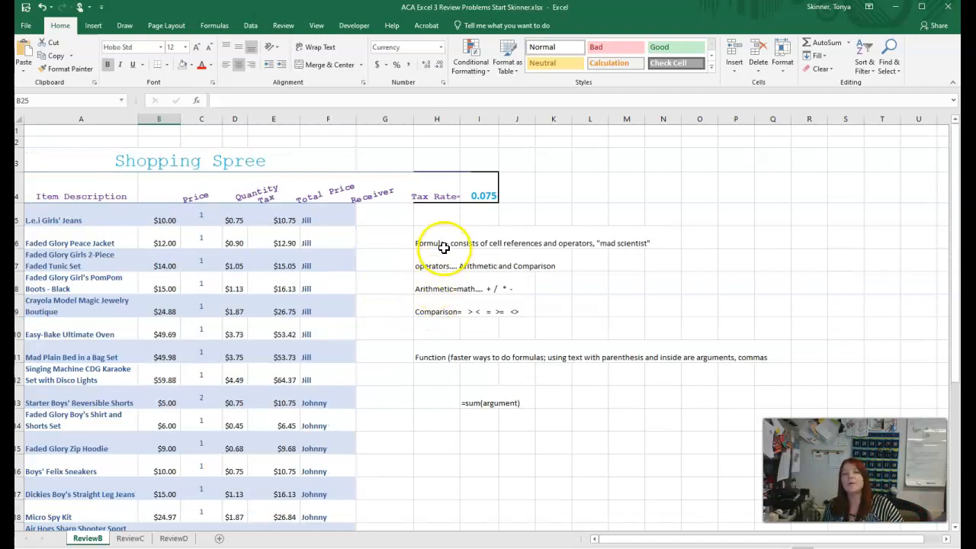
{"action": "left_click_drag", "start_coordinate": [442, 247], "coordinate": [679, 285]}
{"action": "left_click", "coordinate": [706, 263]}
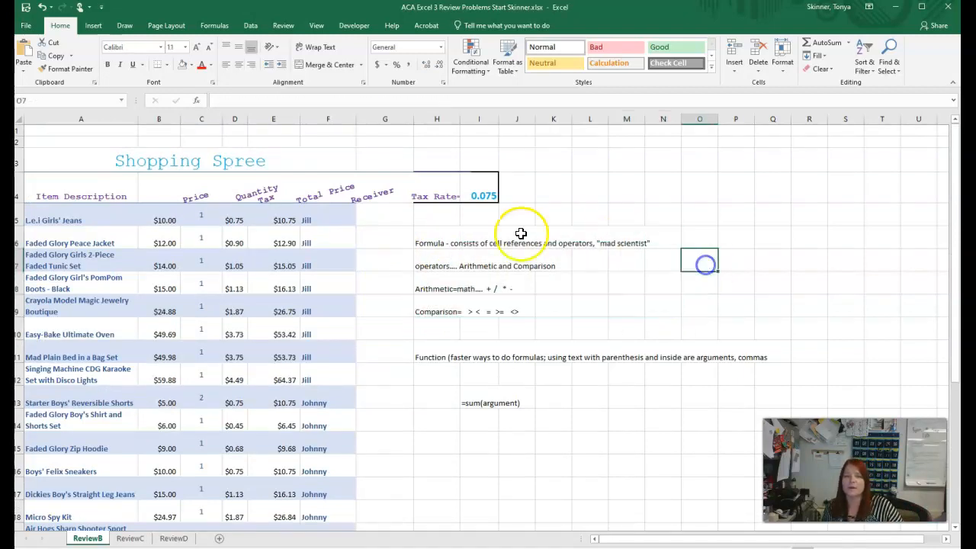
{"action": "left_click", "coordinate": [435, 244]}
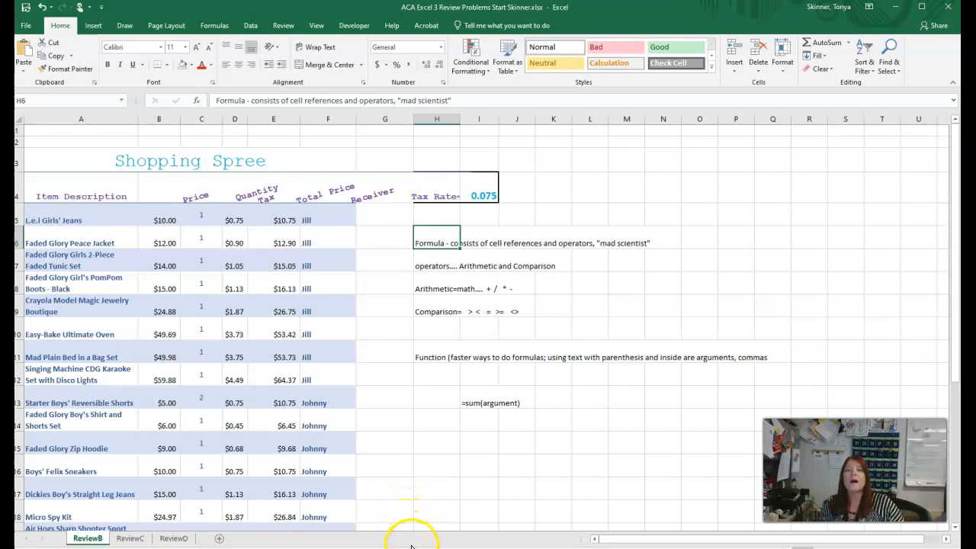
{"action": "left_click", "coordinate": [433, 369]}
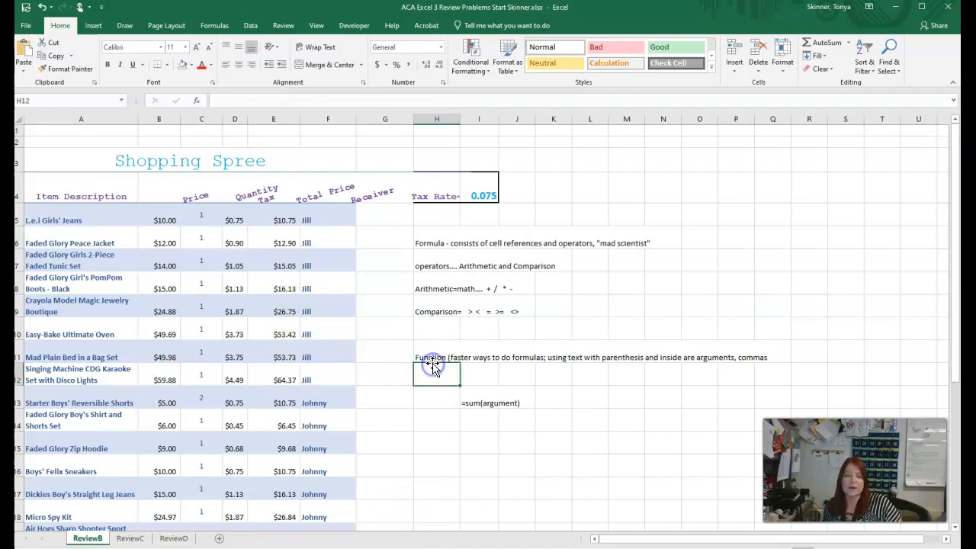
{"action": "left_click", "coordinate": [431, 356]}
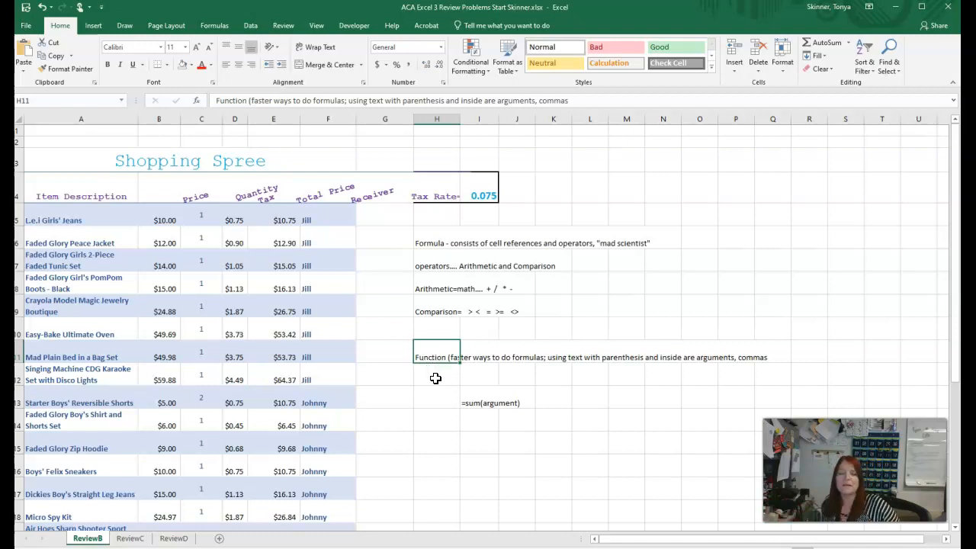
{"action": "left_click", "coordinate": [477, 405]}
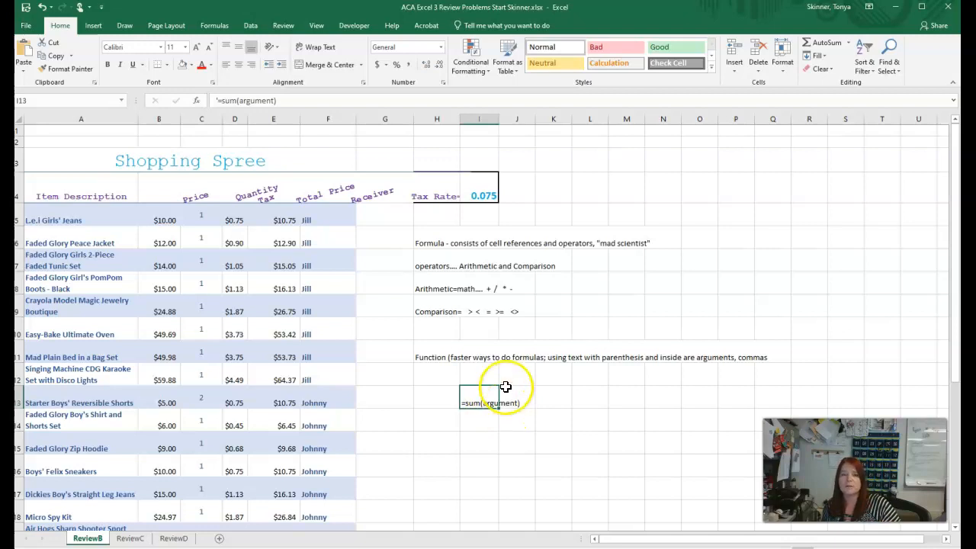
Review the notes on arithmetic and comparison operators in H7:H9.
{"action": "left_click", "coordinate": [429, 267]}
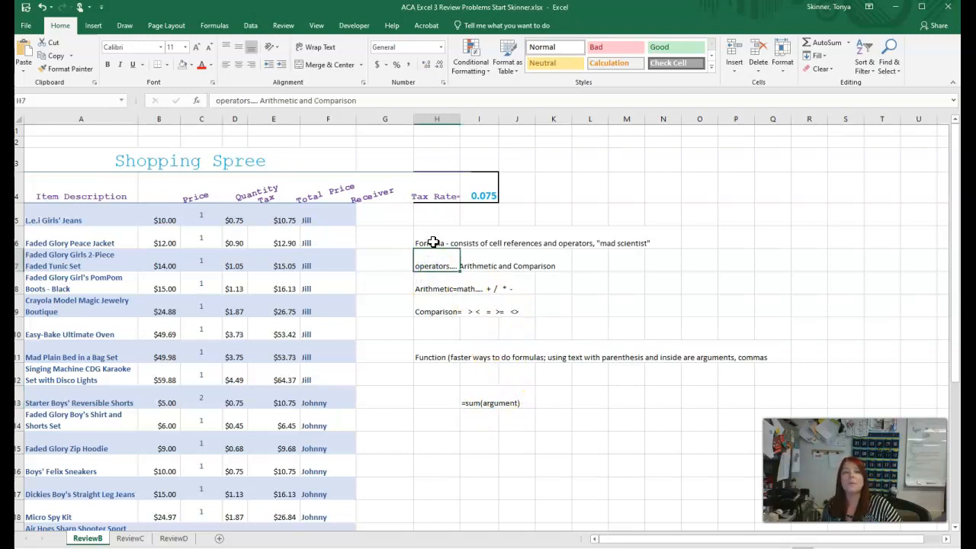
{"action": "left_click", "coordinate": [489, 259]}
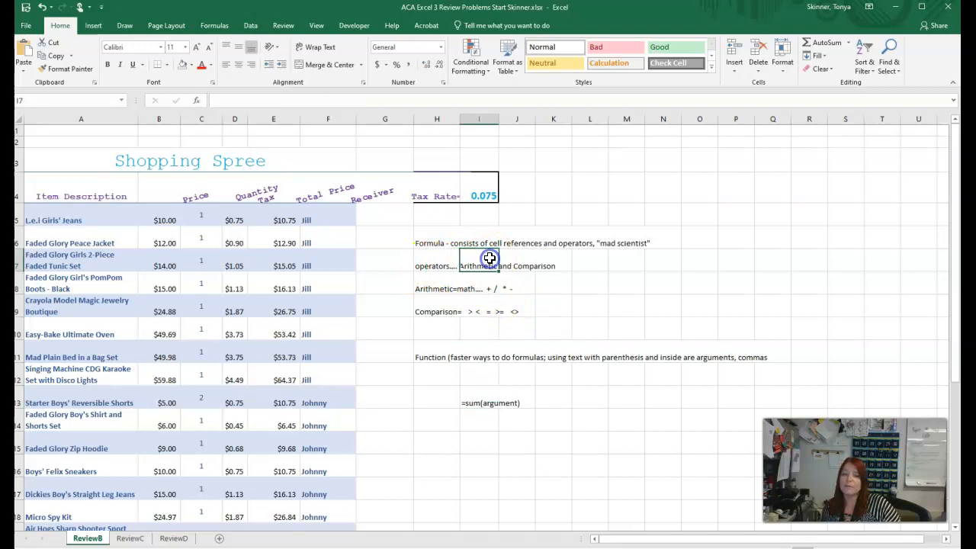
{"action": "left_click", "coordinate": [450, 288]}
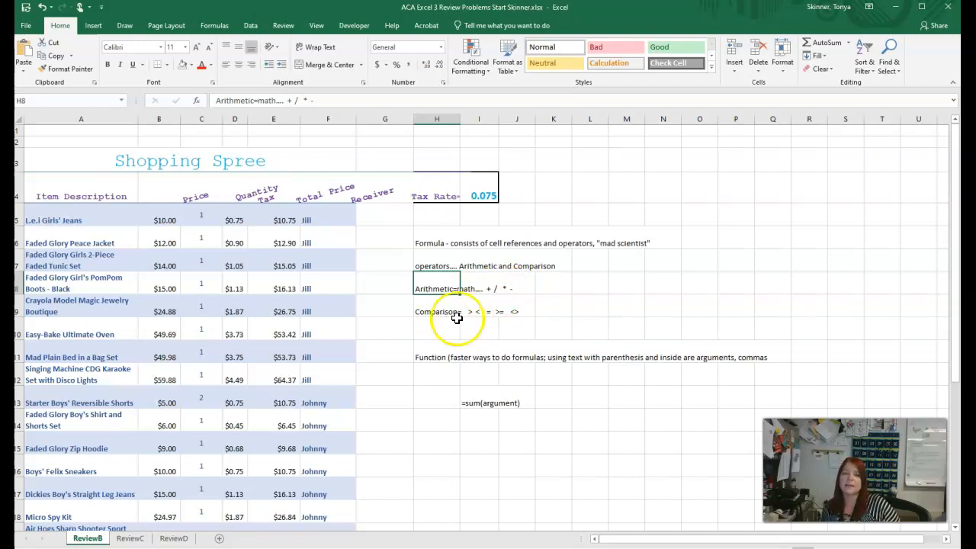
{"action": "left_click", "coordinate": [518, 315]}
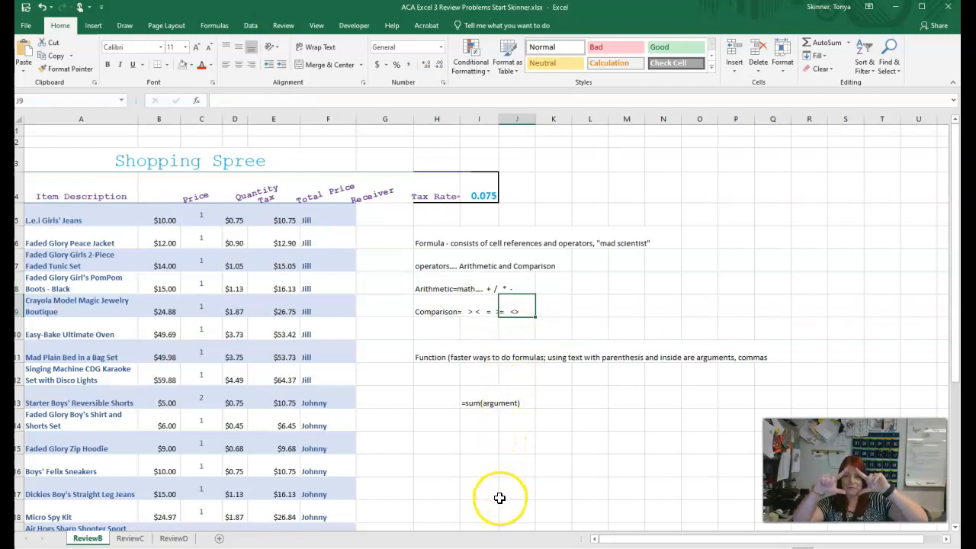
{"action": "left_click", "coordinate": [493, 327]}
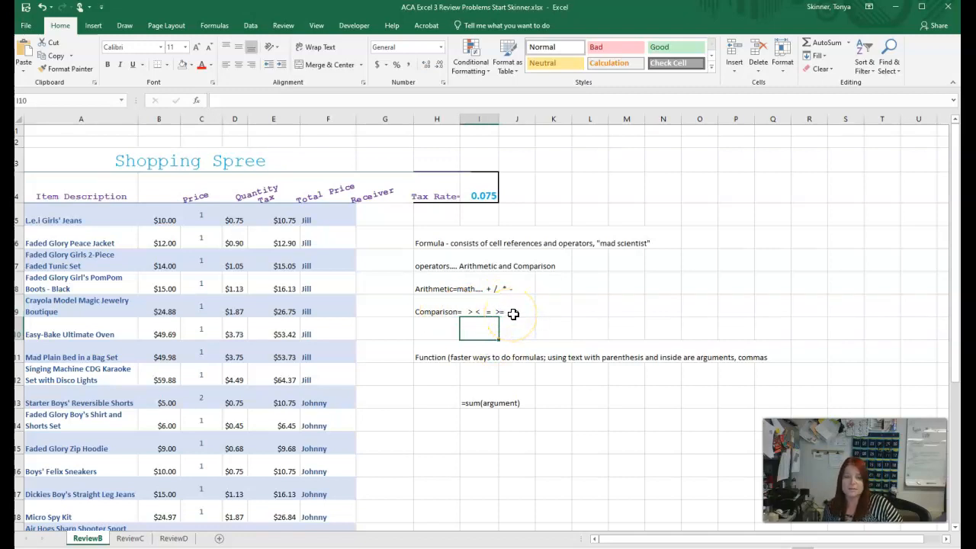
Examine the tax rate cell I4, the total price formula in E5, and the tax formula in D5 with its price and quantity cells.
{"action": "left_click", "coordinate": [473, 188]}
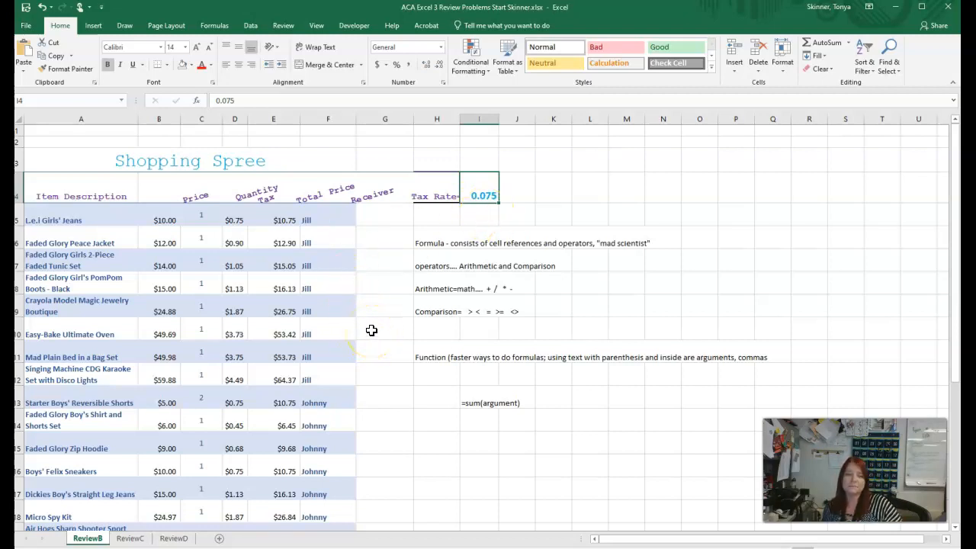
{"action": "left_click", "coordinate": [281, 222]}
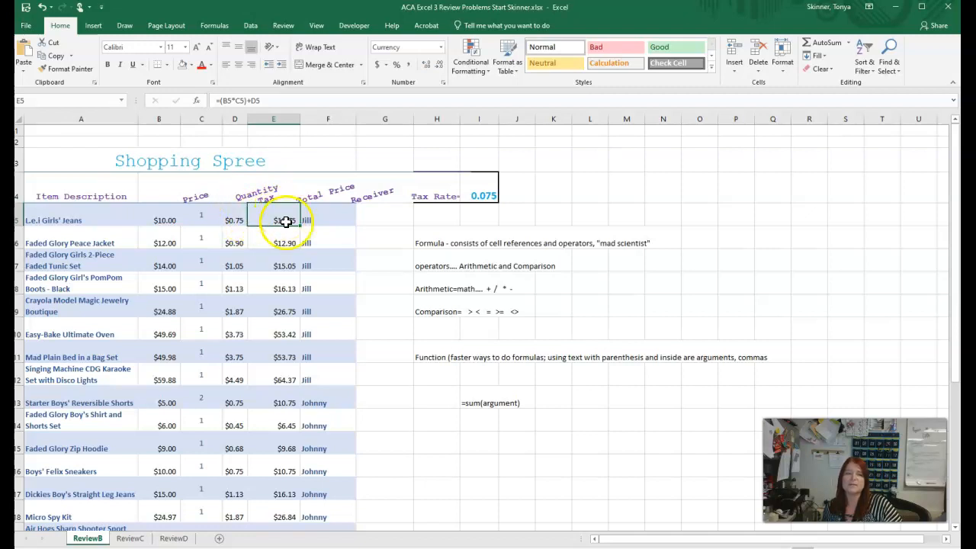
{"action": "left_click", "coordinate": [234, 219]}
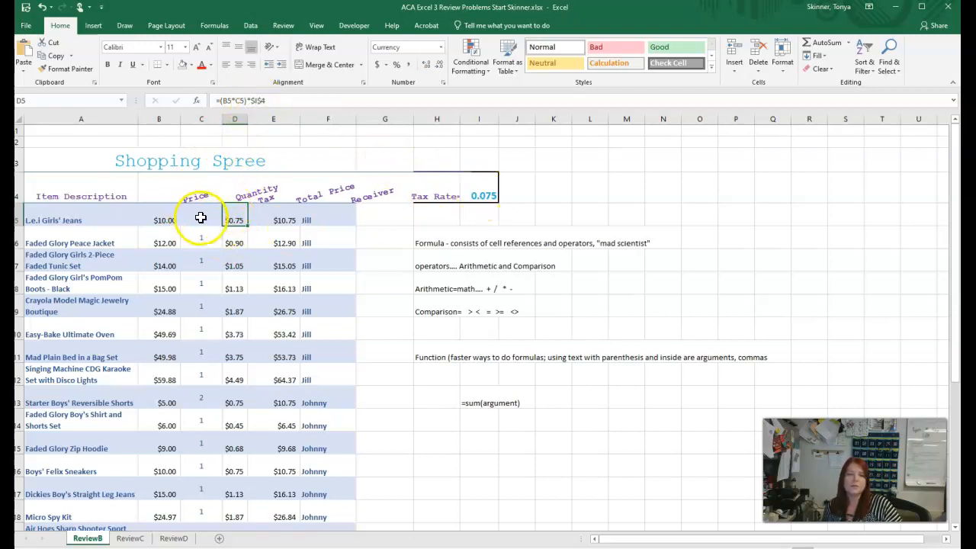
{"action": "left_click", "coordinate": [170, 216]}
{"action": "left_click", "coordinate": [202, 215]}
{"action": "left_click", "coordinate": [226, 216]}
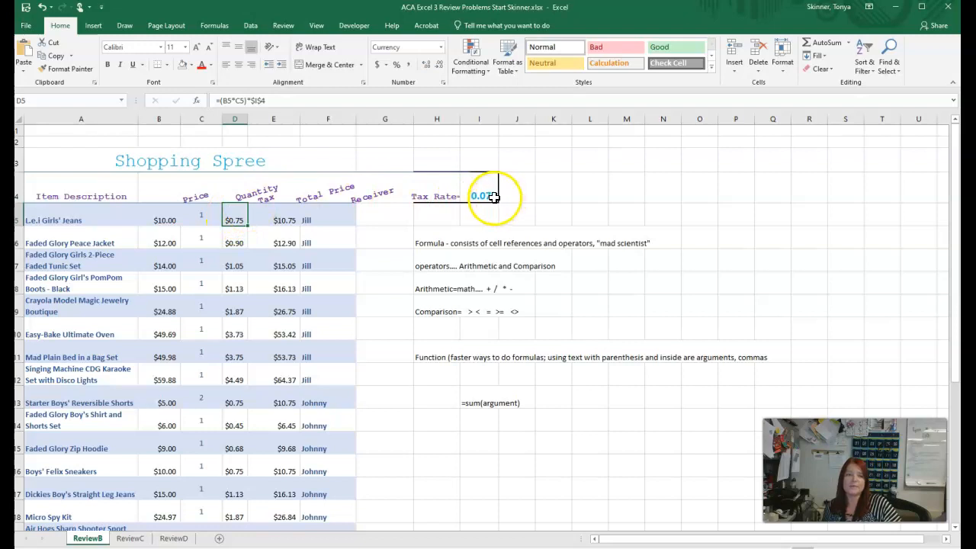
Inspect the absolute reference $I$4 within the tax formula of D5, keeping the formula as it is.
{"action": "left_click", "coordinate": [260, 101]}
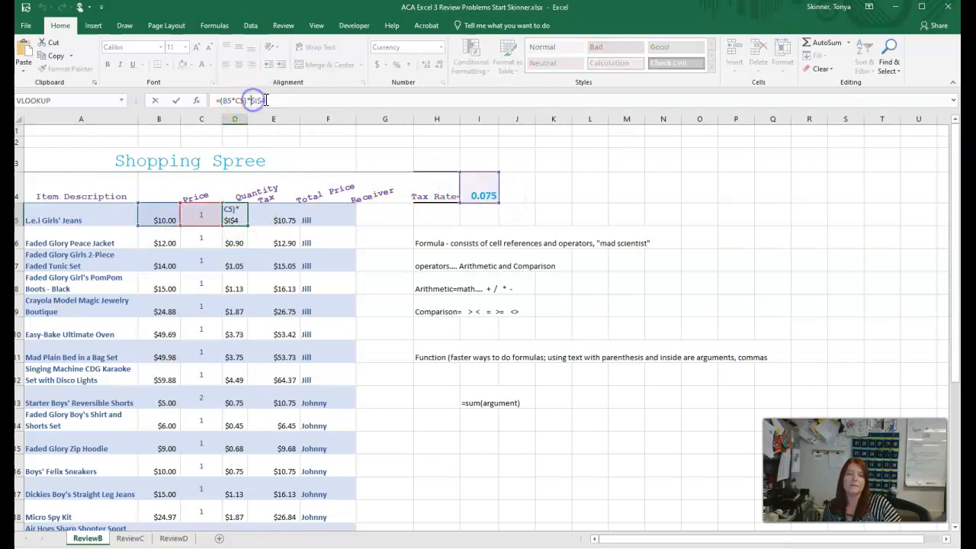
{"action": "double_click", "coordinate": [254, 101]}
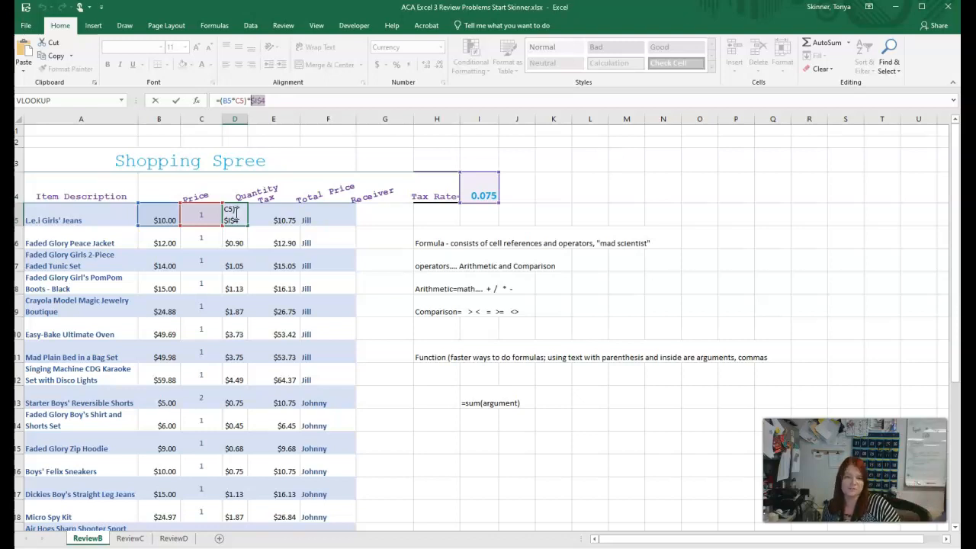
{"action": "left_click", "coordinate": [266, 101]}
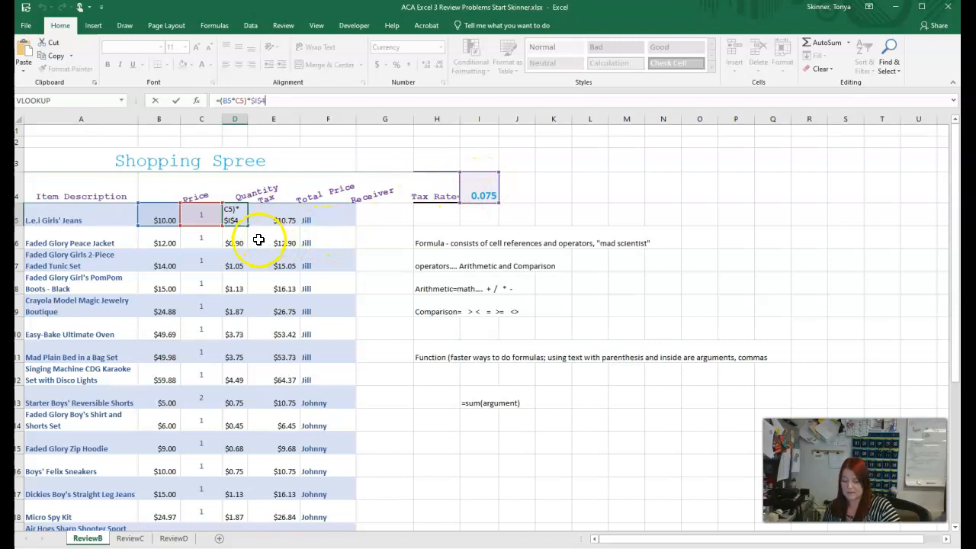
{"action": "key", "text": "Return"}
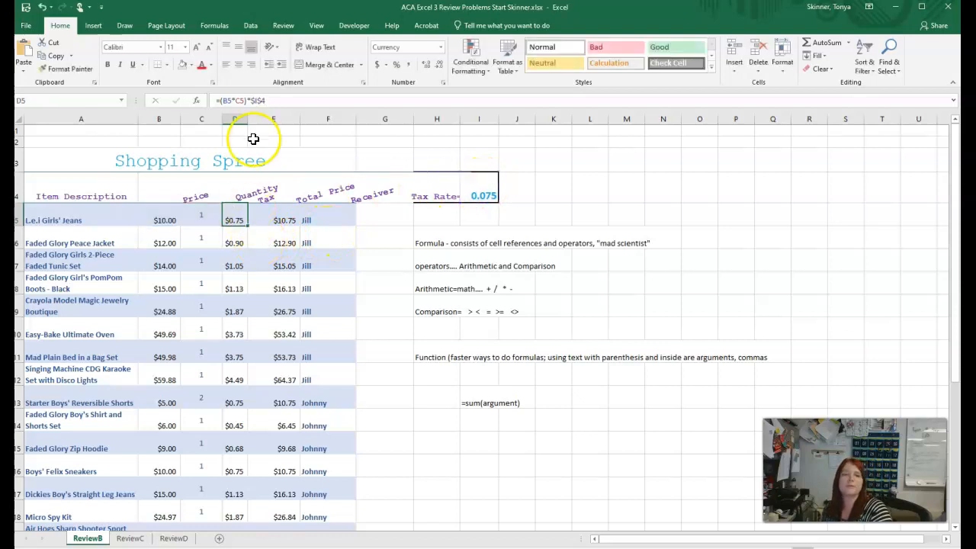
Replace the absolute tax rate reference in D5 with a relative one, making the formula =(B5*C5)*I4.
{"action": "left_click", "coordinate": [168, 216]}
{"action": "left_click", "coordinate": [234, 220]}
{"action": "left_click", "coordinate": [271, 101]}
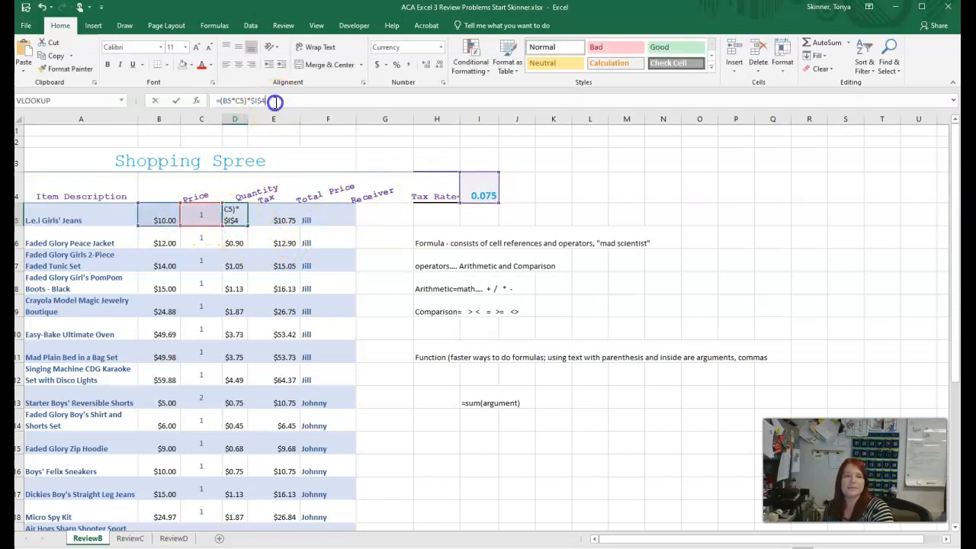
{"action": "key", "text": "BackSpace"}
{"action": "key", "text": "BackSpace"}
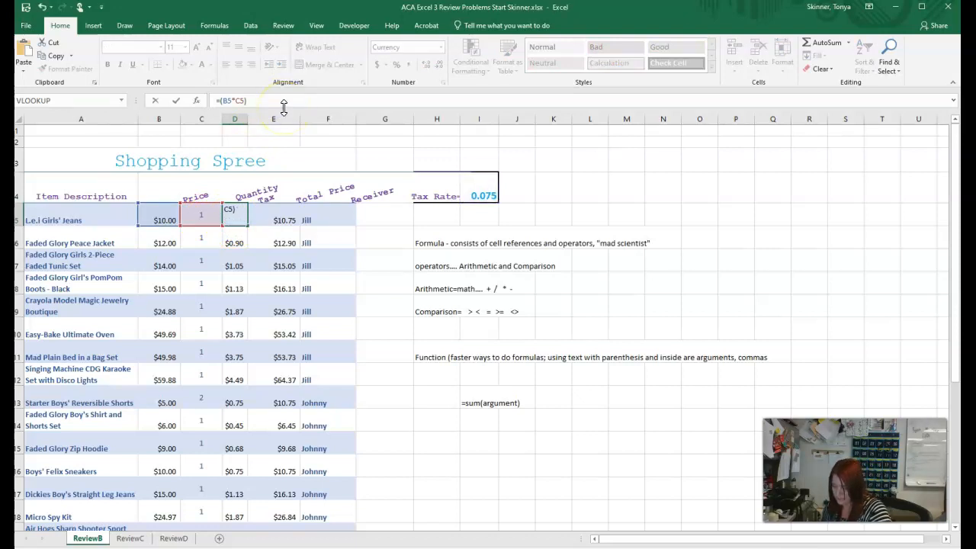
{"action": "type", "text": "*"}
{"action": "left_click", "coordinate": [481, 193]}
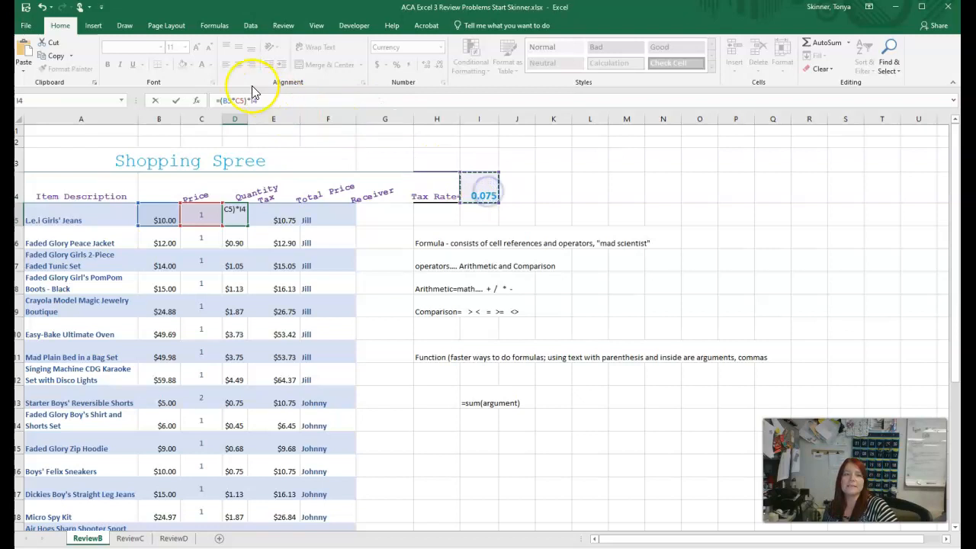
{"action": "key", "text": "Return"}
{"action": "left_click", "coordinate": [230, 219]}
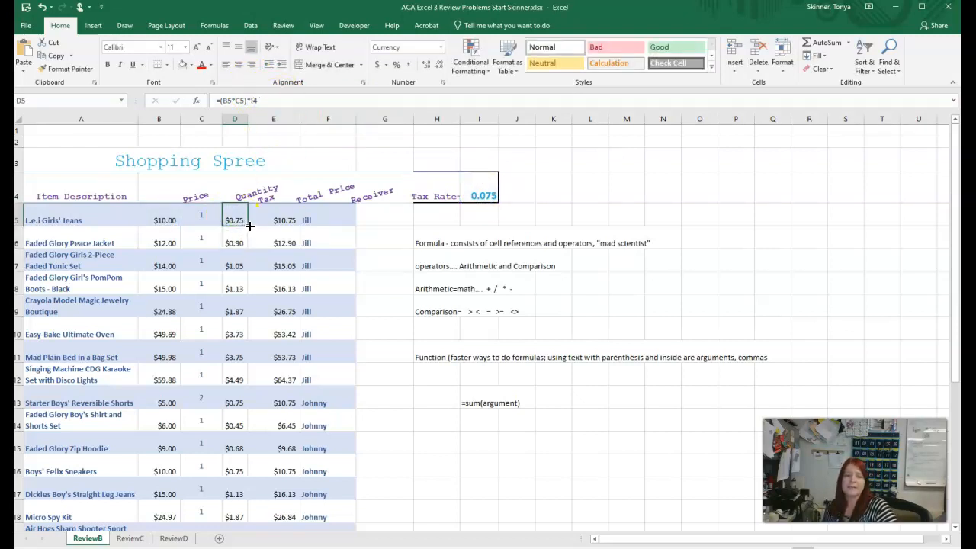
Fill the tax formula from D5 down to D10 and check the cell references in the copied formulas.
{"action": "left_click_drag", "start_coordinate": [246, 226], "coordinate": [248, 341]}
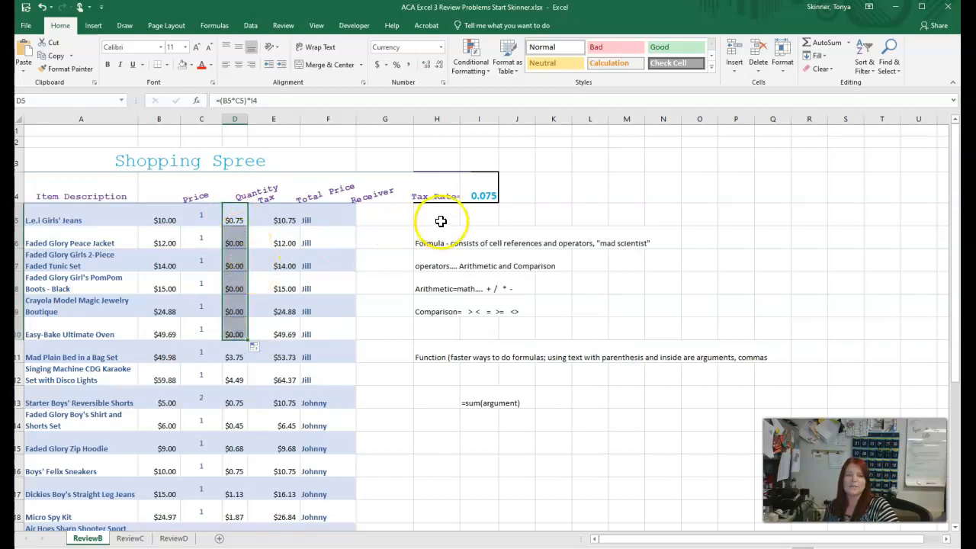
{"action": "left_click", "coordinate": [236, 241]}
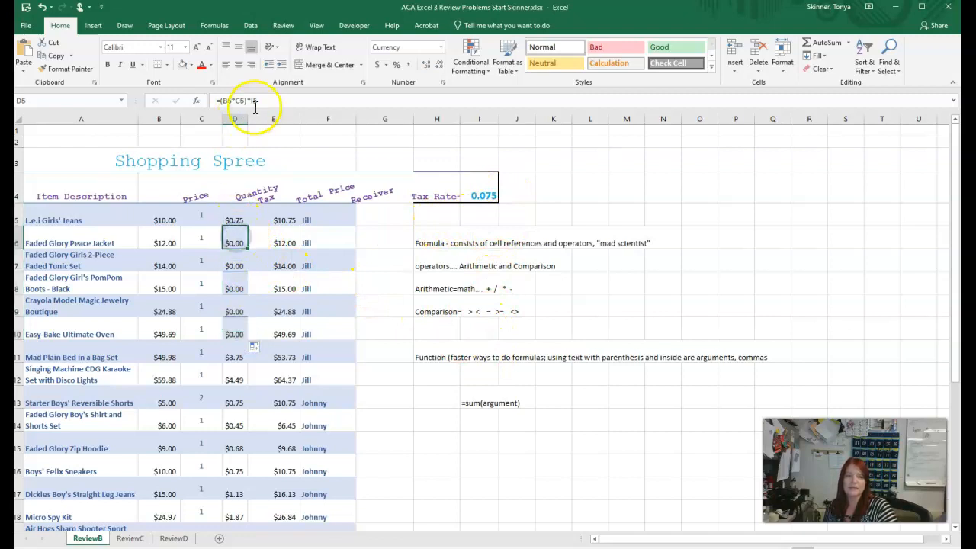
{"action": "left_click", "coordinate": [240, 259]}
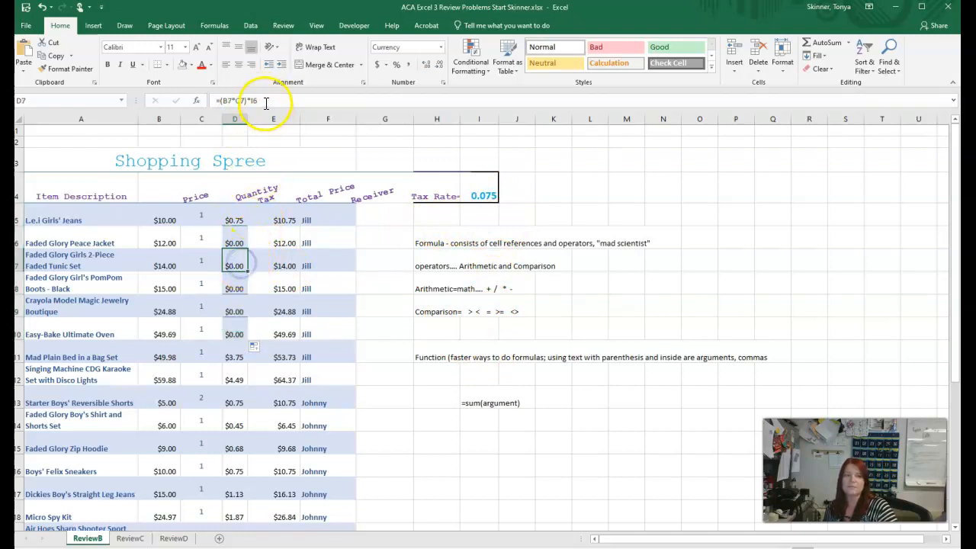
{"action": "left_click", "coordinate": [238, 285]}
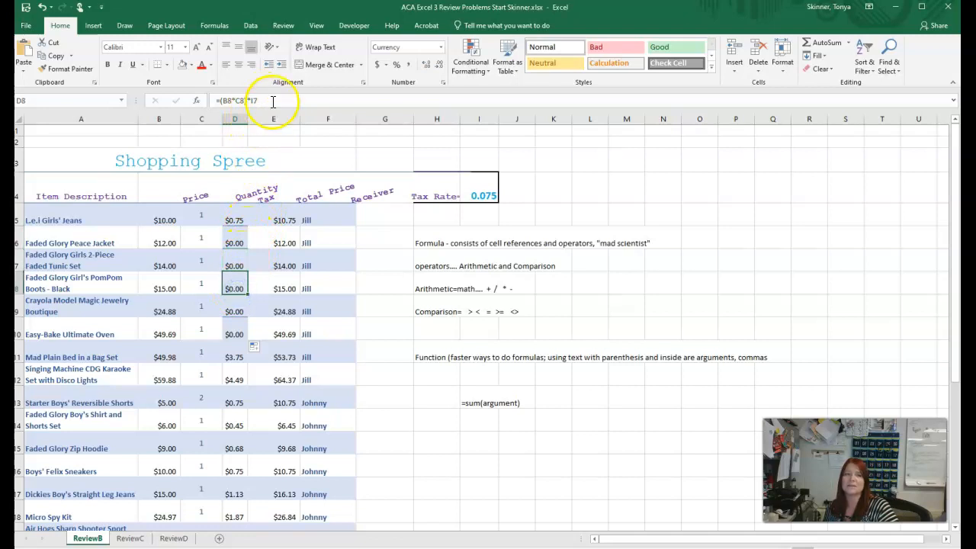
{"action": "left_click", "coordinate": [235, 220]}
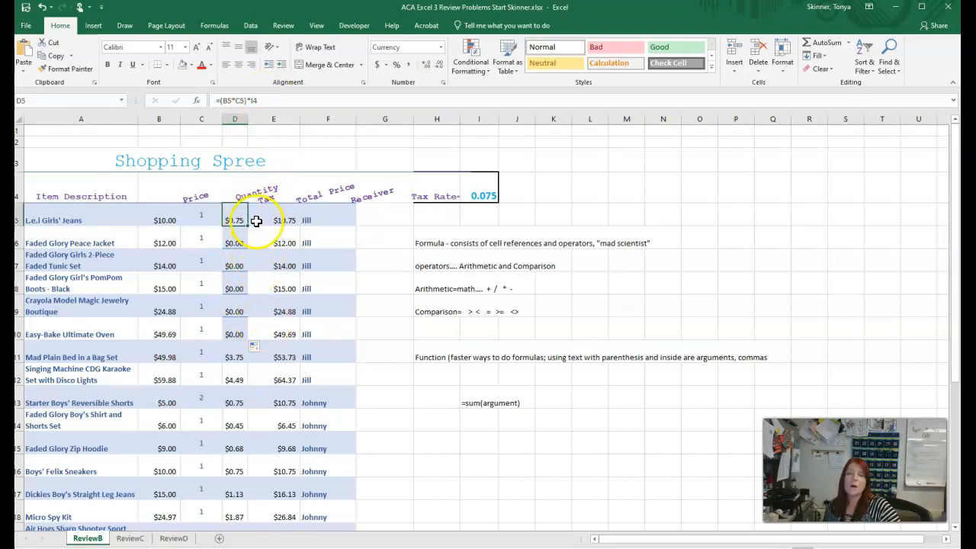
Change the fill option for the copied tax formulas in D6:D10 to Fill Without Formatting.
{"action": "left_click", "coordinate": [261, 349]}
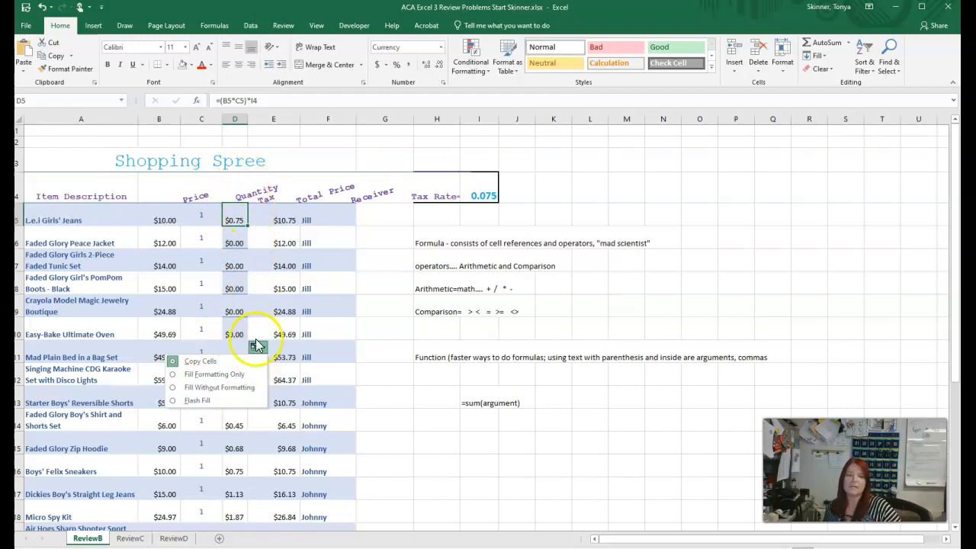
{"action": "left_click", "coordinate": [211, 388]}
{"action": "left_click", "coordinate": [271, 243]}
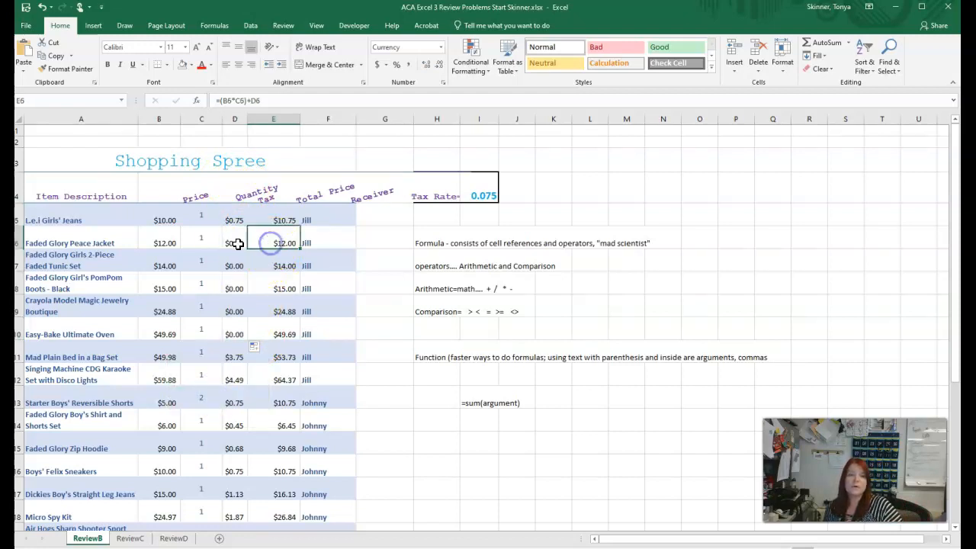
Examine the fill options and how the tax rate reference shifts in the copied formulas in D6:D9.
{"action": "left_click", "coordinate": [265, 357]}
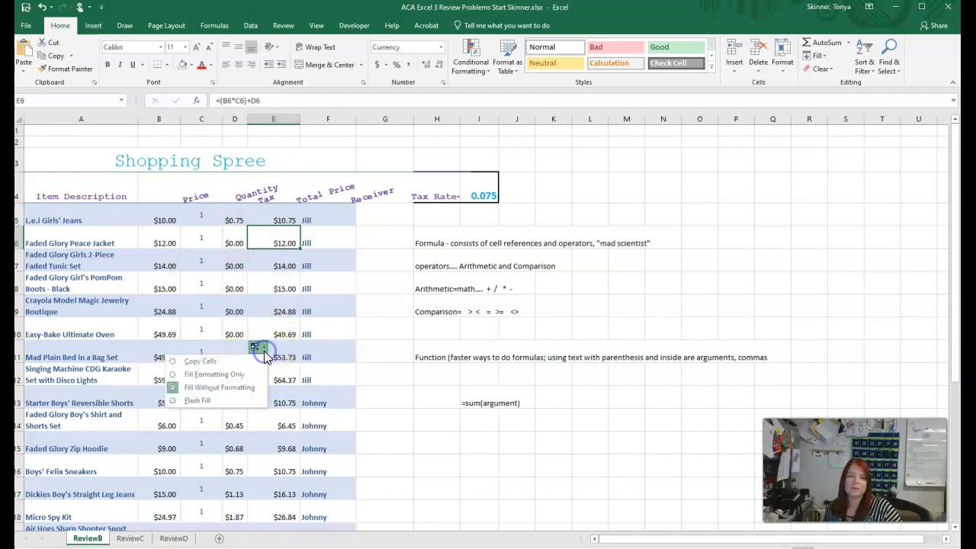
{"action": "left_click", "coordinate": [233, 241]}
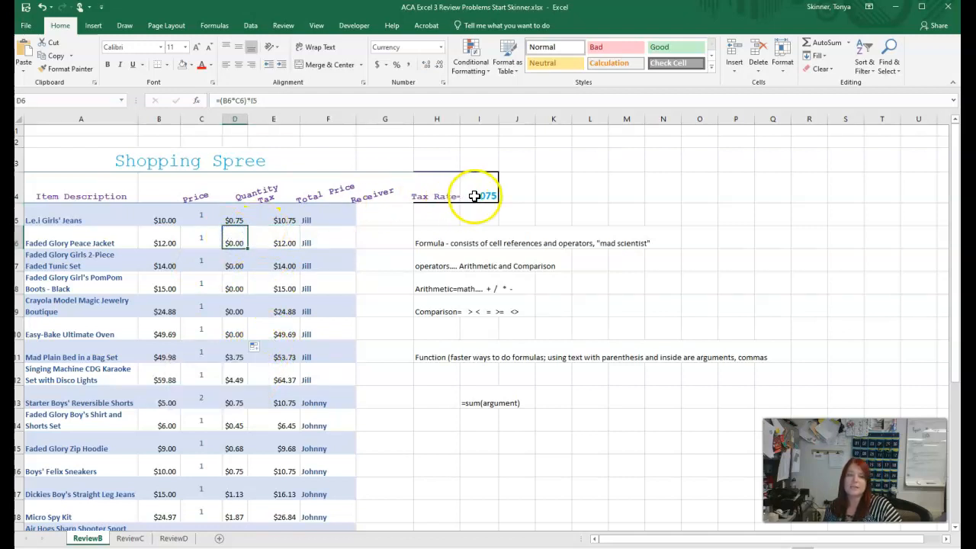
{"action": "left_click", "coordinate": [236, 262]}
{"action": "left_click", "coordinate": [235, 286]}
{"action": "left_click", "coordinate": [242, 309]}
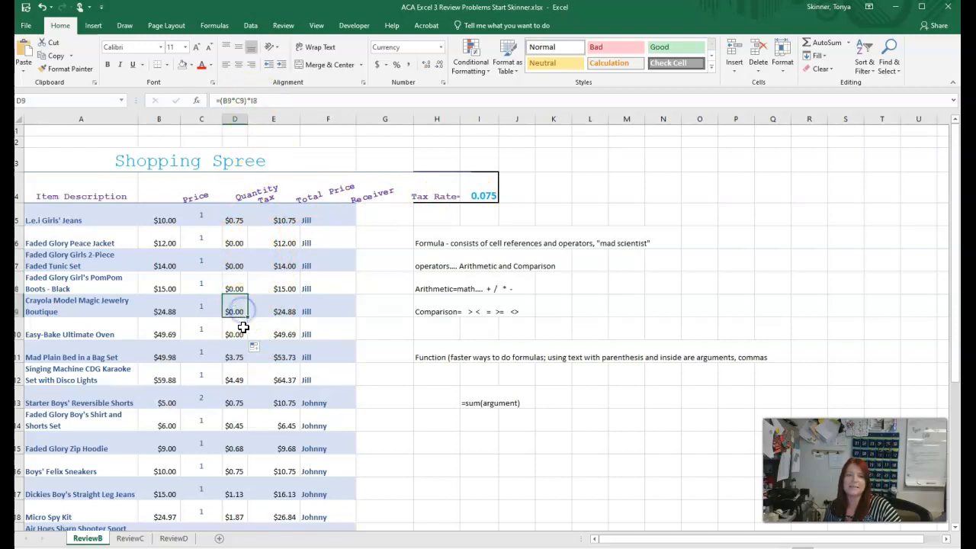
{"action": "left_click", "coordinate": [236, 222]}
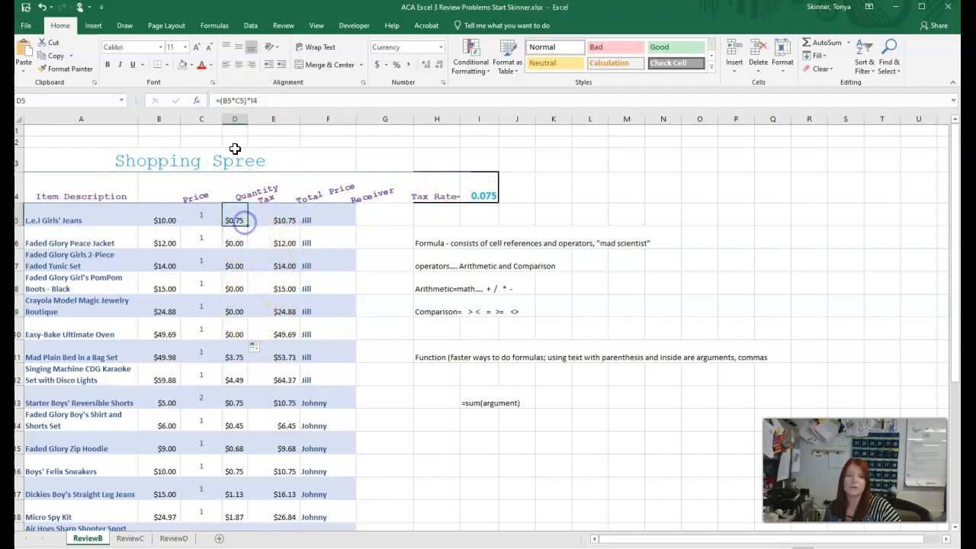
{"action": "left_click", "coordinate": [255, 100]}
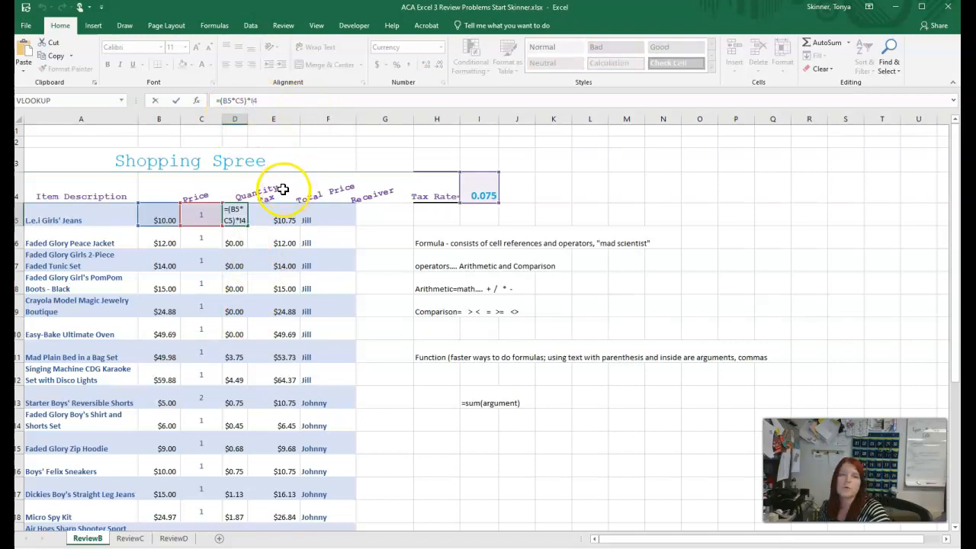
{"action": "key", "text": "F5"}
{"action": "left_click", "coordinate": [779, 193]}
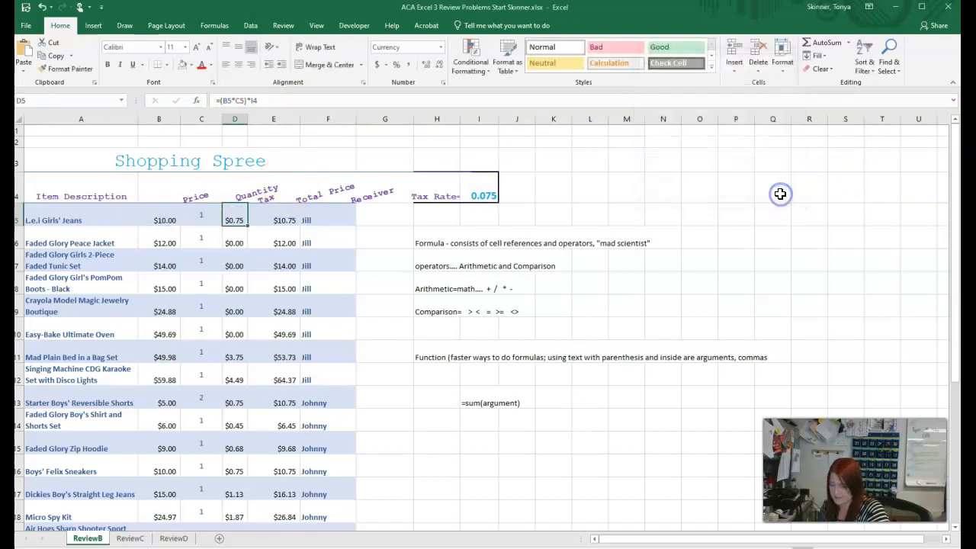
{"action": "key", "text": "shift+Down"}
{"action": "key", "text": "shift+Down"}
{"action": "key", "text": "shift+Down"}
{"action": "key", "text": "shift+Down"}
{"action": "key", "text": "shift+Down"}
{"action": "left_click", "coordinate": [474, 197]}
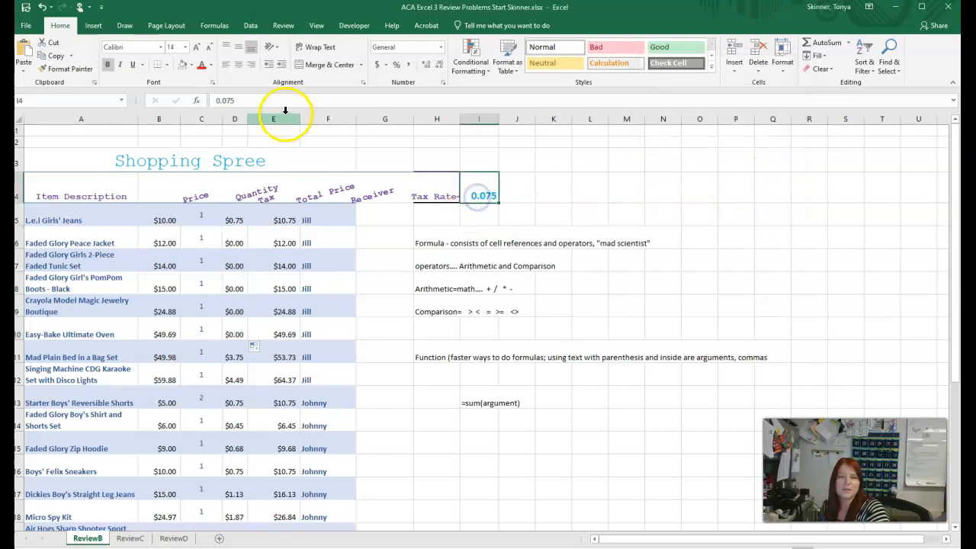
Make the tax rate reference in D5 absolute, so the formula reads =(B5*C5)*$I$4.
{"action": "left_click", "coordinate": [234, 218]}
{"action": "left_click", "coordinate": [255, 98]}
{"action": "key", "text": "F4"}
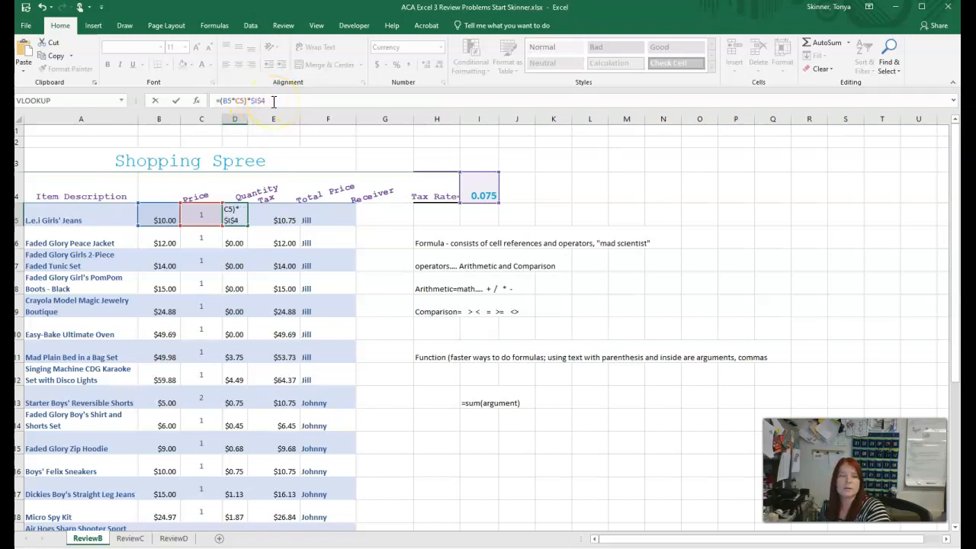
Fill the tax formula from D5 down to D10 using the Fill Without Formatting option.
{"action": "left_click", "coordinate": [235, 220]}
{"action": "left_click_drag", "start_coordinate": [248, 226], "coordinate": [255, 340]}
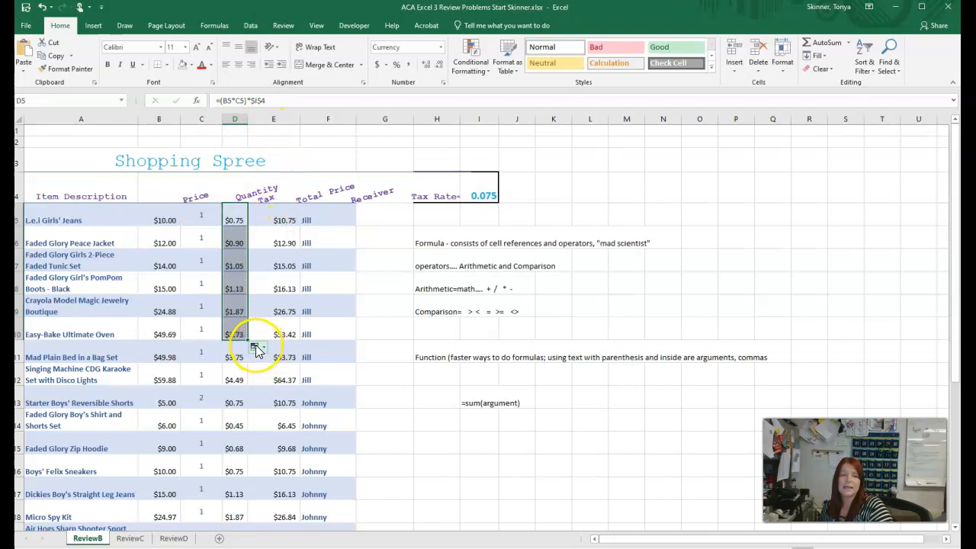
{"action": "left_click", "coordinate": [259, 347]}
{"action": "left_click", "coordinate": [245, 387]}
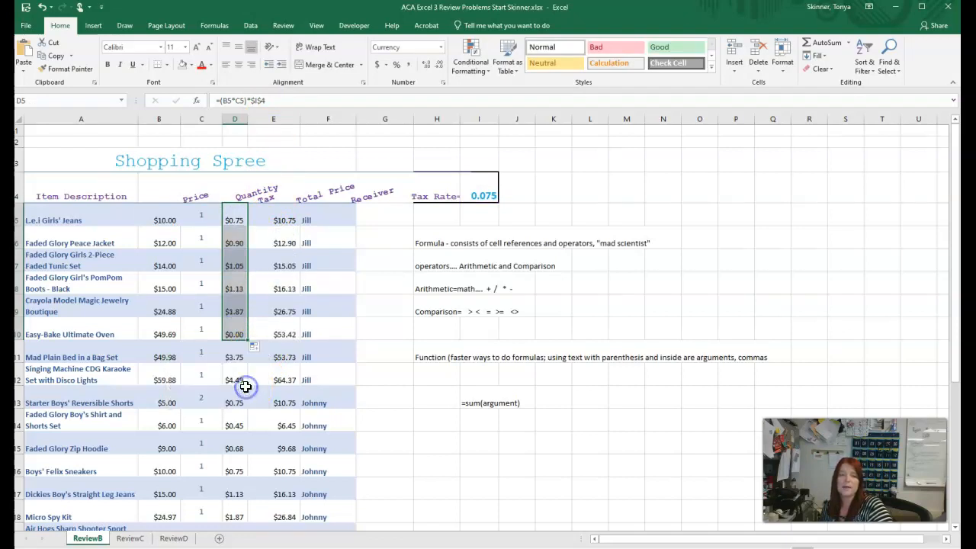
{"action": "left_click", "coordinate": [510, 311]}
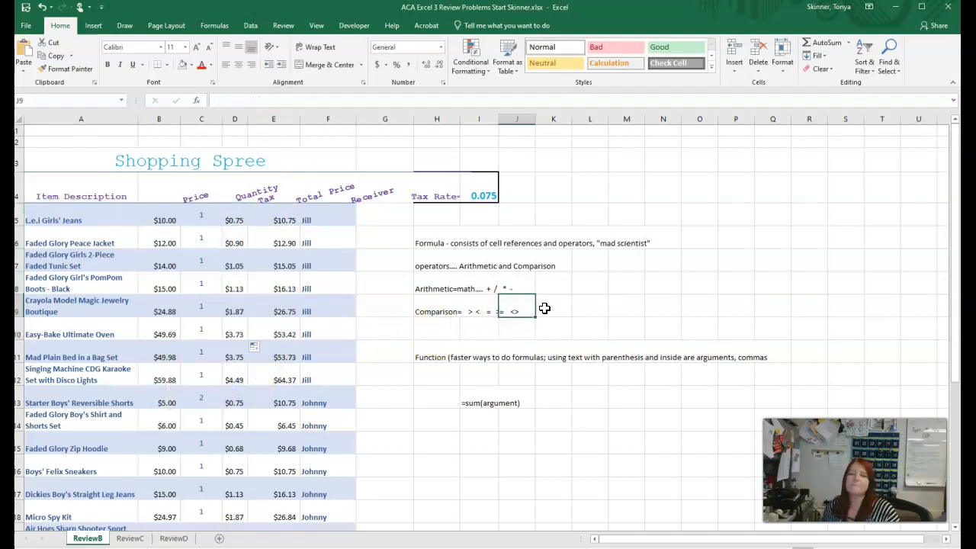
Examine the summary labels in A25:A30 and the item descriptions and prices in the purchase list.
{"action": "scroll", "coordinate": [549, 308], "scroll_direction": "down", "scroll_amount": 5}
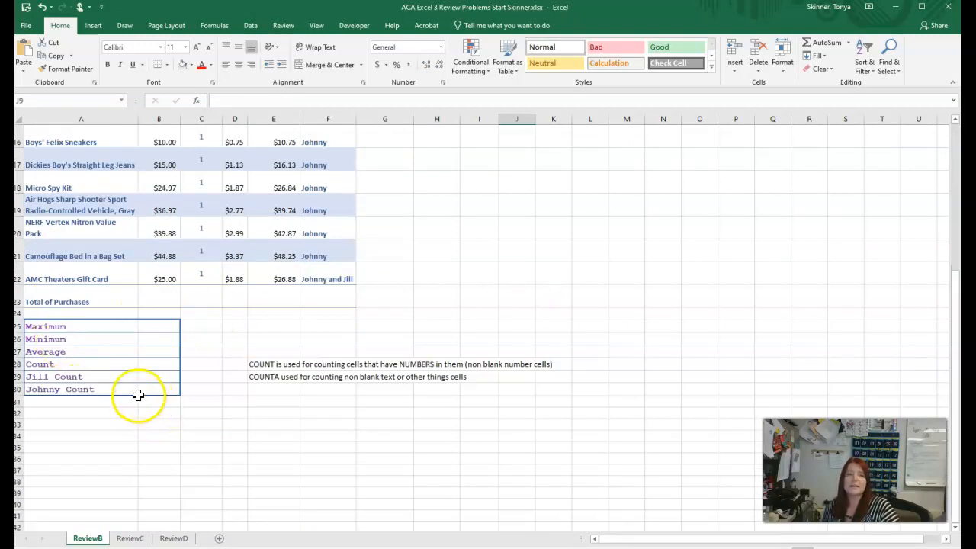
{"action": "left_click", "coordinate": [162, 329]}
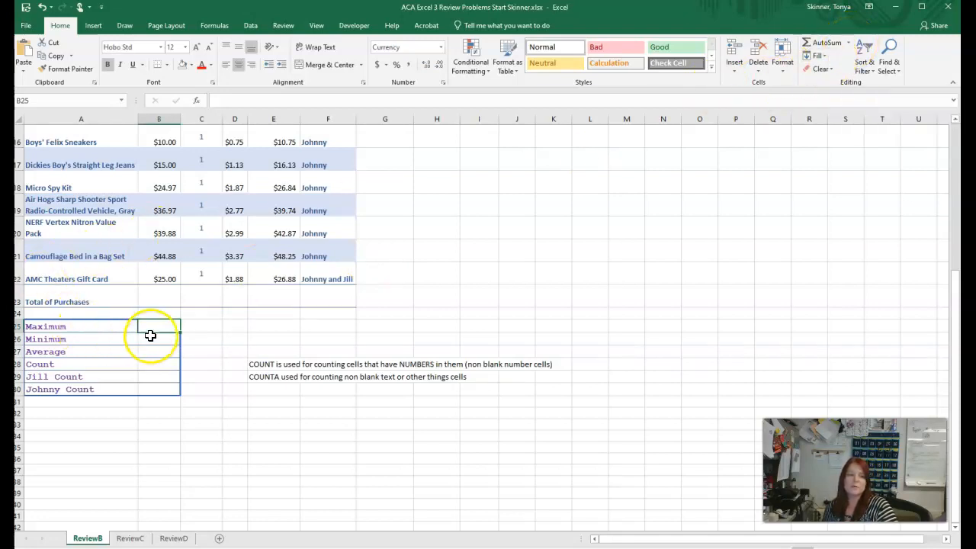
{"action": "scroll", "coordinate": [193, 342], "scroll_direction": "up", "scroll_amount": 2}
{"action": "scroll", "coordinate": [194, 342], "scroll_direction": "up", "scroll_amount": 3}
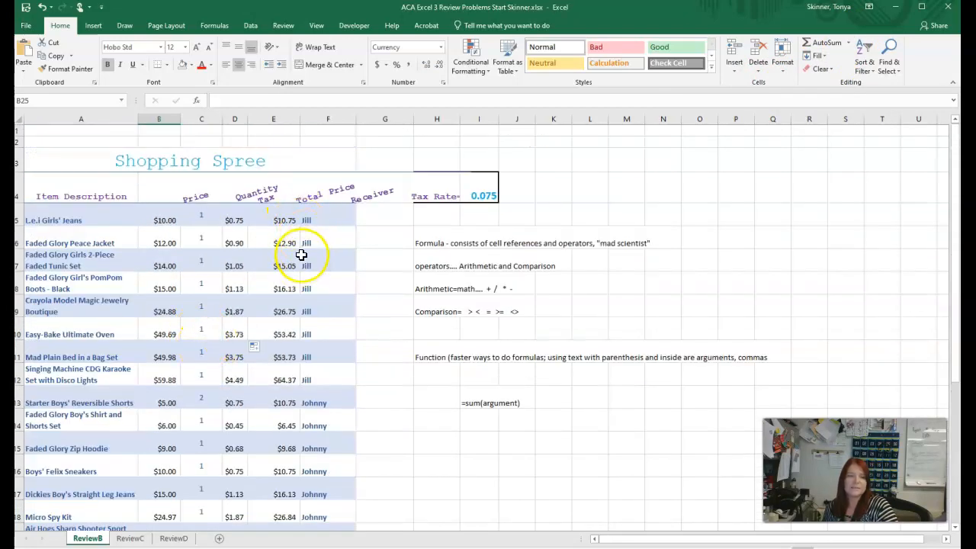
{"action": "scroll", "coordinate": [301, 257], "scroll_direction": "down", "scroll_amount": 2}
{"action": "scroll", "coordinate": [307, 259], "scroll_direction": "down", "scroll_amount": 2}
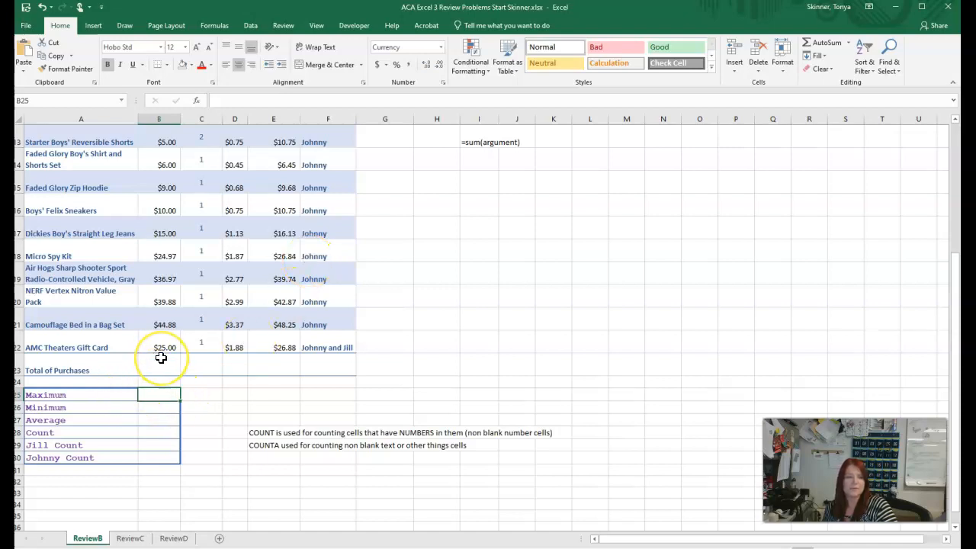
{"action": "scroll", "coordinate": [161, 358], "scroll_direction": "up", "scroll_amount": 3}
{"action": "left_click", "coordinate": [61, 173]}
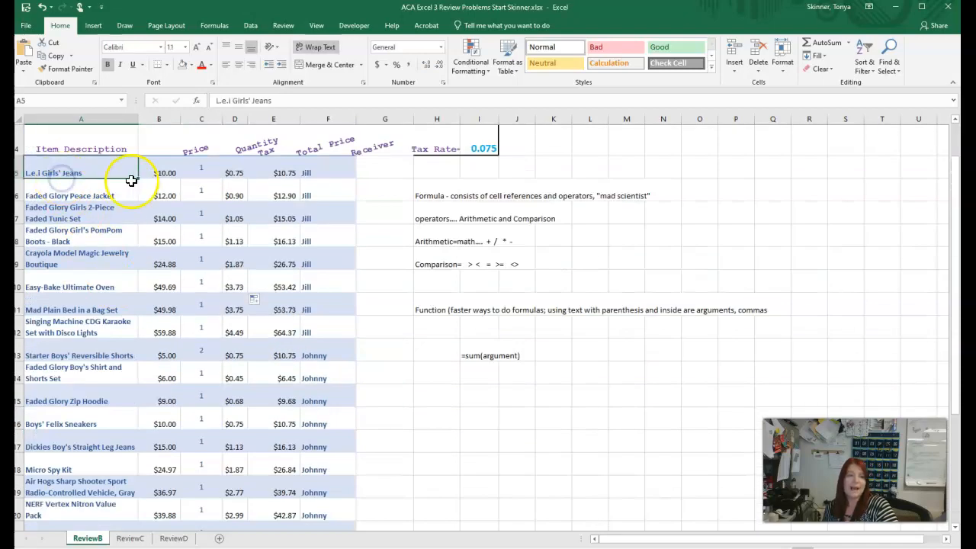
{"action": "scroll", "coordinate": [162, 213], "scroll_direction": "up", "scroll_amount": 1}
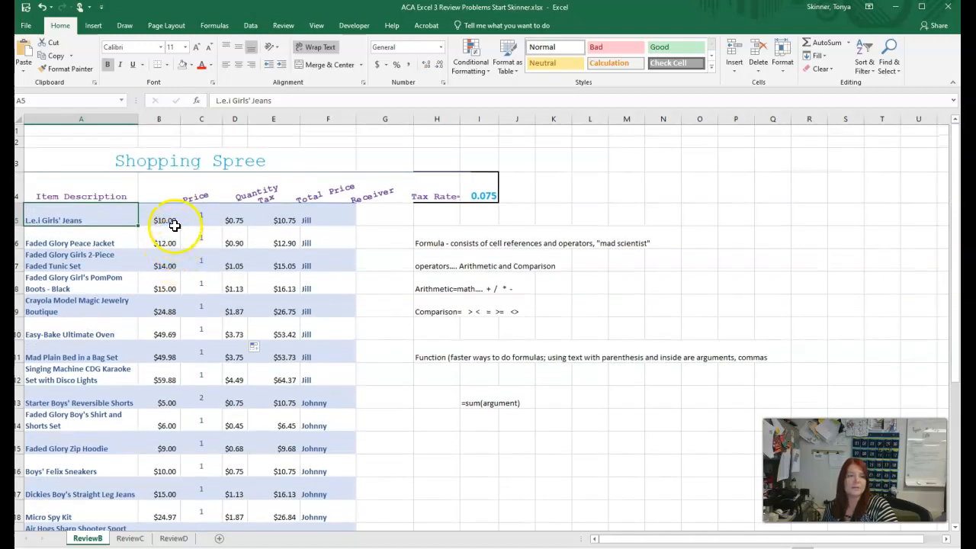
Name the price range B5:B22 ItemPrices.
{"action": "left_click_drag", "start_coordinate": [159, 215], "coordinate": [164, 453]}
{"action": "scroll", "coordinate": [193, 320], "scroll_direction": "down", "scroll_amount": 2}
{"action": "scroll", "coordinate": [221, 324], "scroll_direction": "up", "scroll_amount": 2}
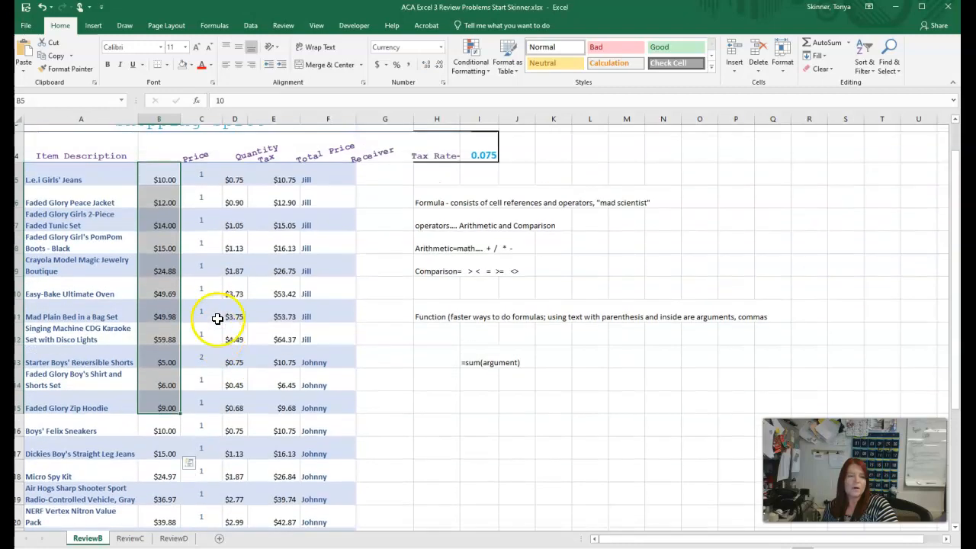
{"action": "left_click", "coordinate": [177, 263]}
{"action": "left_click_drag", "start_coordinate": [164, 215], "coordinate": [164, 468]}
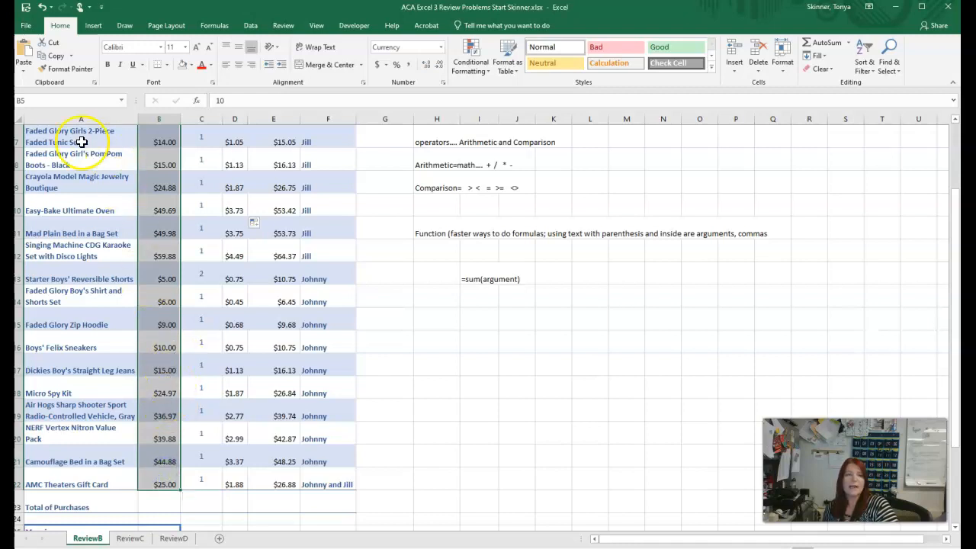
{"action": "left_click", "coordinate": [23, 101]}
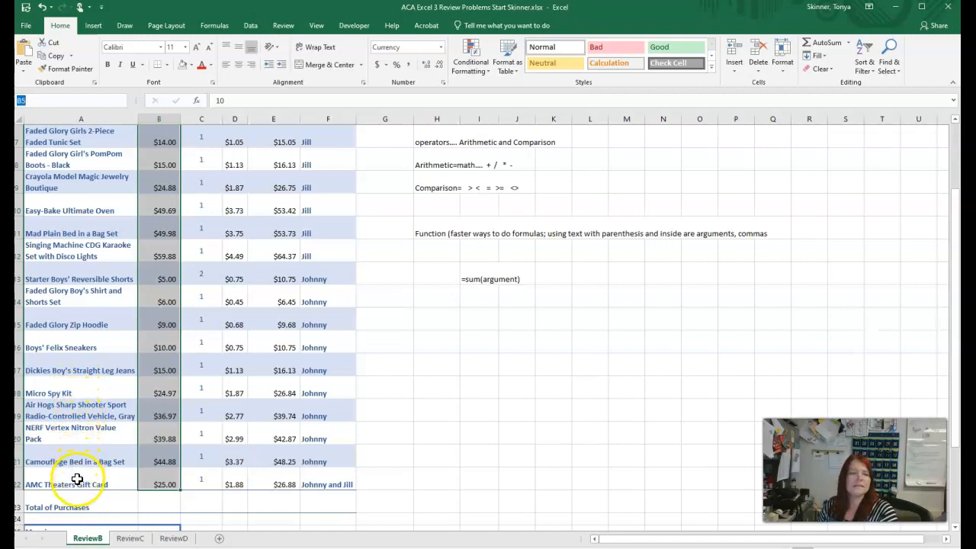
{"action": "type", "text": "ItemPrices"}
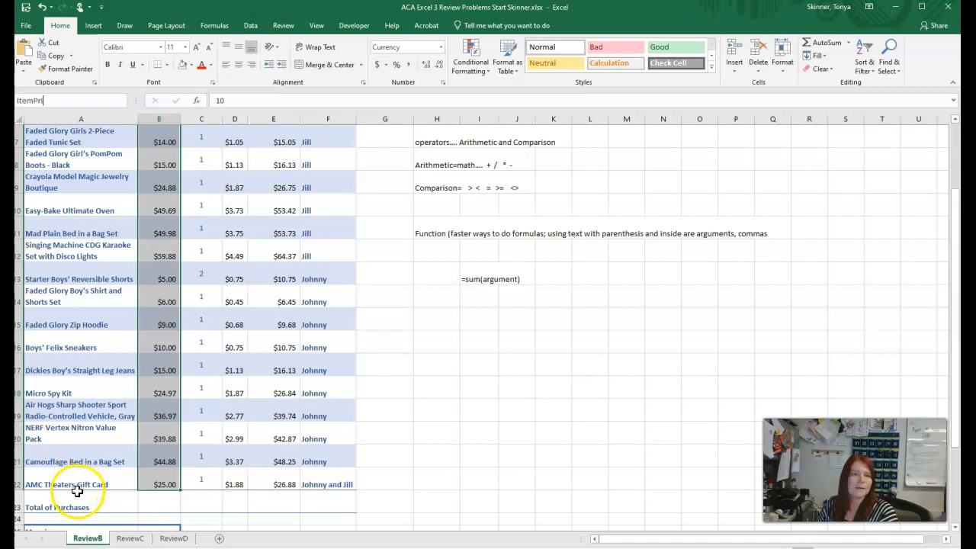
{"action": "key", "text": "Return"}
{"action": "scroll", "coordinate": [78, 495], "scroll_direction": "up", "scroll_amount": 5}
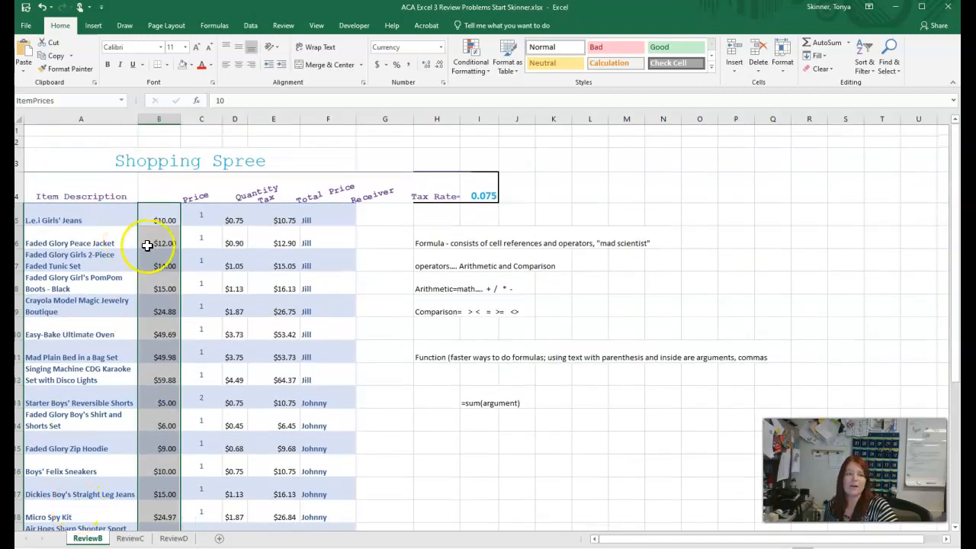
{"action": "left_click", "coordinate": [386, 240]}
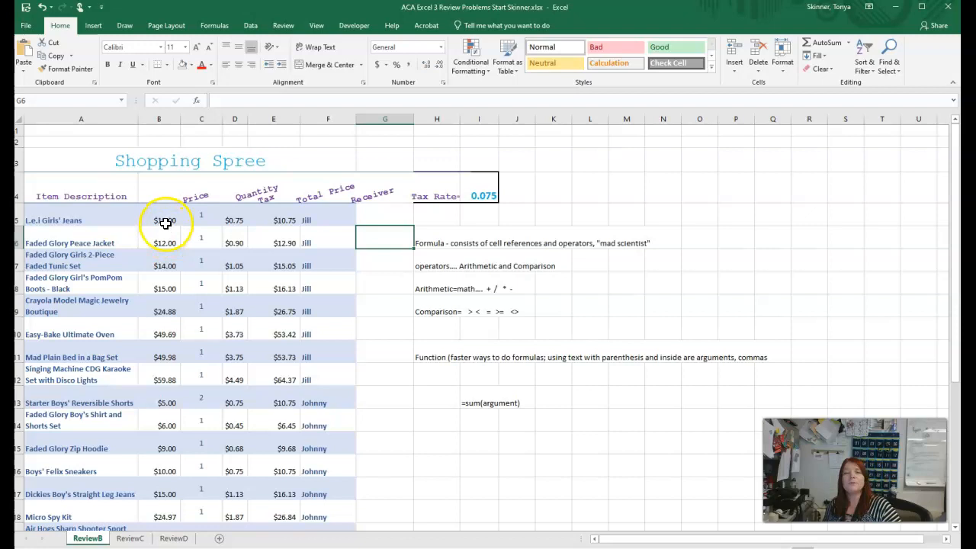
Enter =MAX(ItemPrices) in B25 to calculate the maximum item price.
{"action": "scroll", "coordinate": [166, 221], "scroll_direction": "down", "scroll_amount": 2}
{"action": "scroll", "coordinate": [167, 343], "scroll_direction": "down", "scroll_amount": 2}
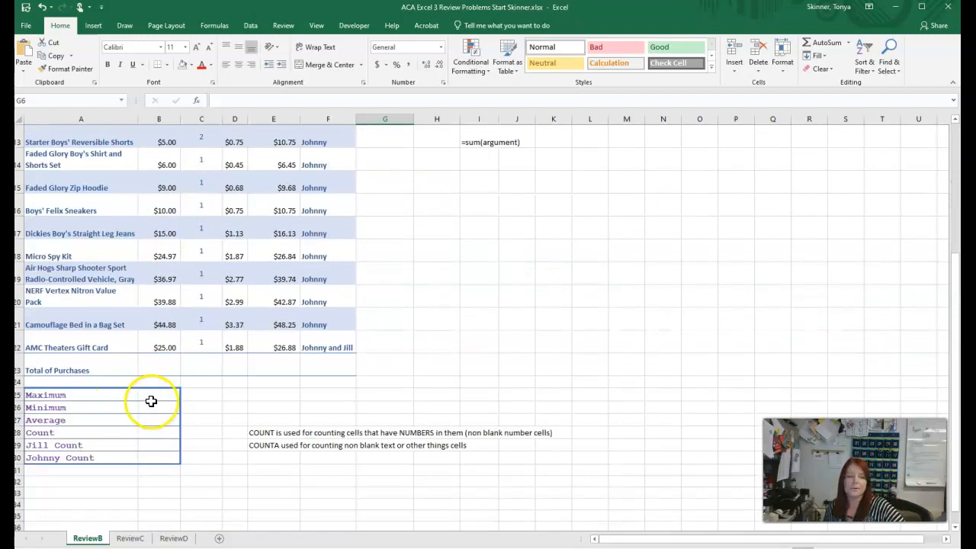
{"action": "left_click", "coordinate": [151, 405]}
{"action": "left_click", "coordinate": [168, 392]}
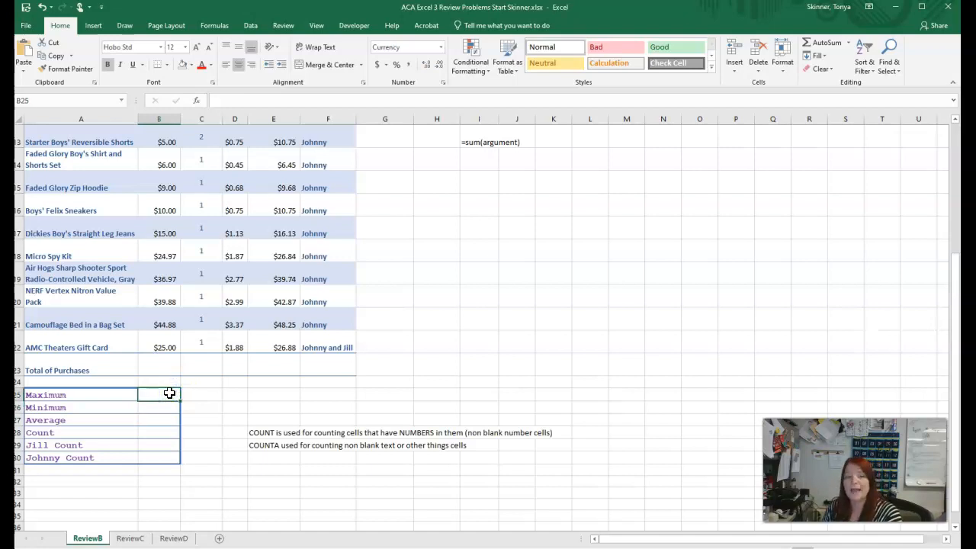
{"action": "type", "text": "=MAX"}
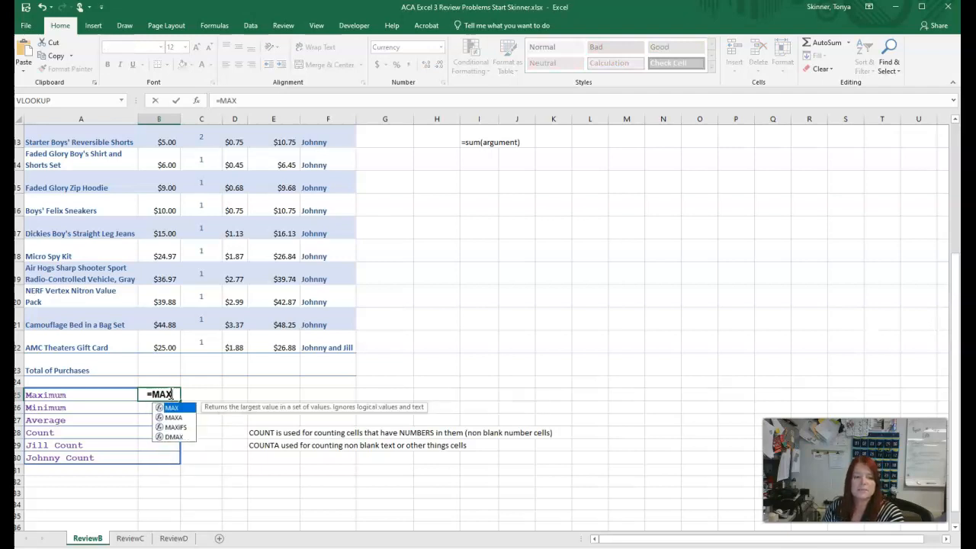
{"action": "type", "text": "("}
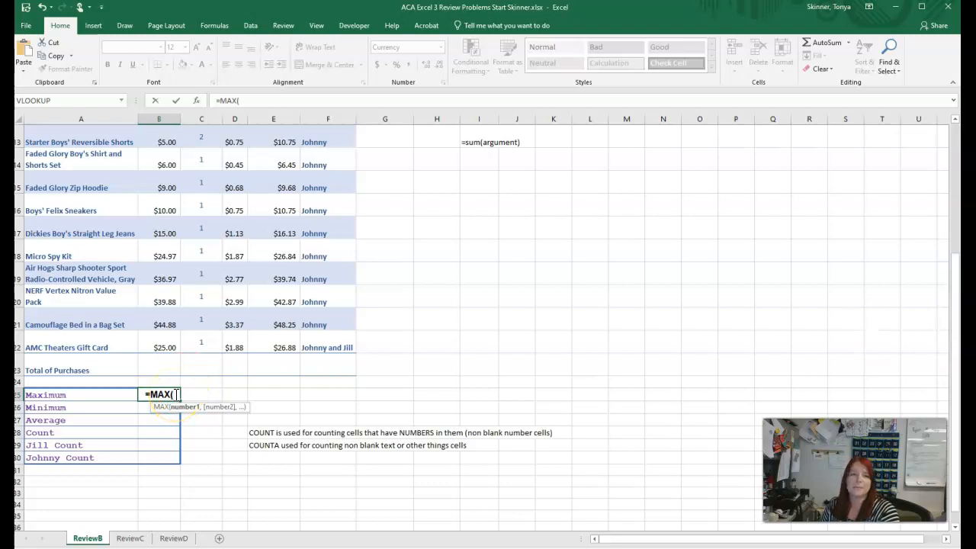
{"action": "type", "text": "Ite"}
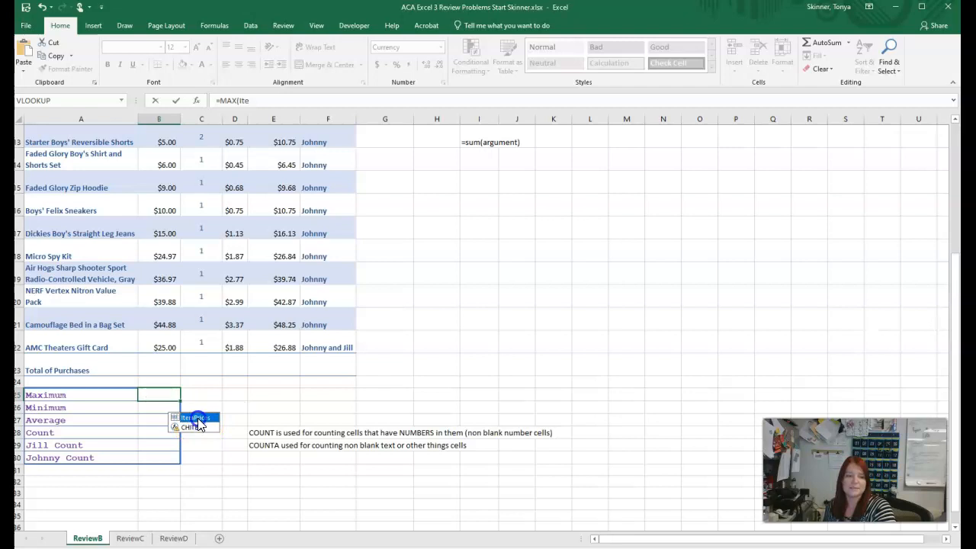
{"action": "double_click", "coordinate": [198, 418]}
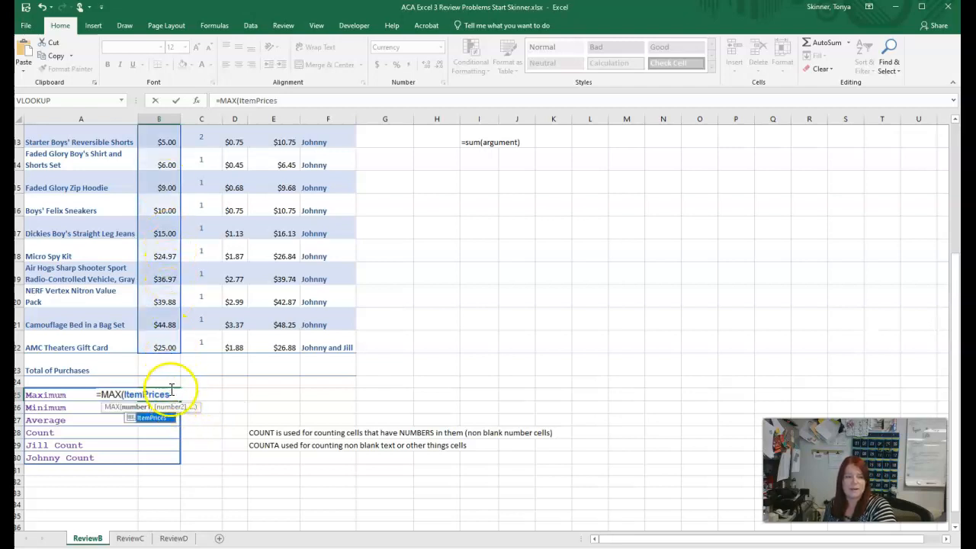
{"action": "type", "text": ")"}
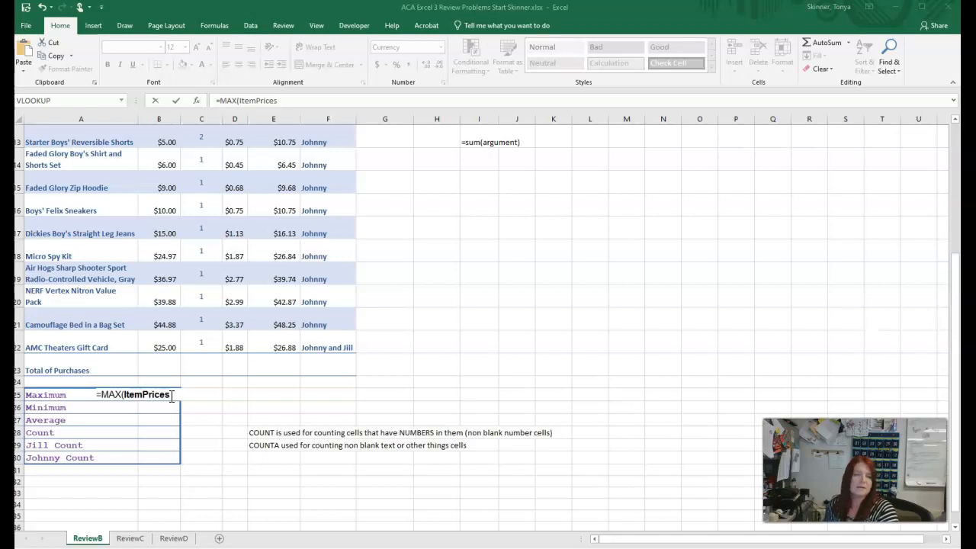
{"action": "left_click", "coordinate": [172, 395]}
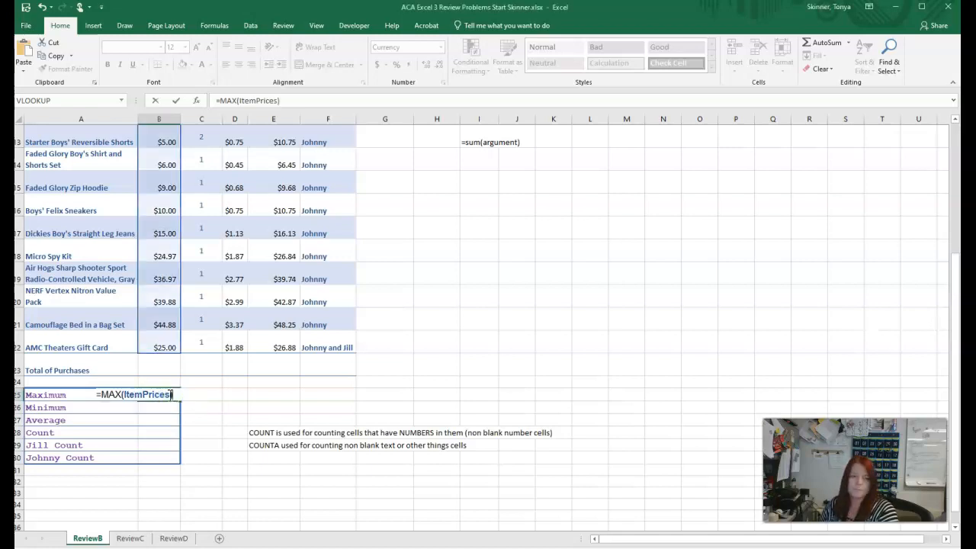
{"action": "key", "text": "Return"}
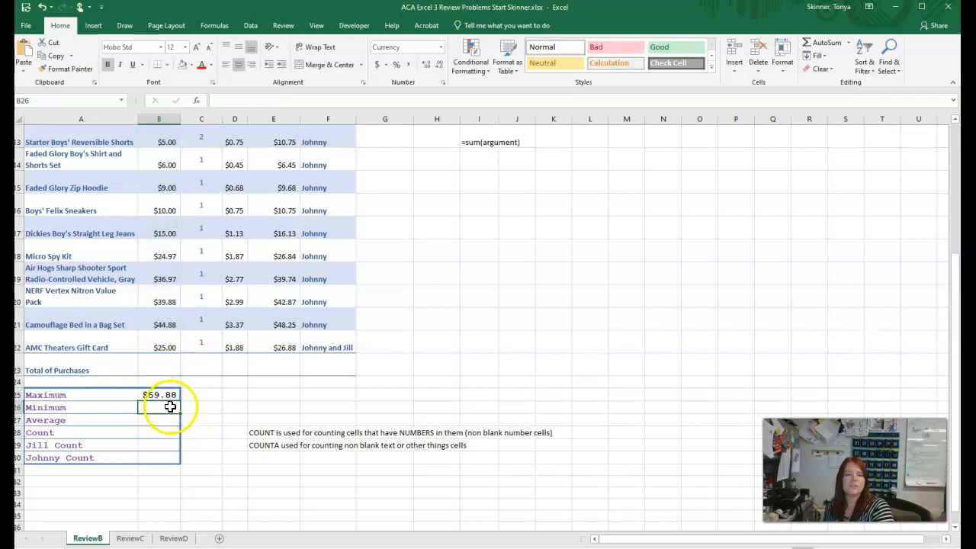
Enter =MIN(ItemPrices) in B26 to calculate the minimum item price.
{"action": "scroll", "coordinate": [177, 389], "scroll_direction": "up", "scroll_amount": 3}
{"action": "scroll", "coordinate": [177, 389], "scroll_direction": "up", "scroll_amount": 1}
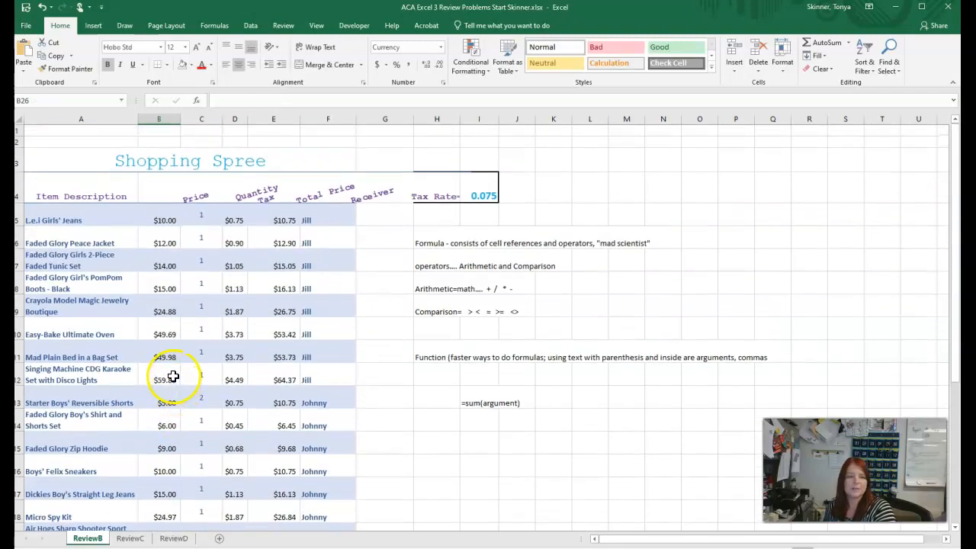
{"action": "scroll", "coordinate": [174, 378], "scroll_direction": "down", "scroll_amount": 5}
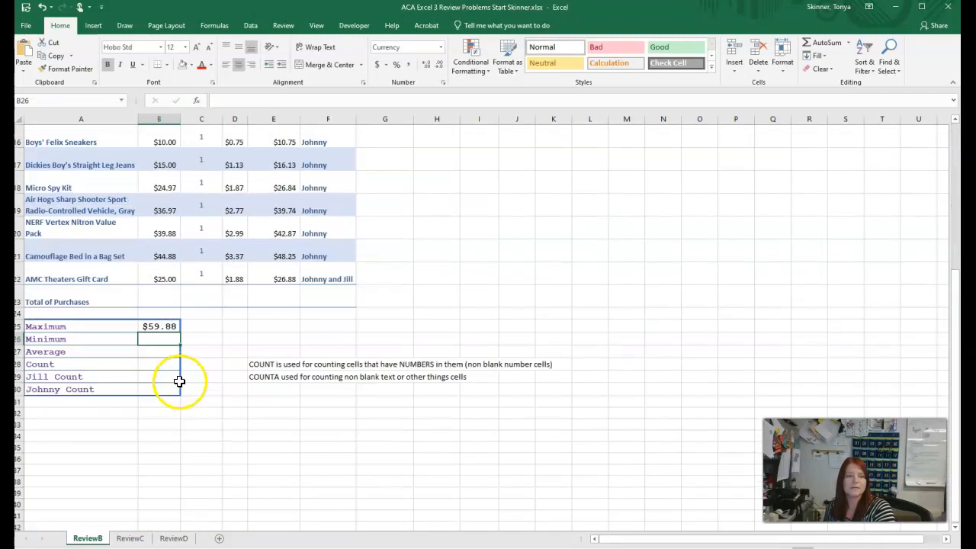
{"action": "type", "text": "="}
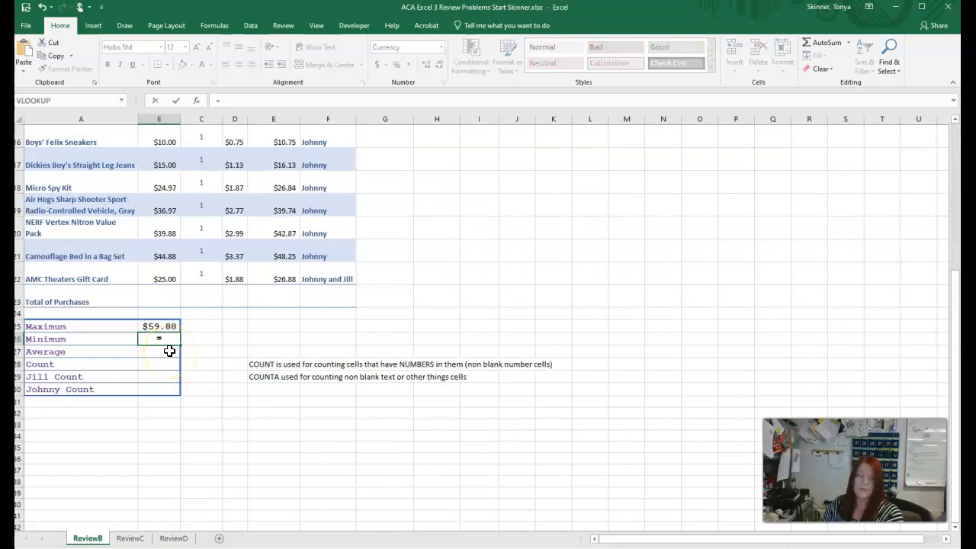
{"action": "type", "text": "MIN(I"}
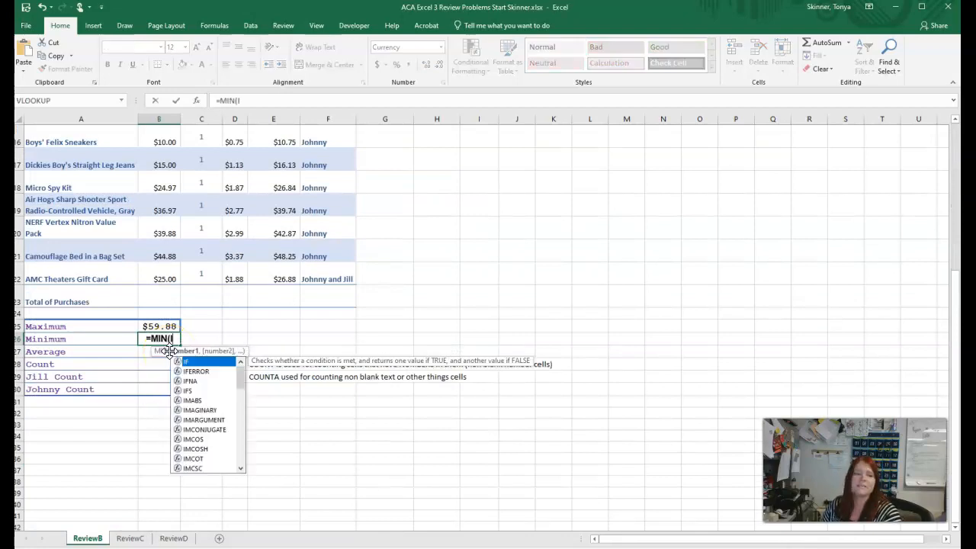
{"action": "type", "text": "t"}
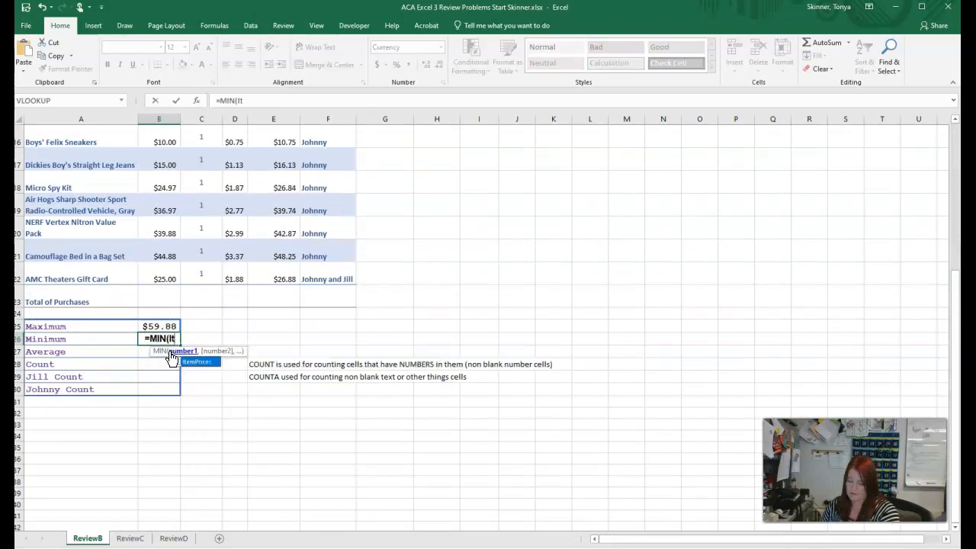
{"action": "key", "text": "Tab"}
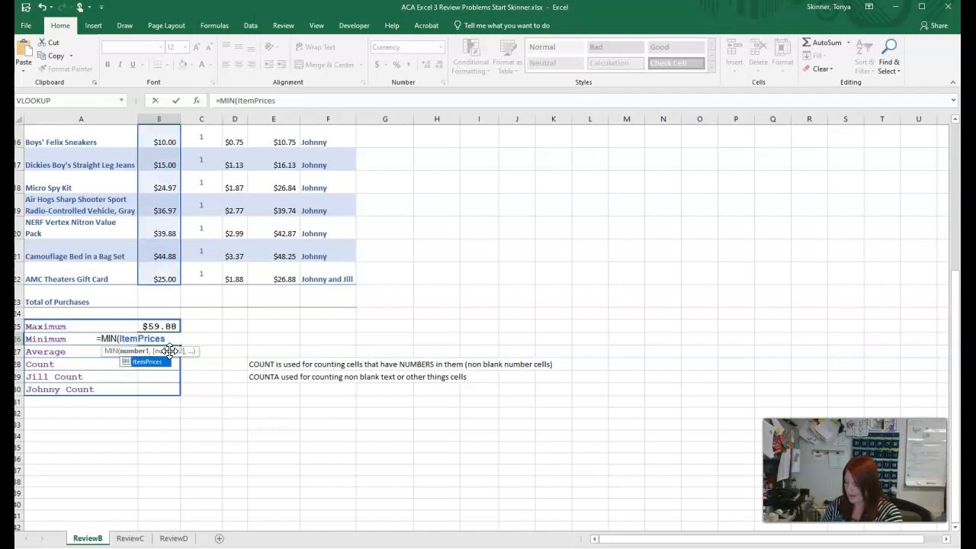
{"action": "type", "text": ")"}
{"action": "key", "text": "Return"}
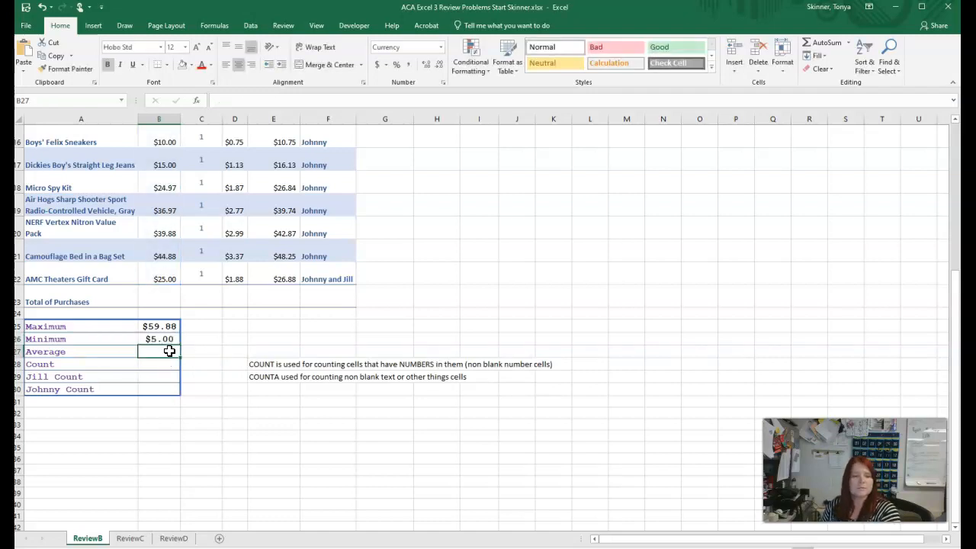
Enter =AVERAGE(ItemPrices) in B27 to calculate the average item price.
{"action": "type", "text": "=aver"}
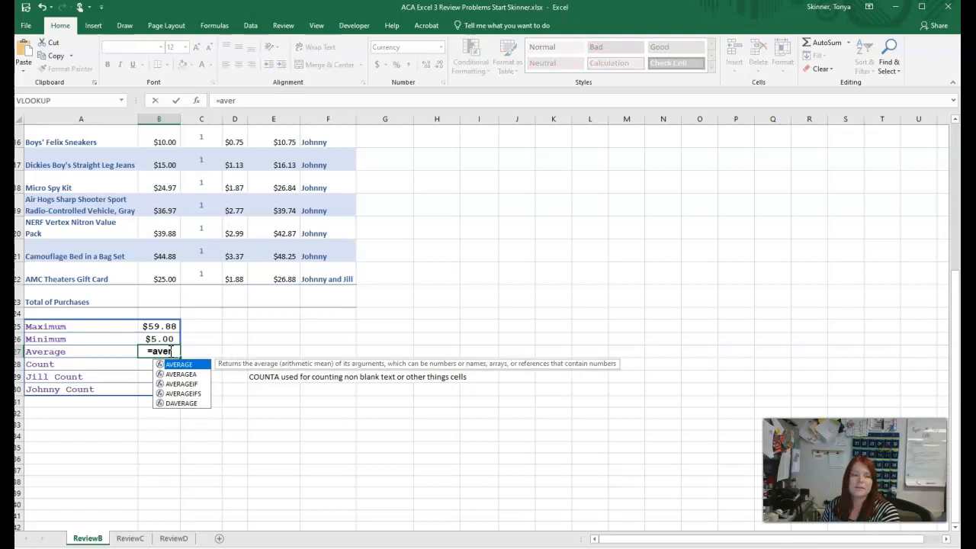
{"action": "type", "text": "age("}
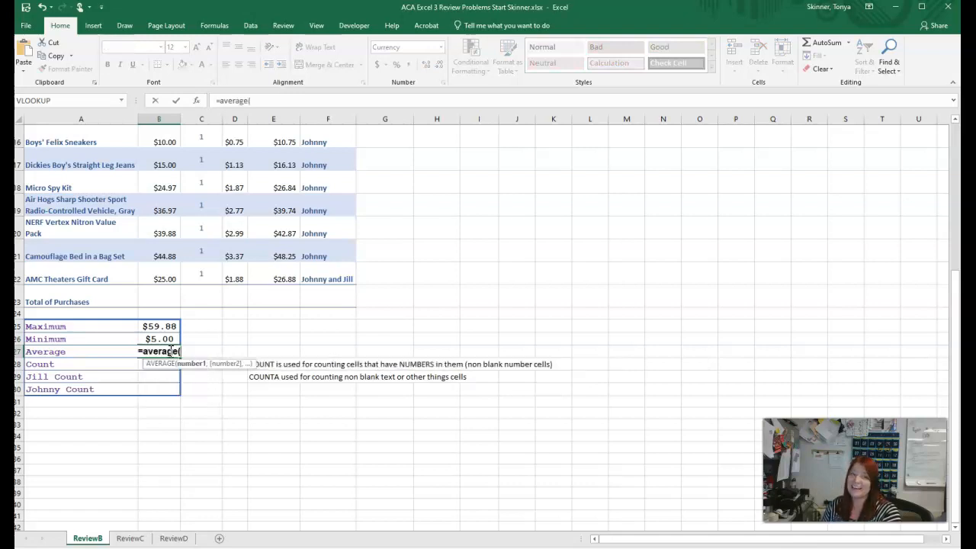
{"action": "type", "text": "ItemPrices"}
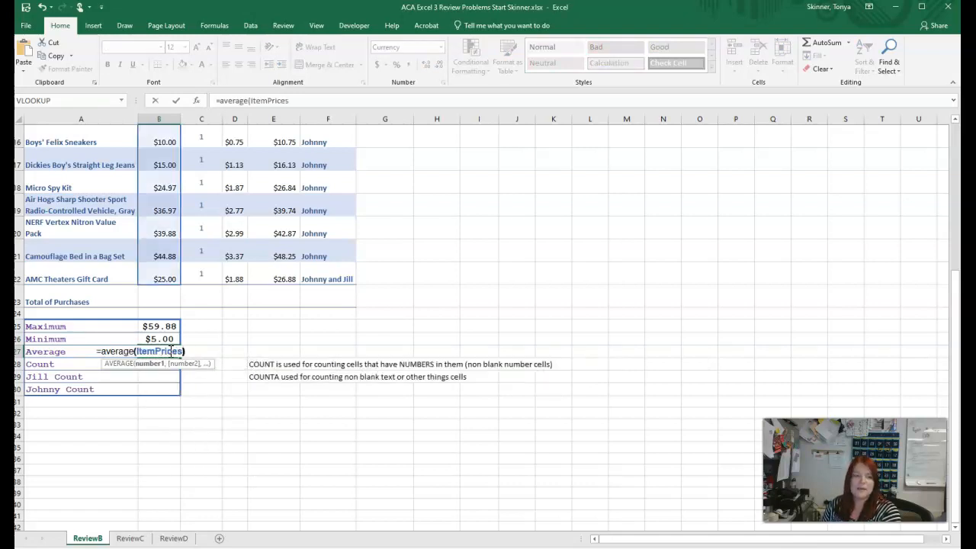
{"action": "key", "text": "Return"}
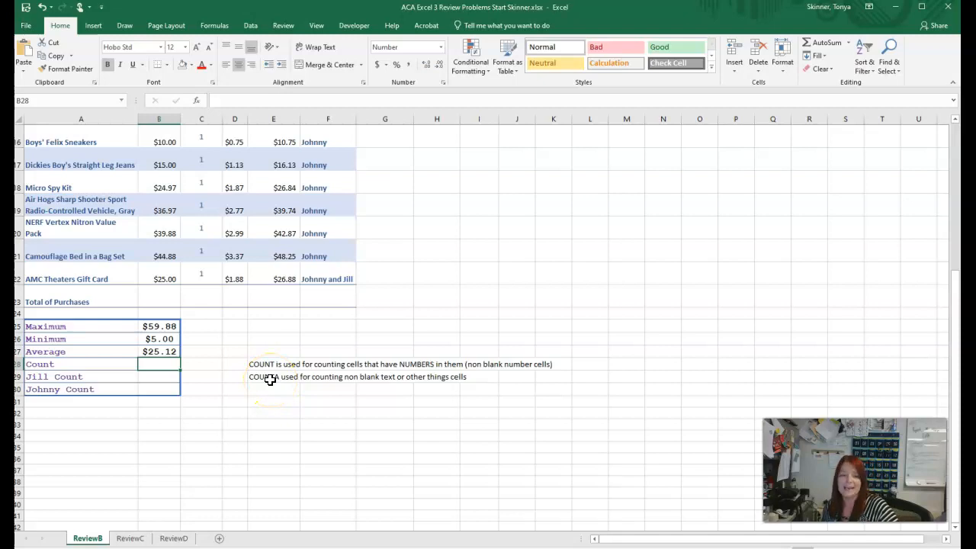
Enter =COUNT(ItemPrices) in B28 to count the priced items.
{"action": "type", "text": "="}
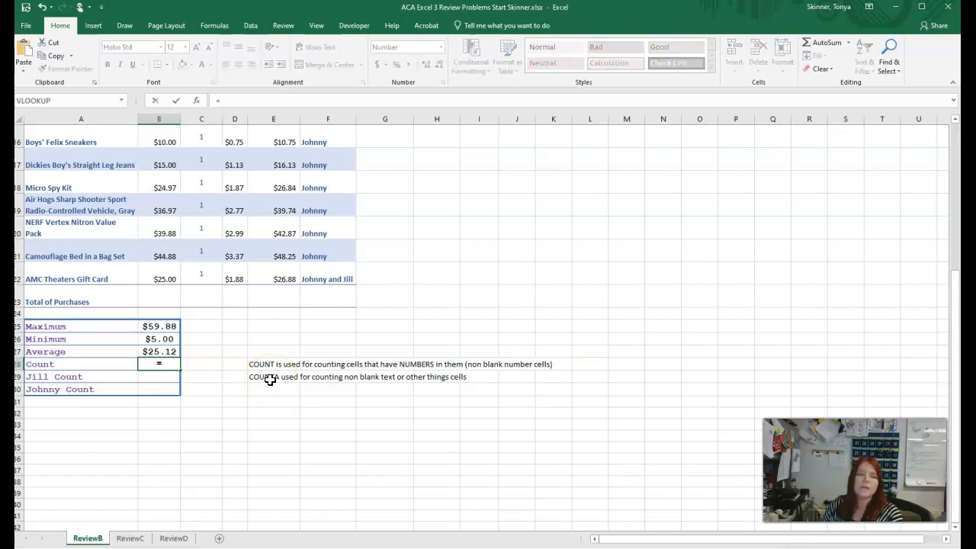
{"action": "type", "text": "count("}
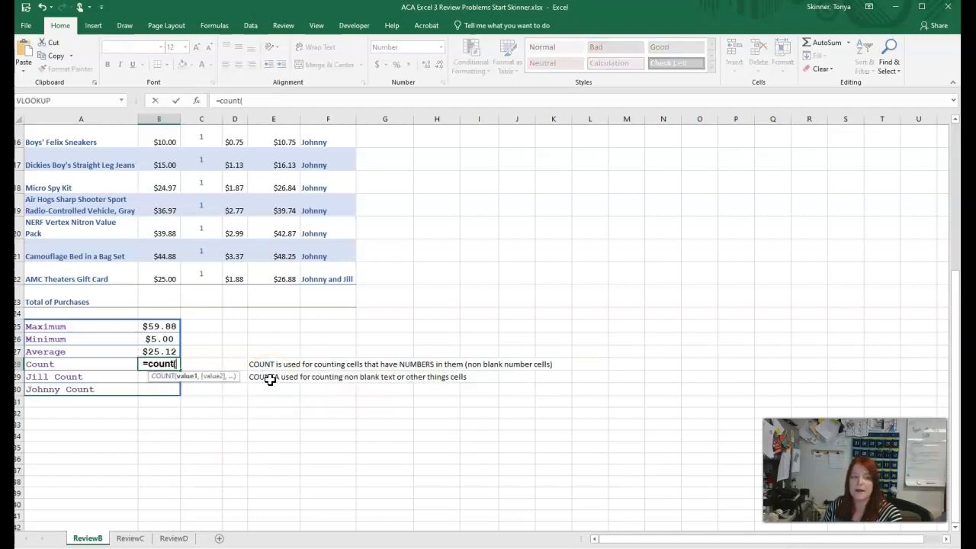
{"action": "type", "text": "Ite"}
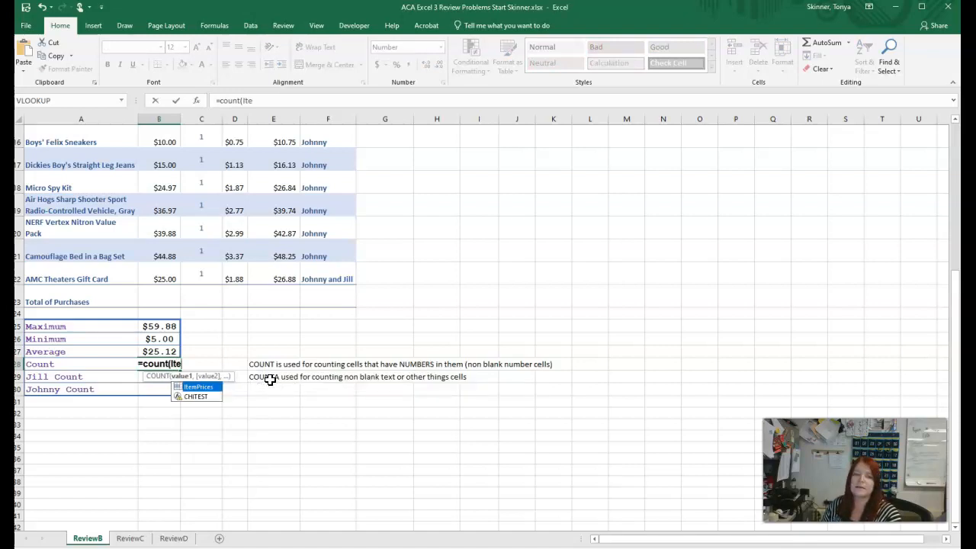
{"action": "key", "text": "Tab"}
{"action": "key", "text": "Return"}
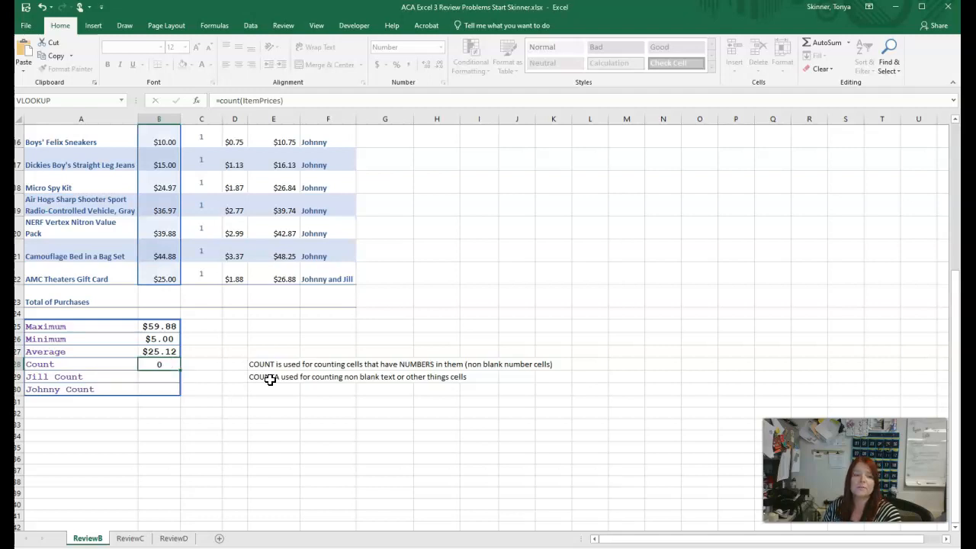
{"action": "left_click", "coordinate": [171, 364]}
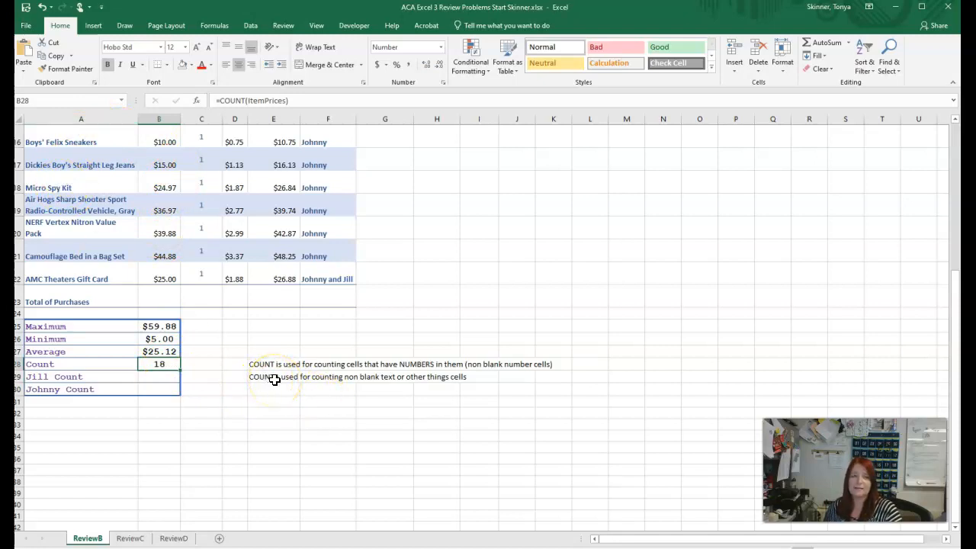
Insert a COUNTIF function in B29 with range F5:F22 and the receiver's name from the A29 label as the criteria.
{"action": "left_click", "coordinate": [158, 376]}
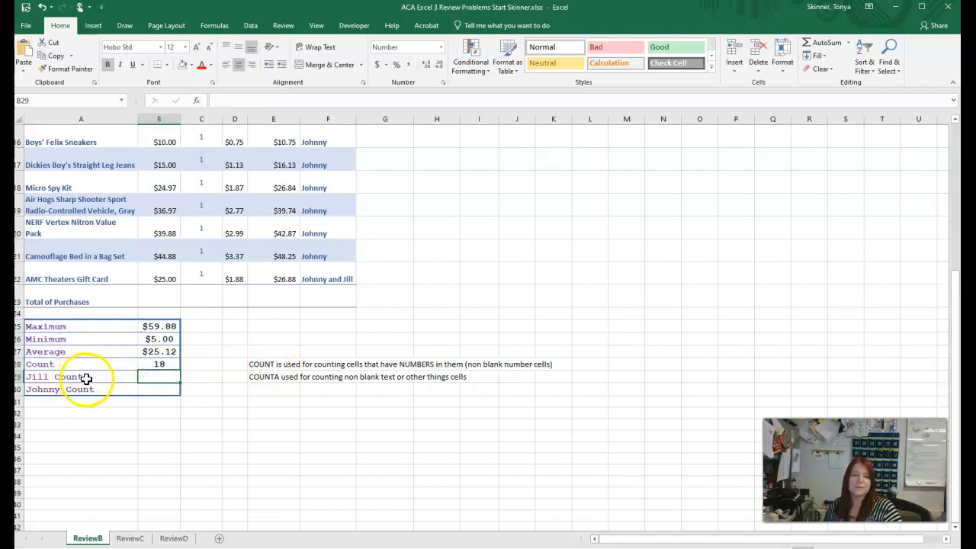
{"action": "left_click", "coordinate": [152, 391]}
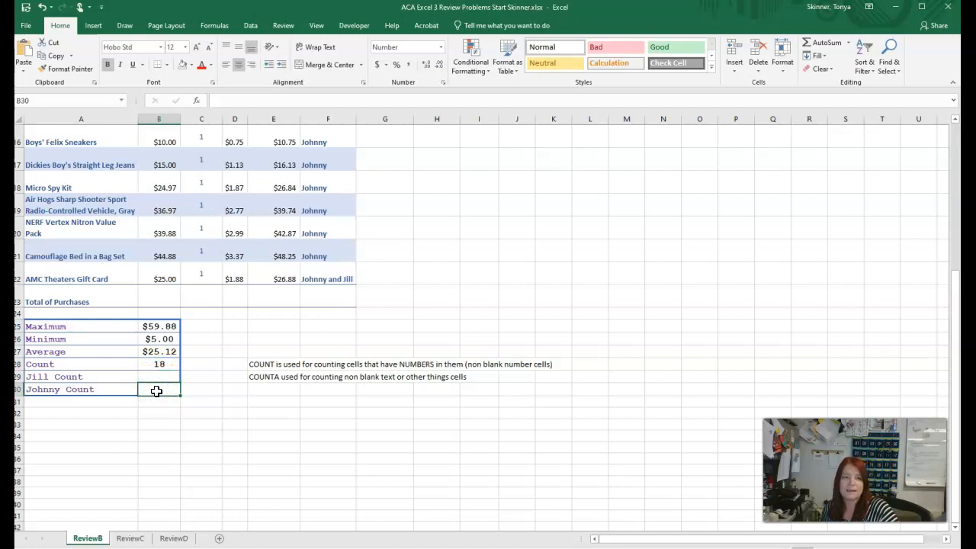
{"action": "left_click", "coordinate": [157, 376]}
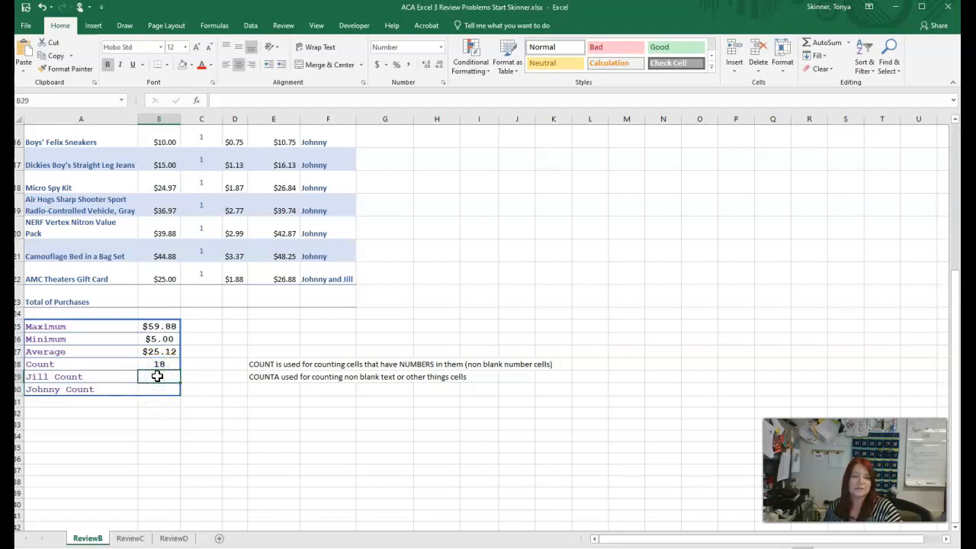
{"action": "left_click", "coordinate": [198, 101]}
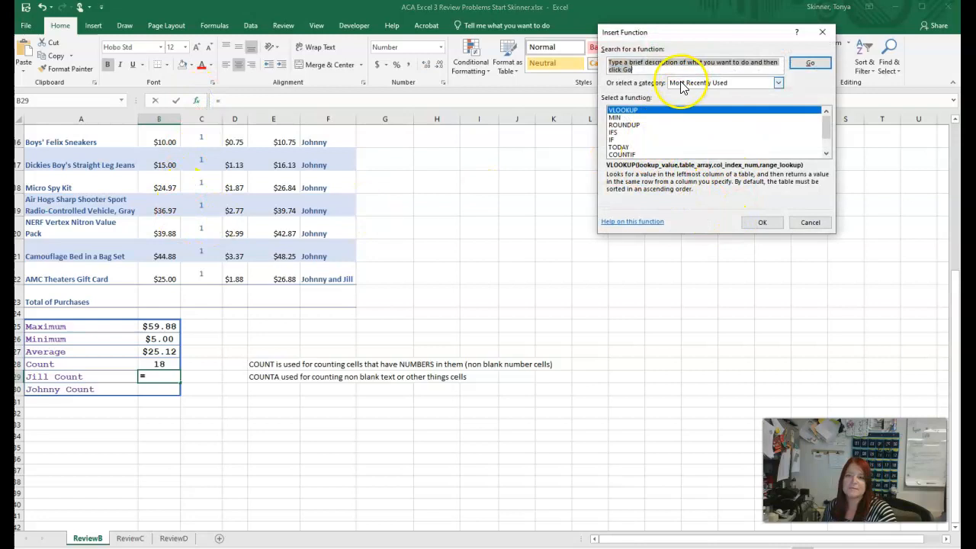
{"action": "double_click", "coordinate": [630, 155]}
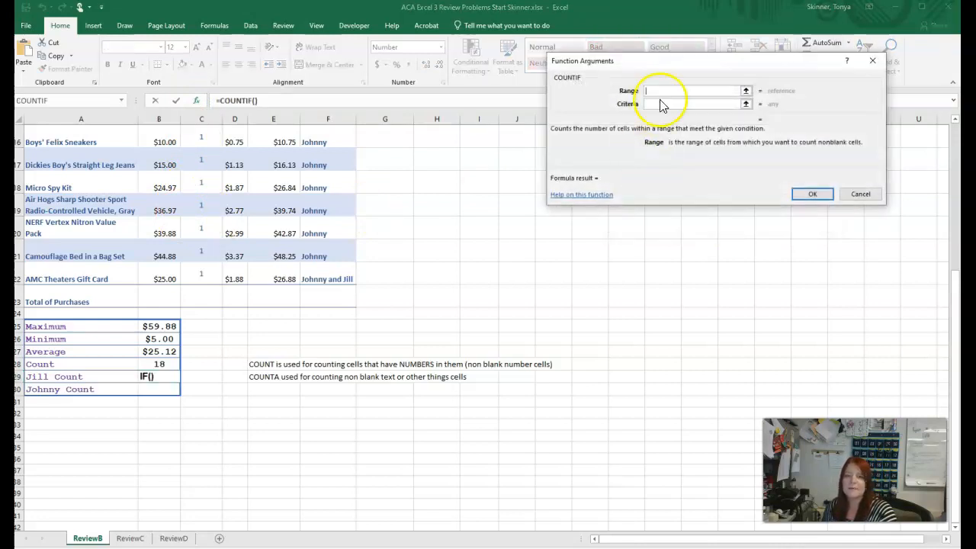
{"action": "left_click_drag", "start_coordinate": [660, 59], "coordinate": [504, 161]}
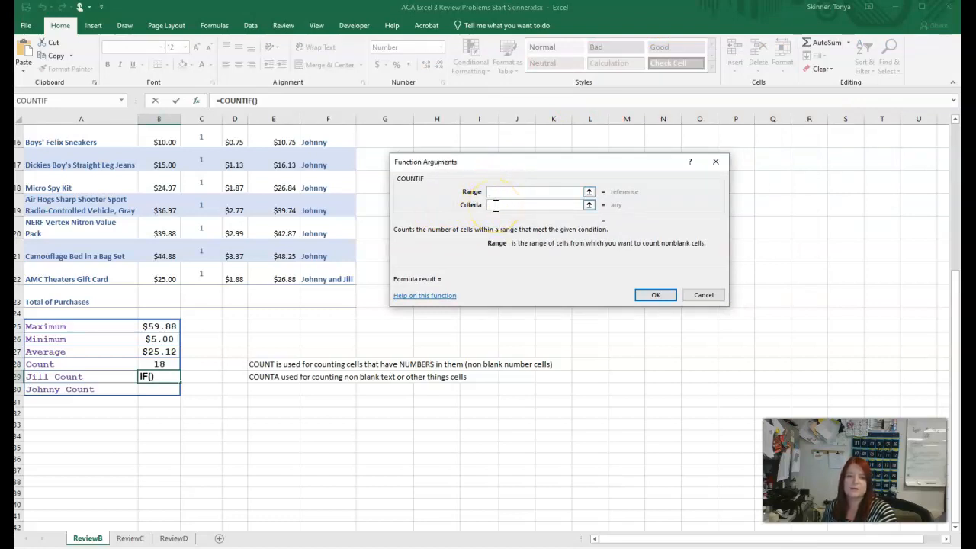
{"action": "scroll", "coordinate": [374, 259], "scroll_direction": "up", "scroll_amount": 5}
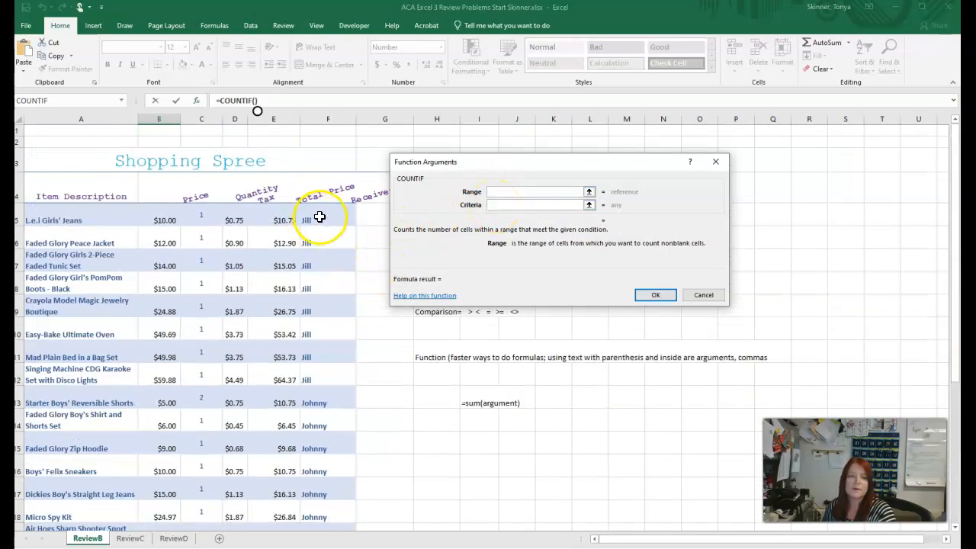
{"action": "left_click_drag", "start_coordinate": [319, 217], "coordinate": [317, 340]}
{"action": "mouse_move", "coordinate": [322, 503]}
{"action": "left_mouse_down"}
{"action": "mouse_move", "coordinate": [328, 532]}
{"action": "mouse_move", "coordinate": [332, 500]}
{"action": "left_mouse_up"}
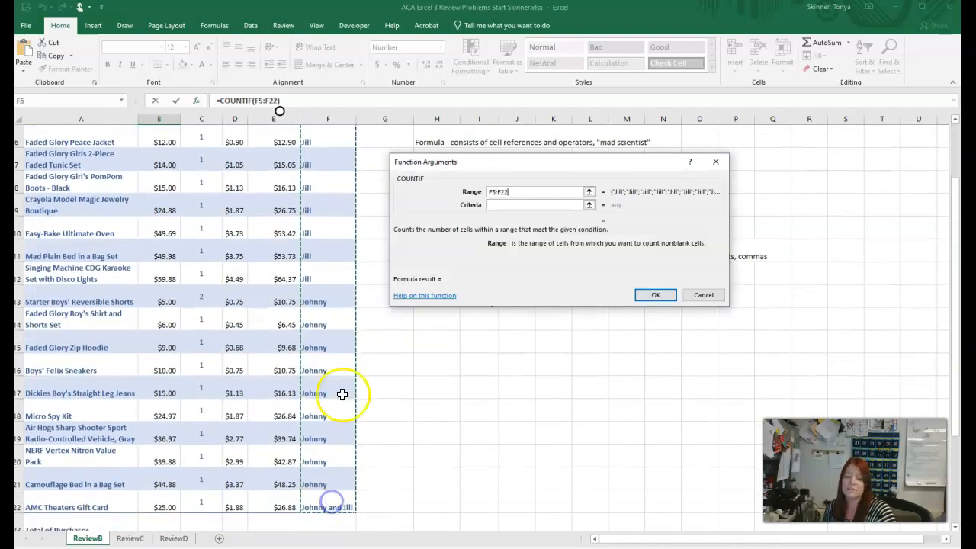
{"action": "left_click", "coordinate": [521, 205]}
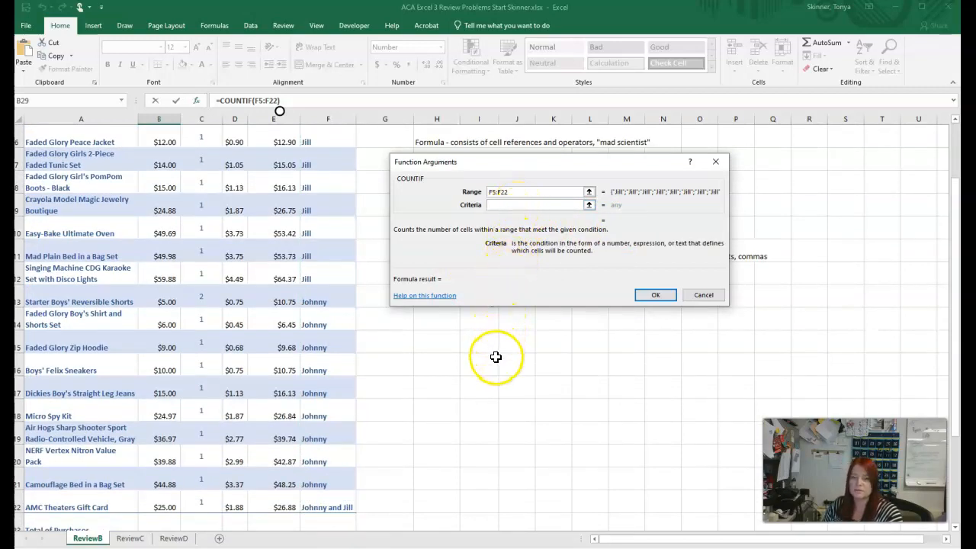
{"action": "type", "text": "Jill"}
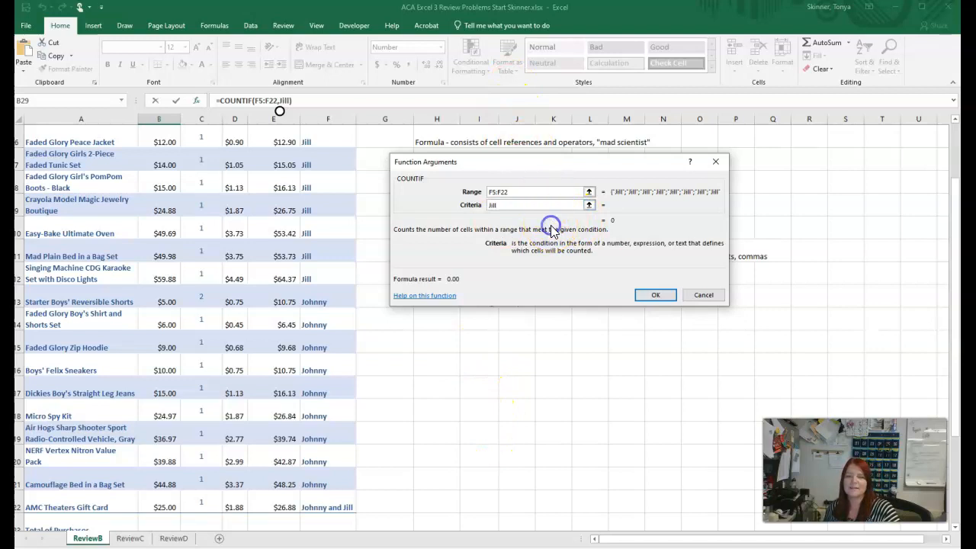
{"action": "left_click", "coordinate": [665, 294]}
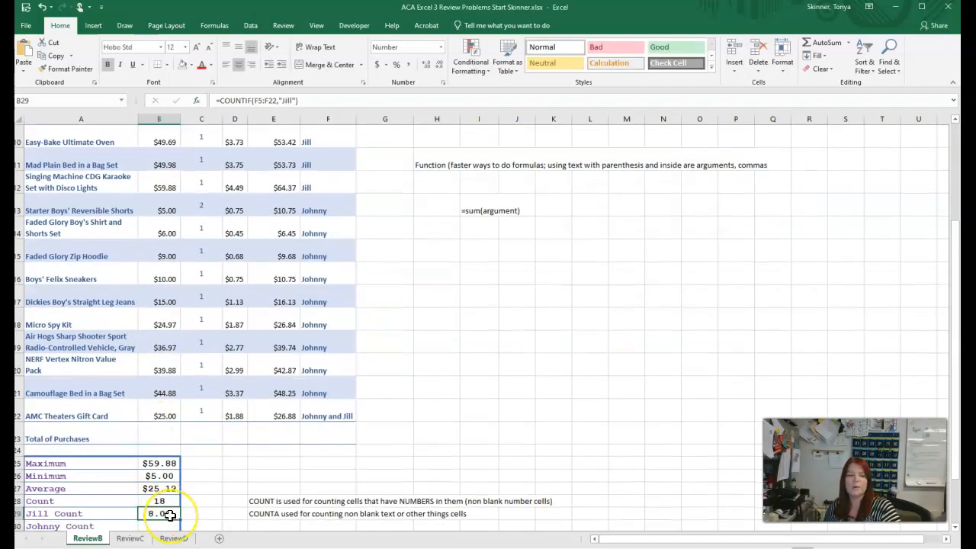
Reduce the COUNTIF result in B29 to zero decimal places.
{"action": "scroll", "coordinate": [170, 462], "scroll_direction": "down", "scroll_amount": 2}
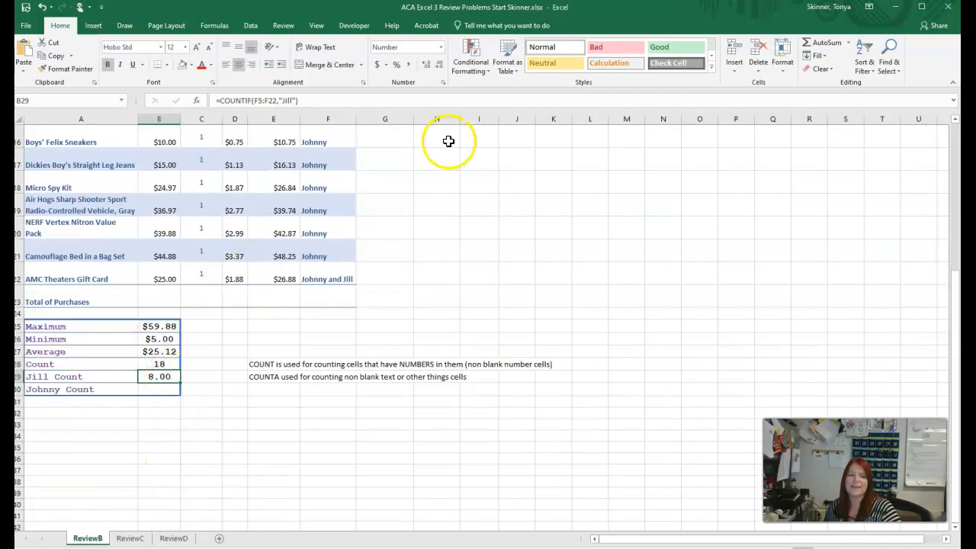
{"action": "left_click", "coordinate": [440, 66]}
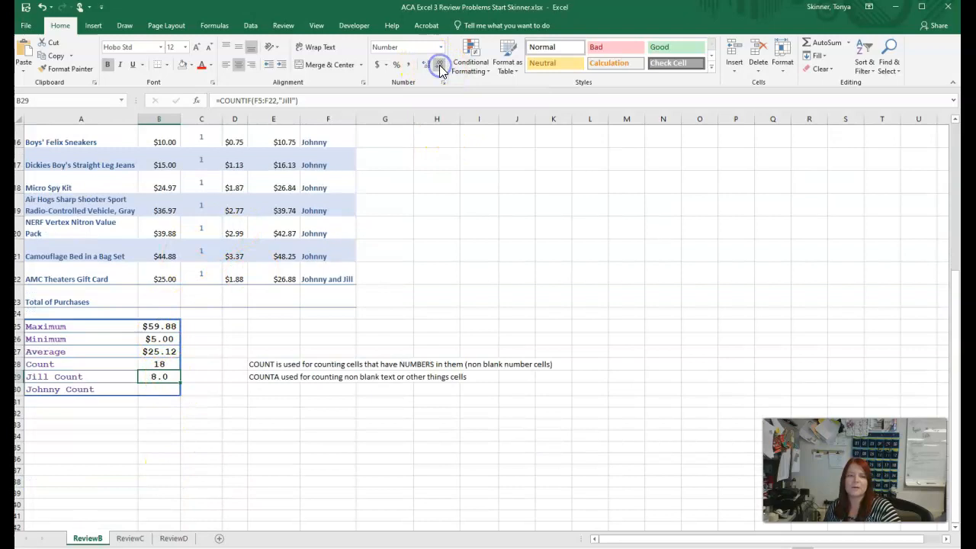
{"action": "left_click", "coordinate": [160, 389]}
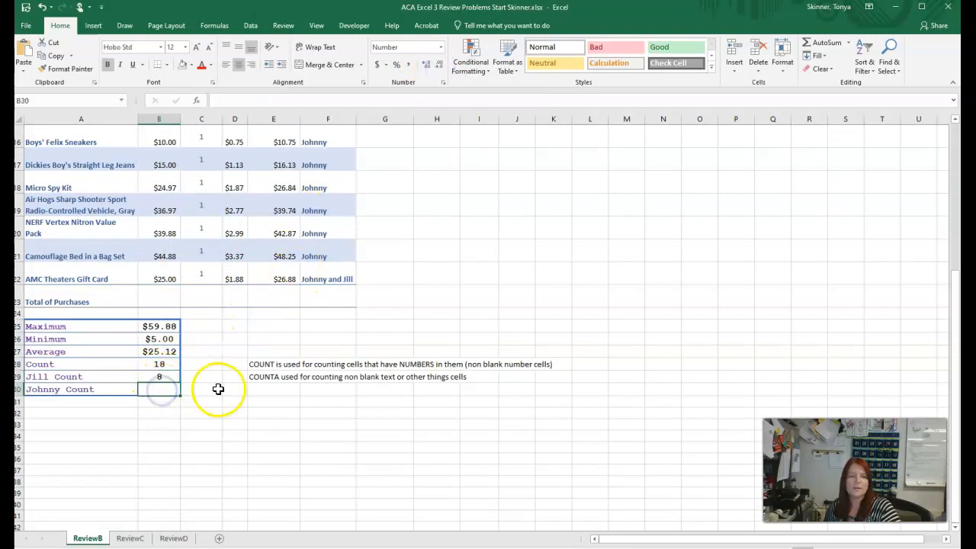
Make the COUNTIF range in B29 absolute as $F$5:$F$22.
{"action": "left_click", "coordinate": [166, 379]}
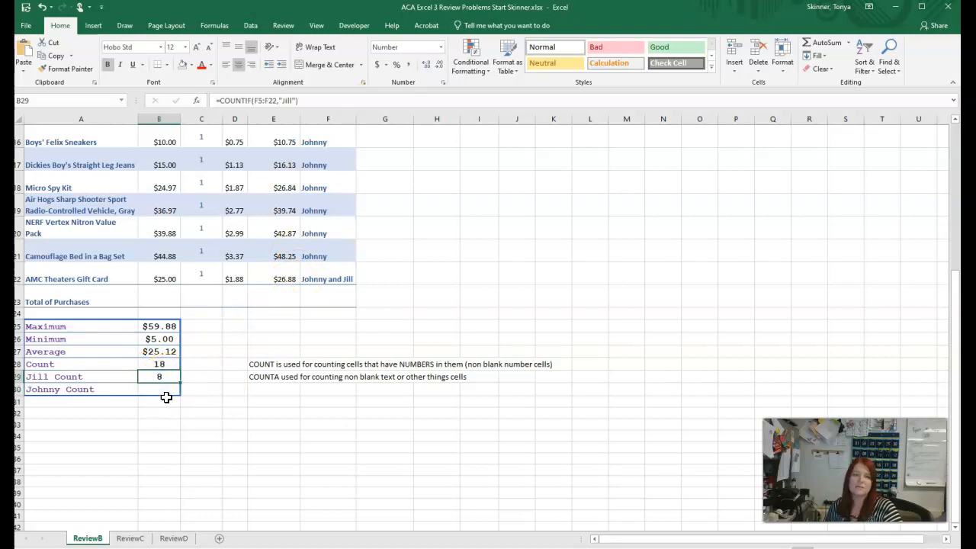
{"action": "left_click", "coordinate": [263, 100]}
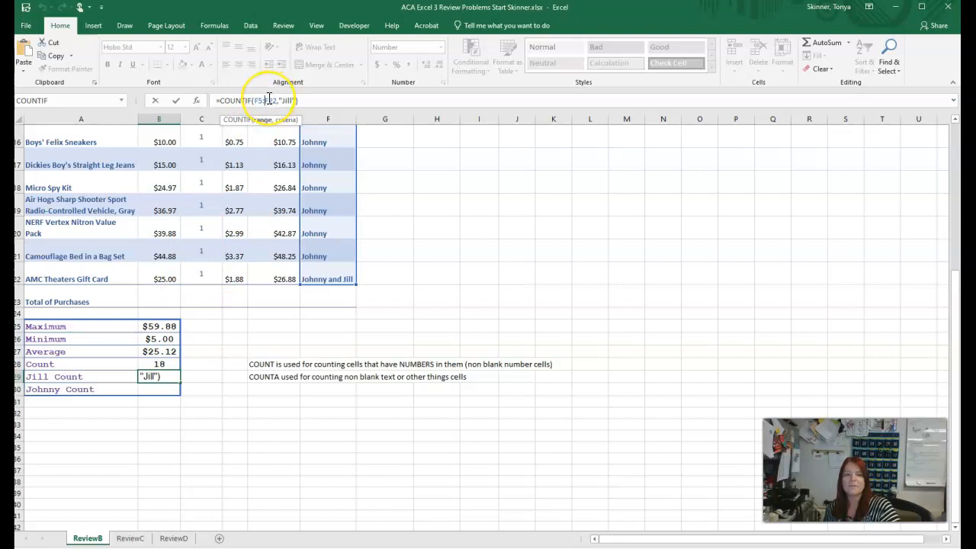
{"action": "left_click", "coordinate": [258, 101]}
{"action": "key", "text": "F4"}
{"action": "left_click", "coordinate": [279, 101]}
{"action": "key", "text": "F4"}
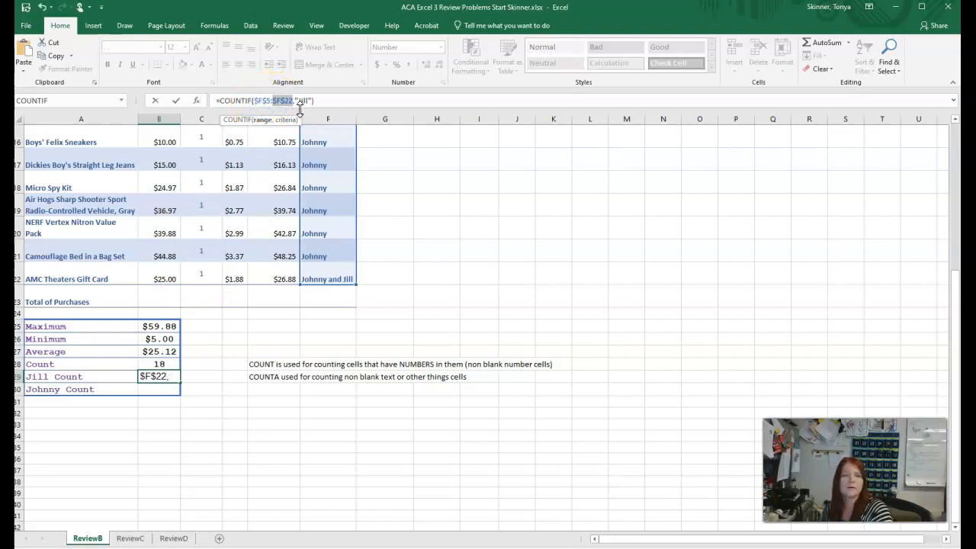
{"action": "key", "text": "Return"}
Fill the COUNTIF formula from B29 down to B30.
{"action": "left_click", "coordinate": [165, 379]}
{"action": "left_click_drag", "start_coordinate": [179, 386], "coordinate": [180, 395]}
{"action": "left_click", "coordinate": [174, 381]}
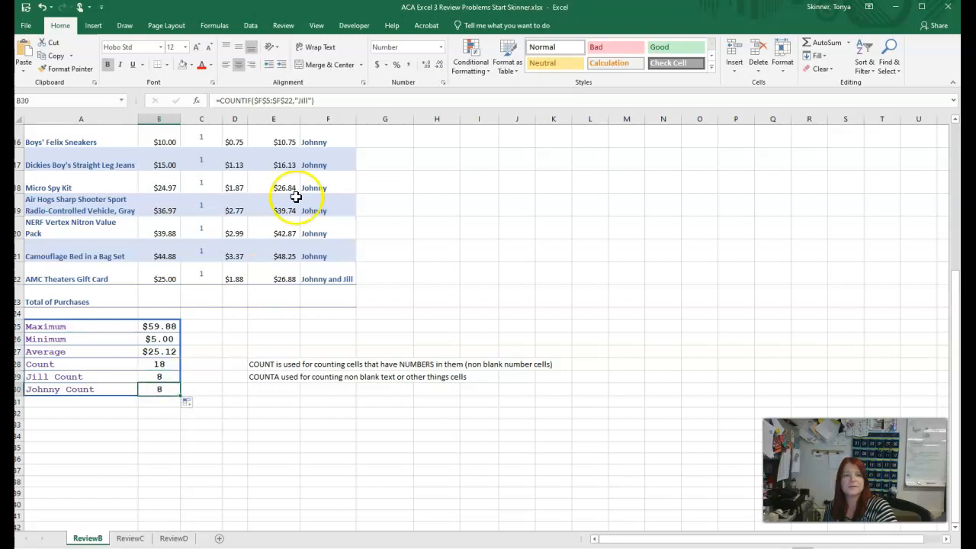
Replace the COUNTIF criteria in B30 with the receiver's name from the A30 label.
{"action": "double_click", "coordinate": [306, 100]}
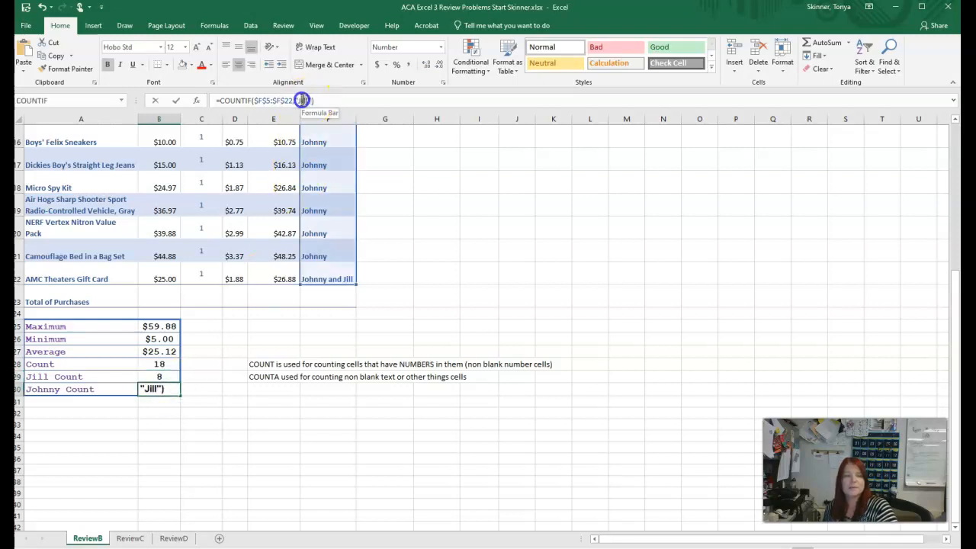
{"action": "type", "text": "Johnn"}
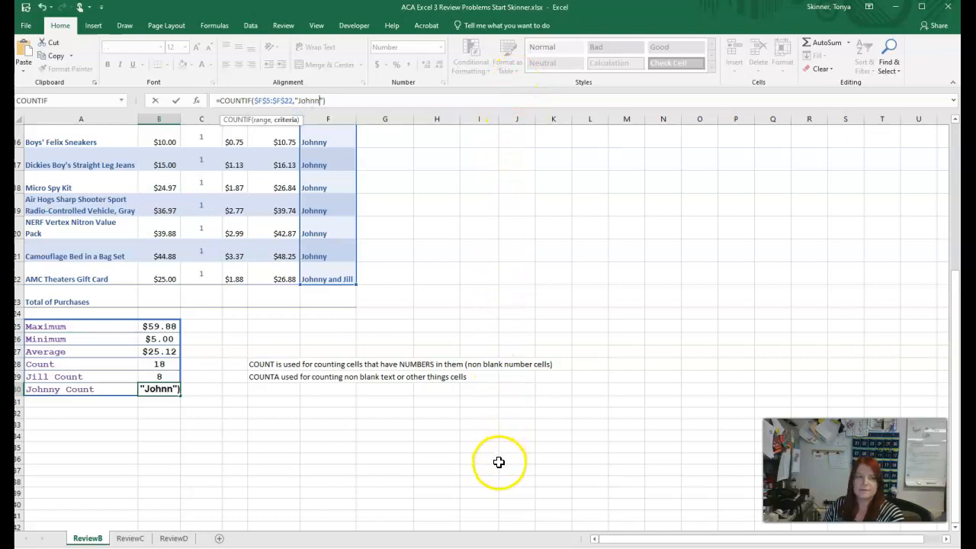
{"action": "type", "text": "y"}
{"action": "key", "text": "Return"}
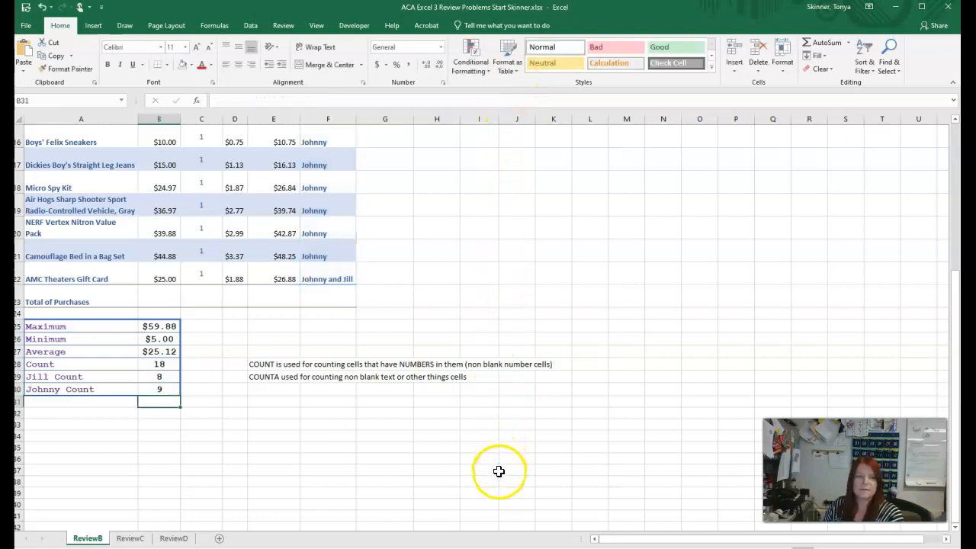
Add asterisk wildcards before and after the receiver's name in the COUNTIF criteria in B29.
{"action": "left_click", "coordinate": [162, 388]}
{"action": "left_click", "coordinate": [162, 377]}
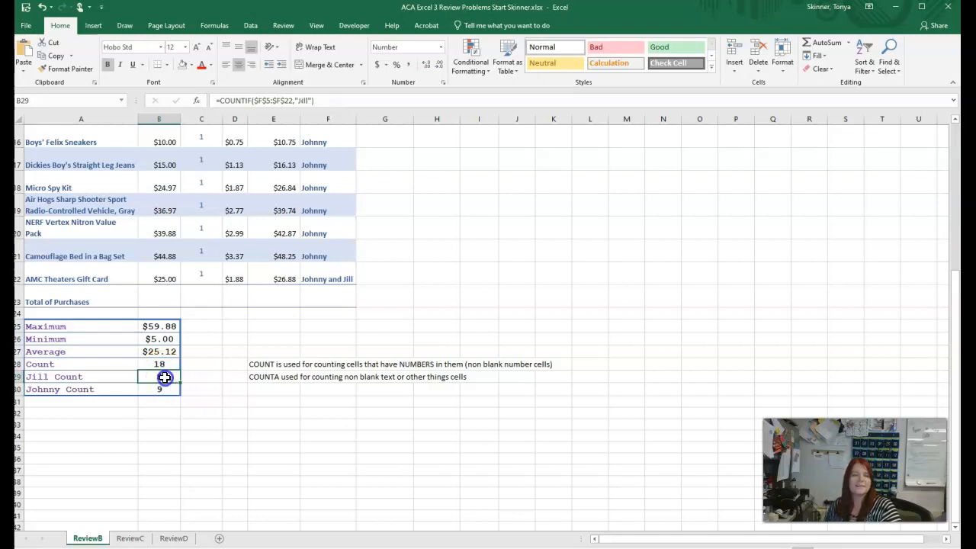
{"action": "double_click", "coordinate": [165, 377]}
{"action": "left_click", "coordinate": [298, 101]}
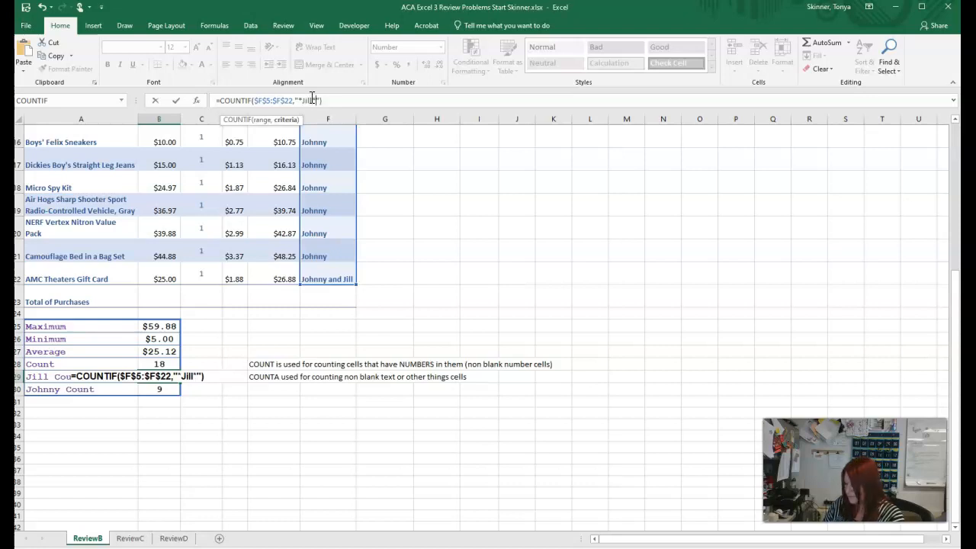
{"action": "key", "text": "Return"}
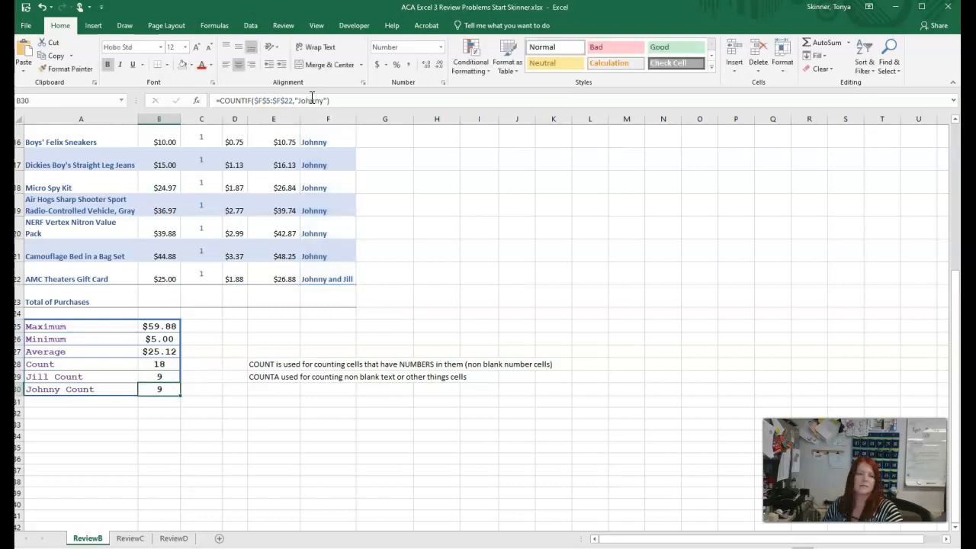
Enclose the receiver's name in the COUNTIF criteria in B30 with asterisk wildcards on both sides.
{"action": "left_click", "coordinate": [160, 390]}
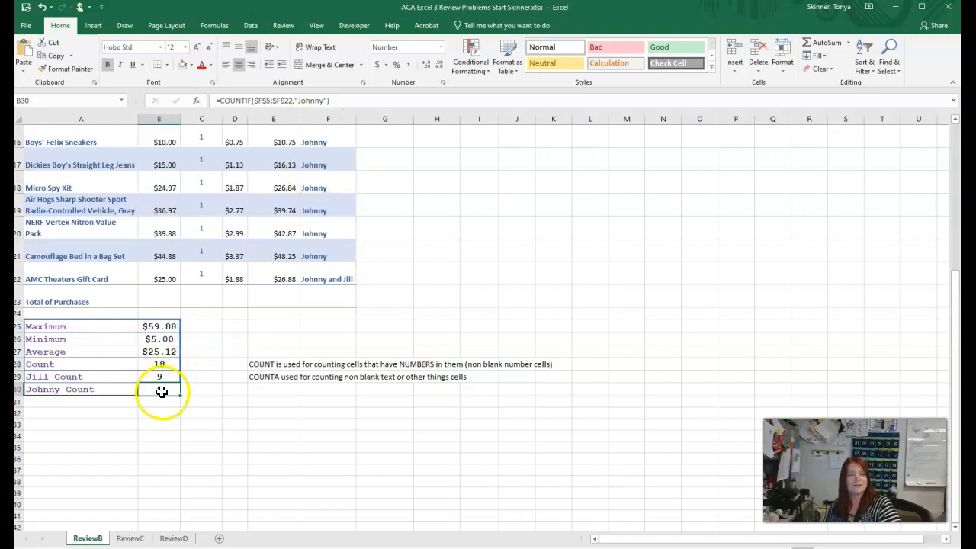
{"action": "left_click", "coordinate": [299, 100]}
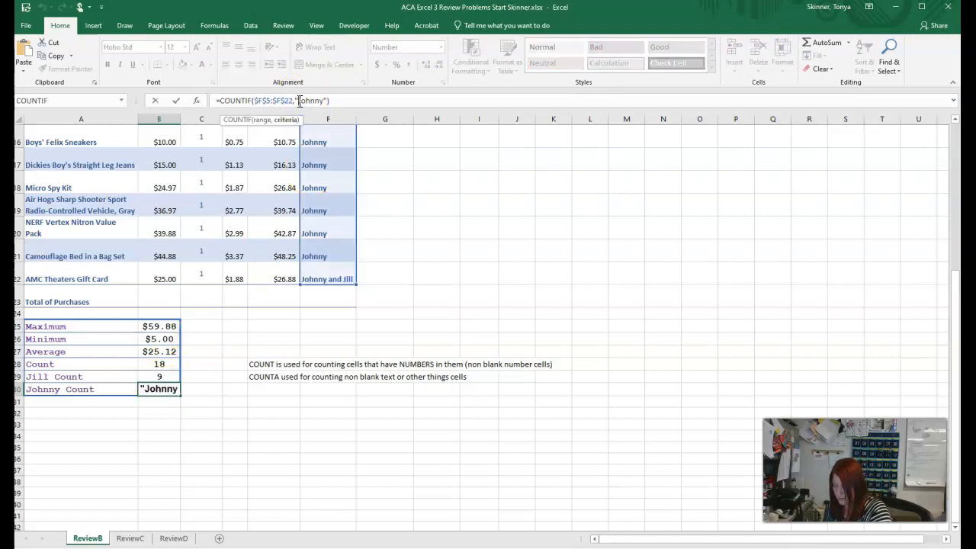
{"action": "type", "text": "*"}
{"action": "left_click", "coordinate": [326, 100]}
{"action": "type", "text": "*"}
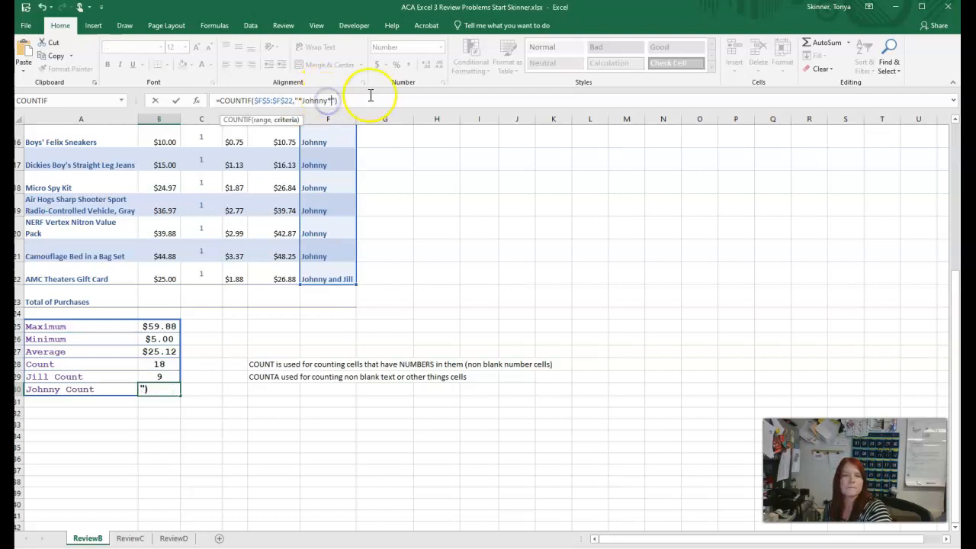
{"action": "key", "text": "Return"}
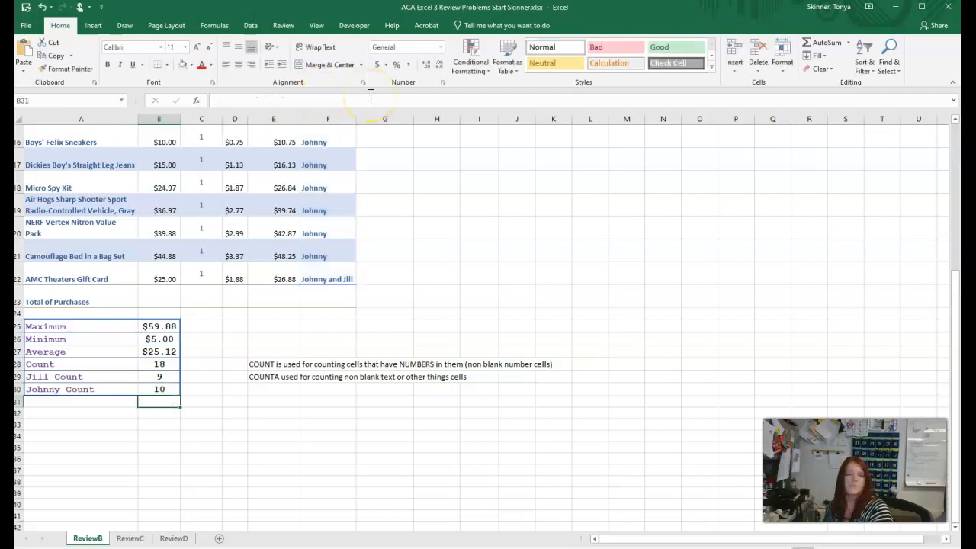
Review the shared receiver entry in F22 and the notes and summaries on the Shopping Spree worksheet.
{"action": "left_click", "coordinate": [333, 274]}
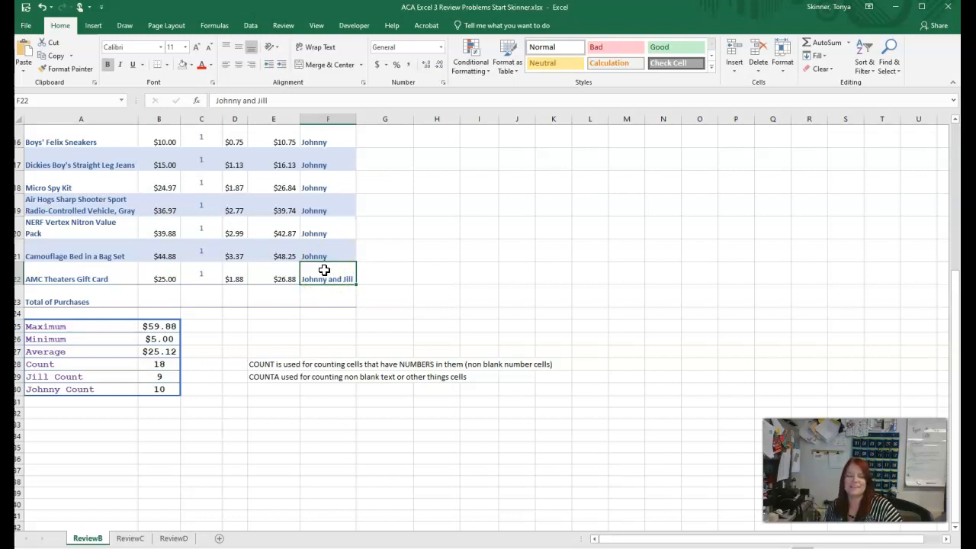
{"action": "scroll", "coordinate": [329, 338], "scroll_direction": "up", "scroll_amount": 5}
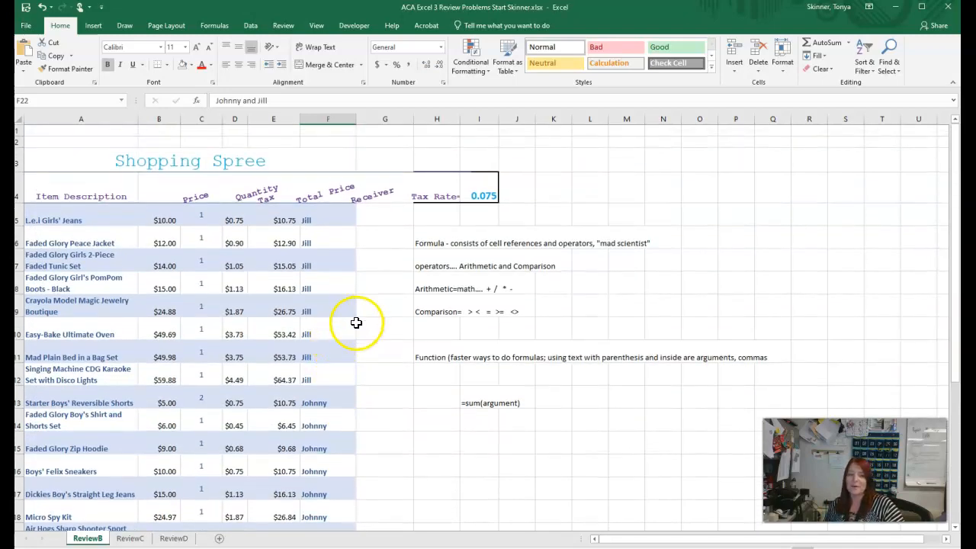
{"action": "scroll", "coordinate": [504, 216], "scroll_direction": "down", "scroll_amount": 1}
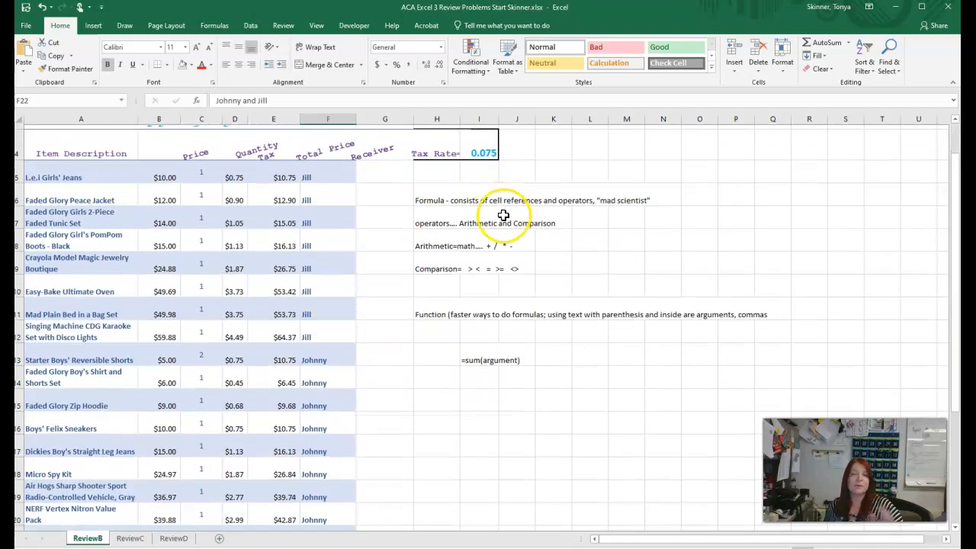
{"action": "scroll", "coordinate": [524, 266], "scroll_direction": "down", "scroll_amount": 4}
{"action": "scroll", "coordinate": [531, 265], "scroll_direction": "up", "scroll_amount": 1}
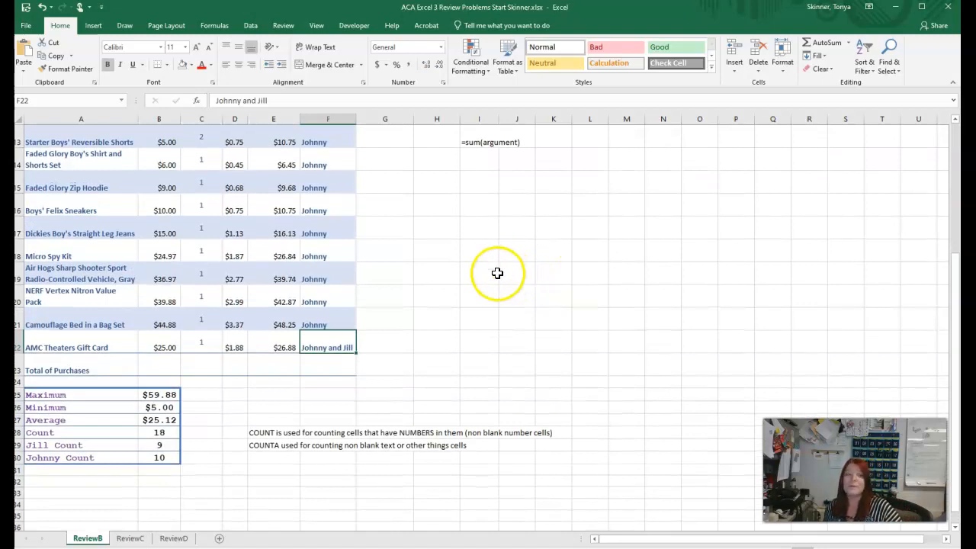
Switch to the ReviewC worksheet, look over its exercises and examine the Average GPA and Financial Reward formulas in E23 and F23.
{"action": "left_click", "coordinate": [129, 539]}
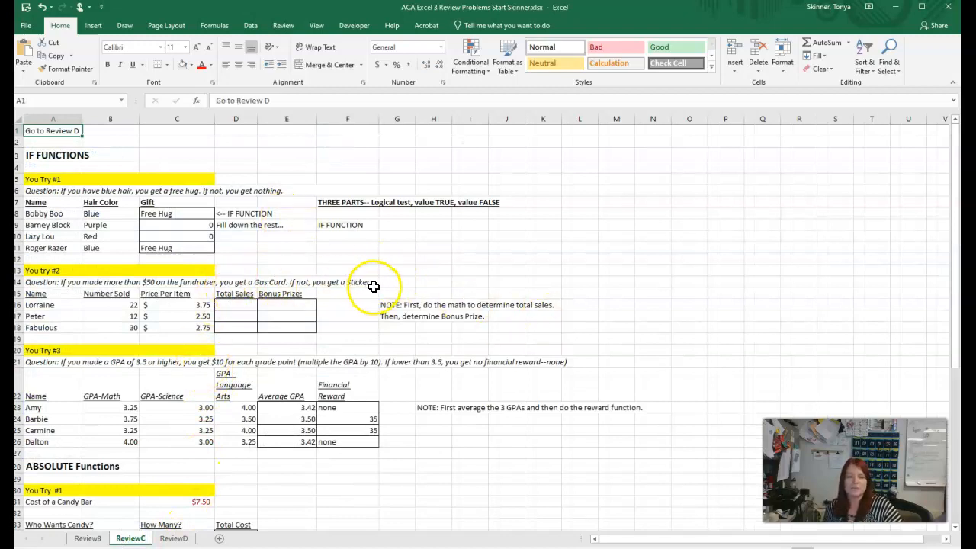
{"action": "scroll", "coordinate": [364, 373], "scroll_direction": "down", "scroll_amount": 3}
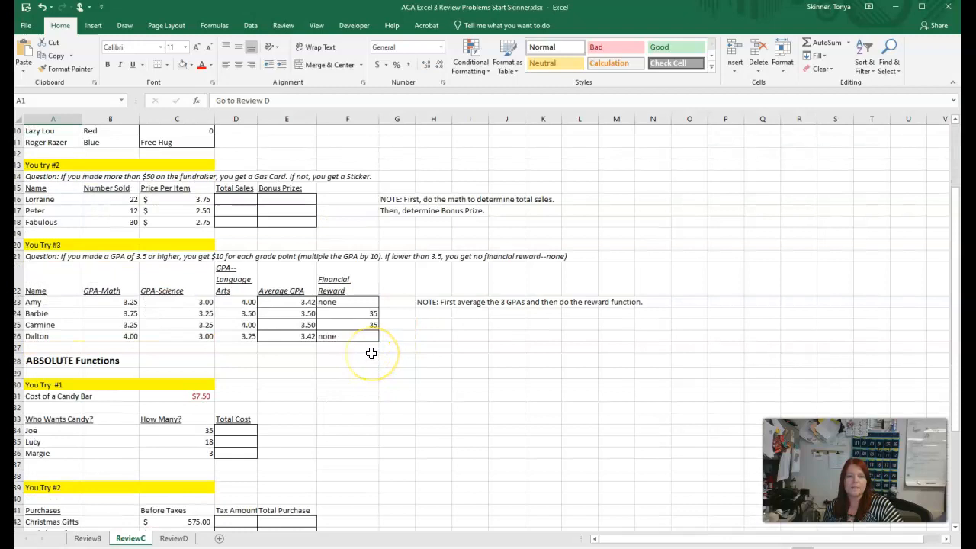
{"action": "scroll", "coordinate": [371, 353], "scroll_direction": "down", "scroll_amount": 4}
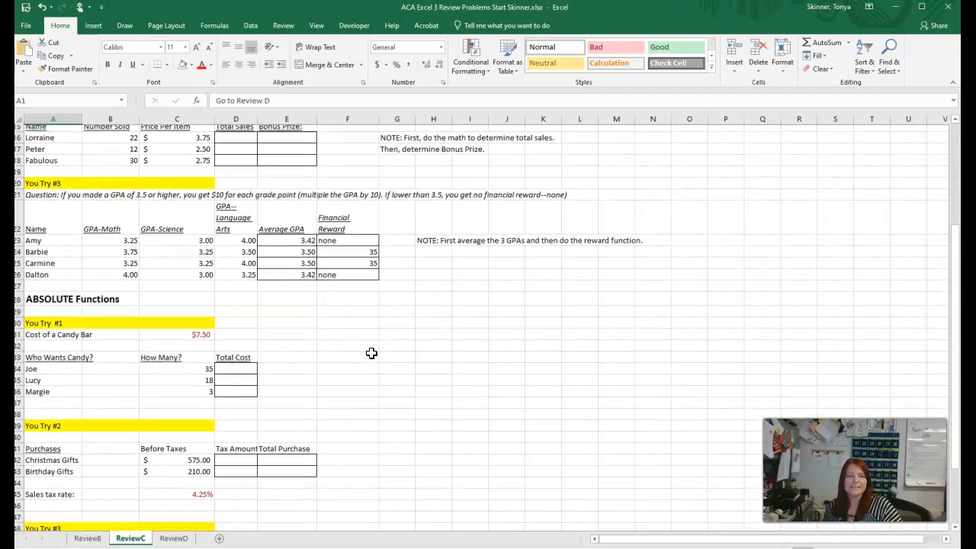
{"action": "scroll", "coordinate": [374, 353], "scroll_direction": "down", "scroll_amount": 4}
{"action": "scroll", "coordinate": [374, 353], "scroll_direction": "up", "scroll_amount": 10}
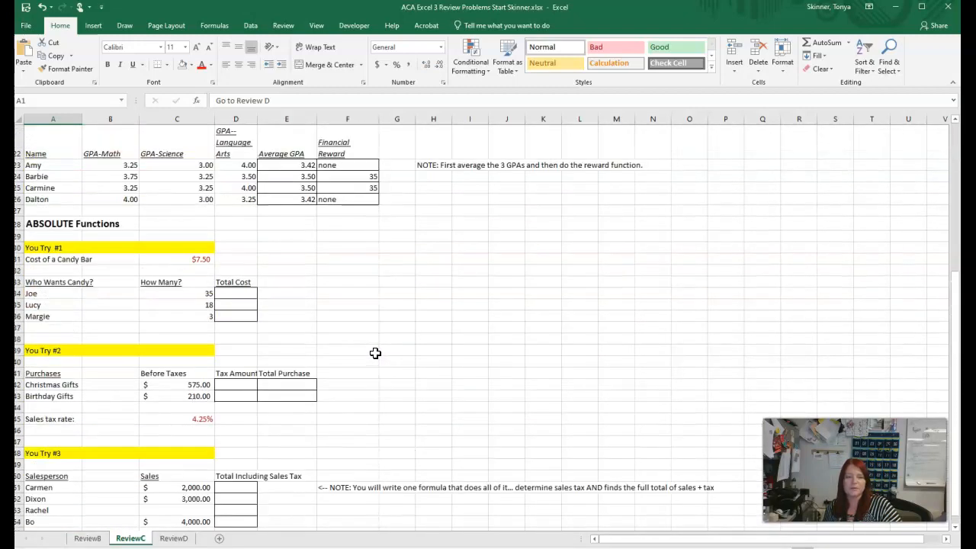
{"action": "left_click", "coordinate": [299, 379]}
{"action": "left_click", "coordinate": [297, 371]}
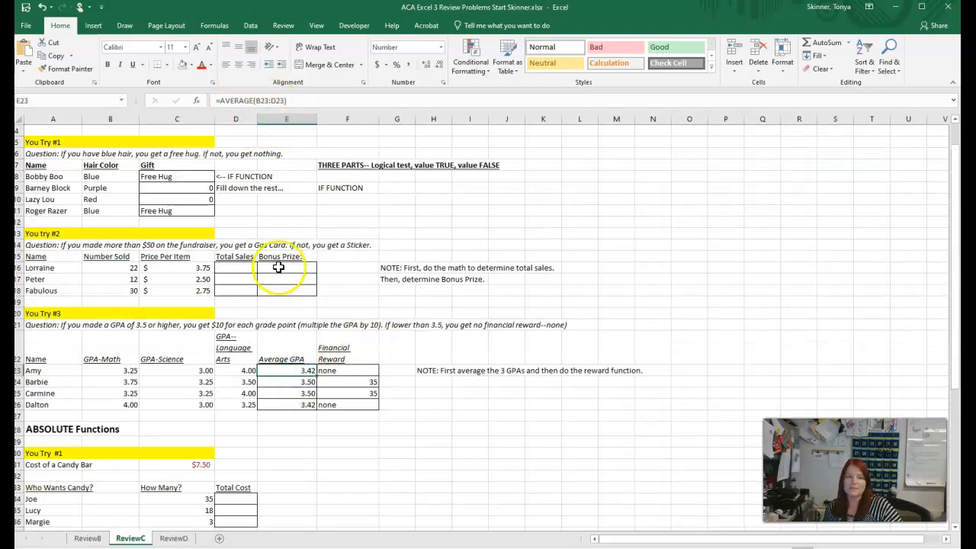
{"action": "left_click", "coordinate": [337, 371]}
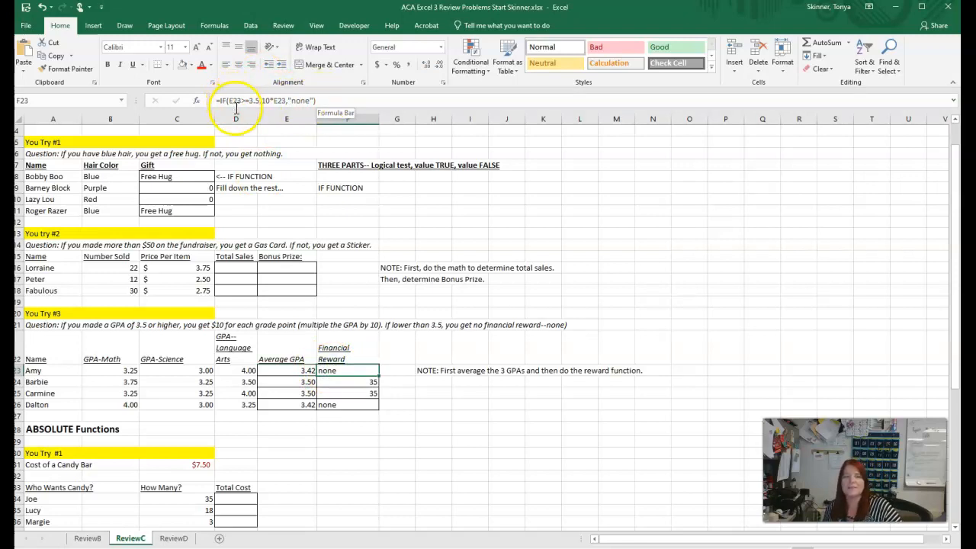
{"action": "left_click", "coordinate": [52, 372]}
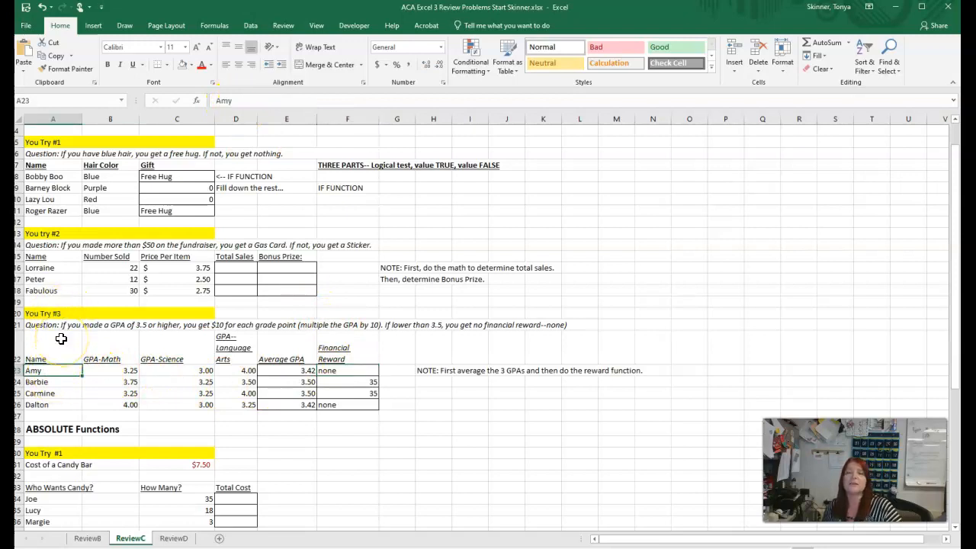
Examine the logical test, value-if-true and value-if-false arguments of the Financial Reward IF function in F23.
{"action": "left_click", "coordinate": [349, 371]}
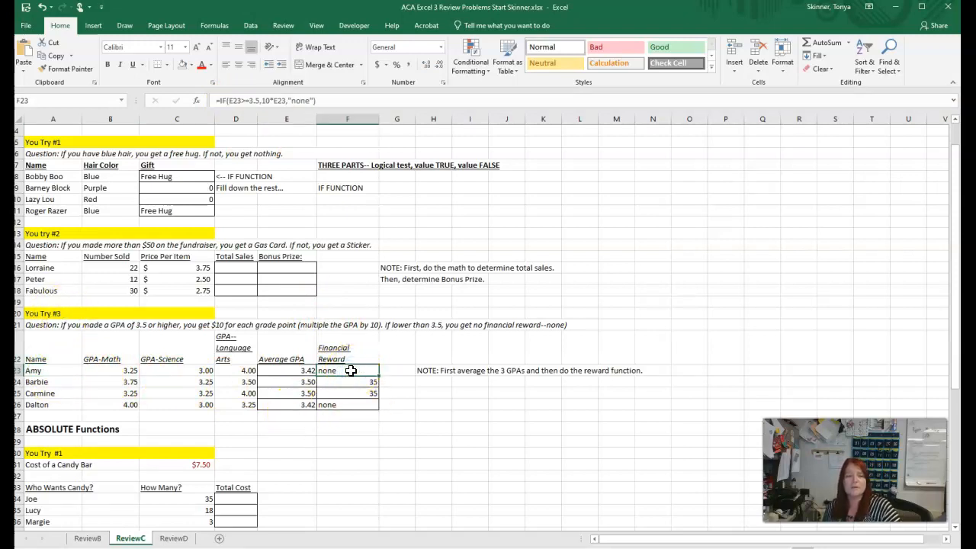
{"action": "left_click", "coordinate": [196, 100]}
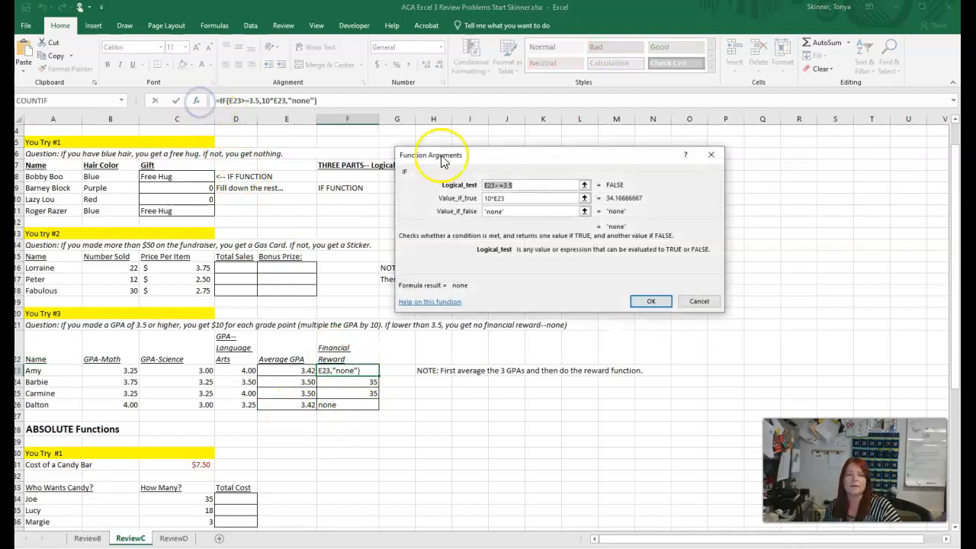
{"action": "left_click_drag", "start_coordinate": [545, 160], "coordinate": [552, 69]}
{"action": "left_click", "coordinate": [562, 101]}
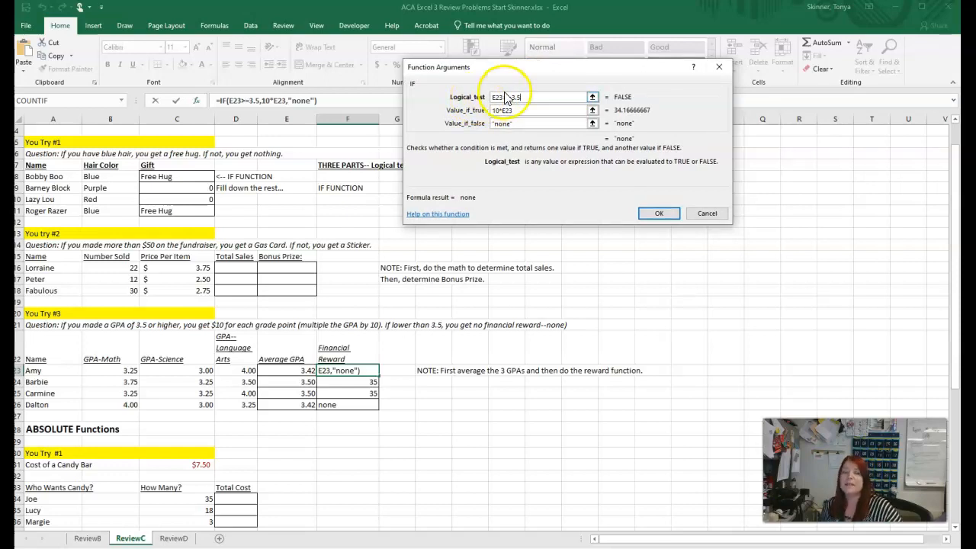
{"action": "left_click", "coordinate": [537, 98]}
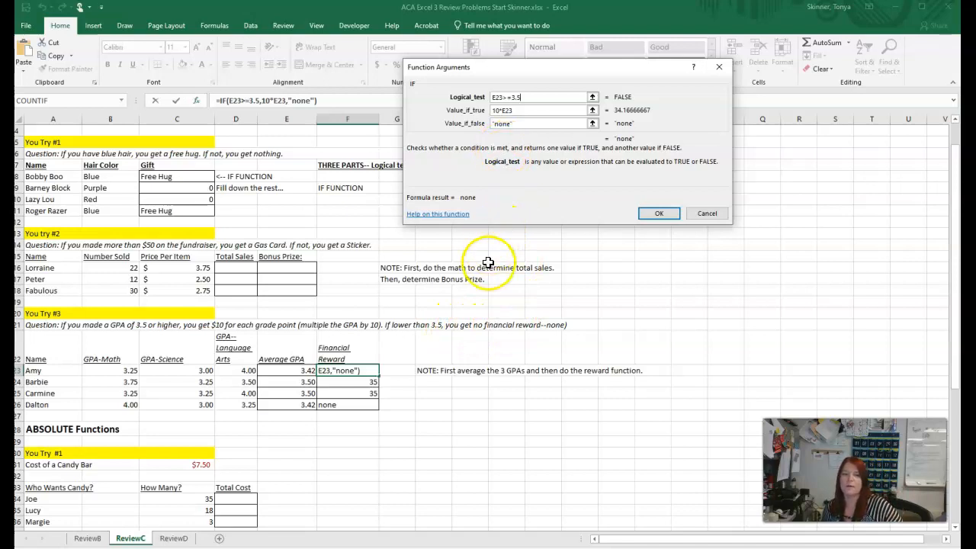
{"action": "left_click", "coordinate": [497, 98]}
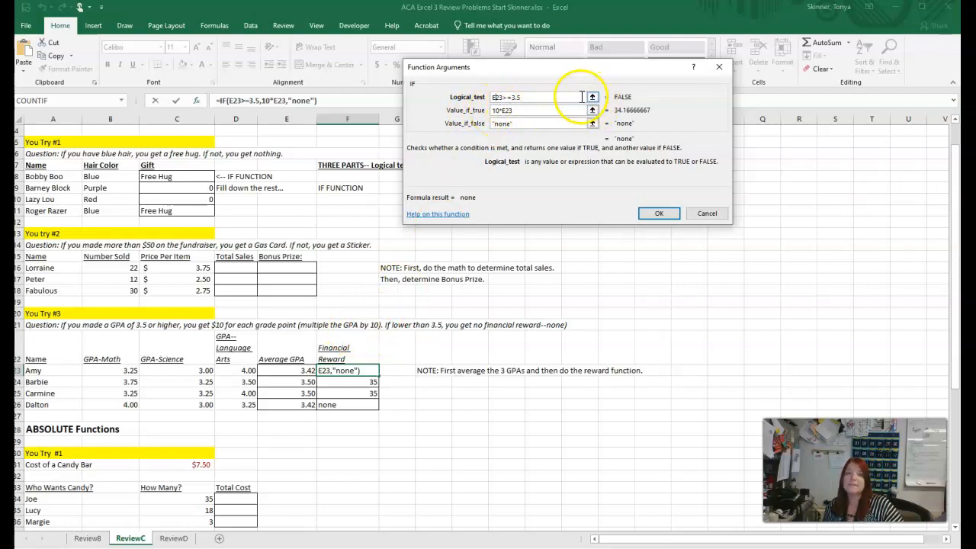
{"action": "left_click", "coordinate": [530, 124]}
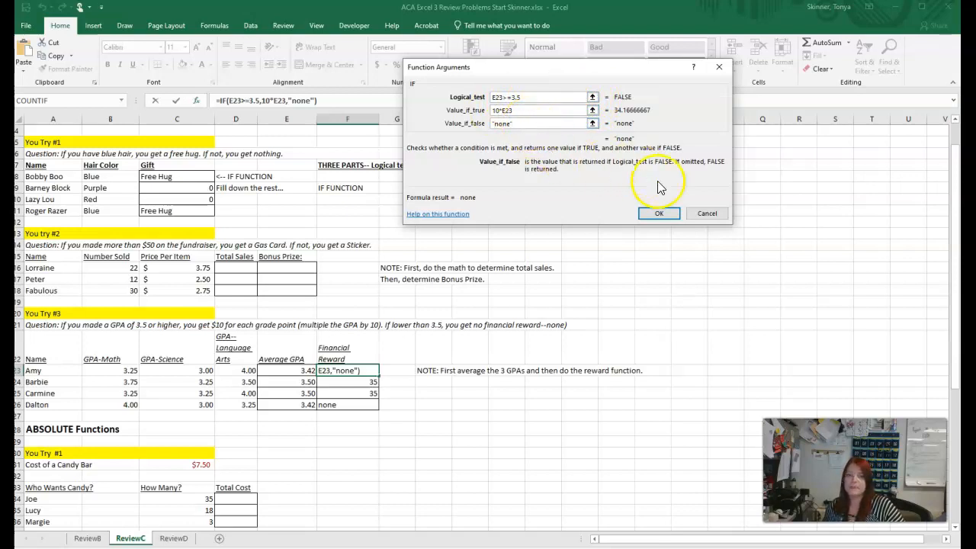
{"action": "left_click", "coordinate": [659, 213]}
Examine how the Financial Reward IF formulas in F24 and F25 refer to the average GPA in their rows.
{"action": "left_click", "coordinate": [370, 384]}
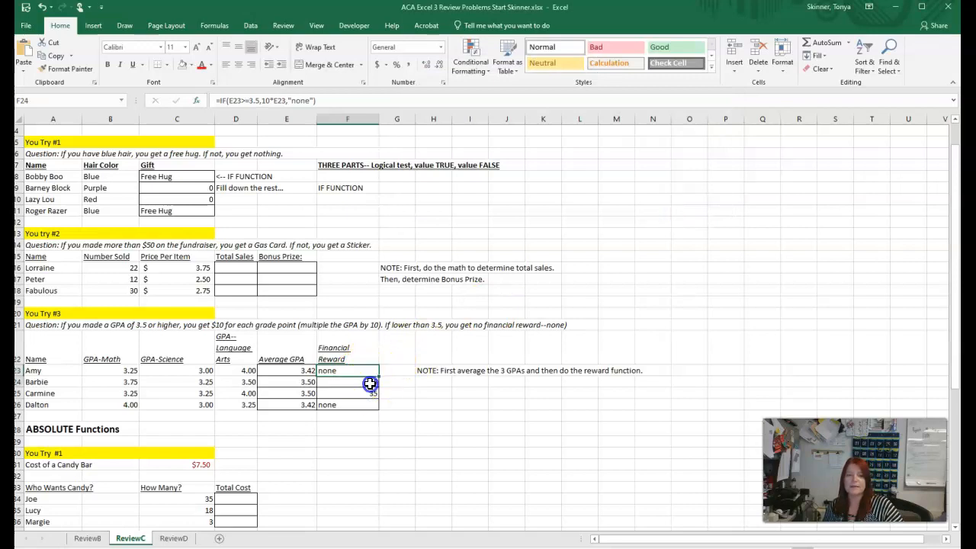
{"action": "double_click", "coordinate": [363, 384]}
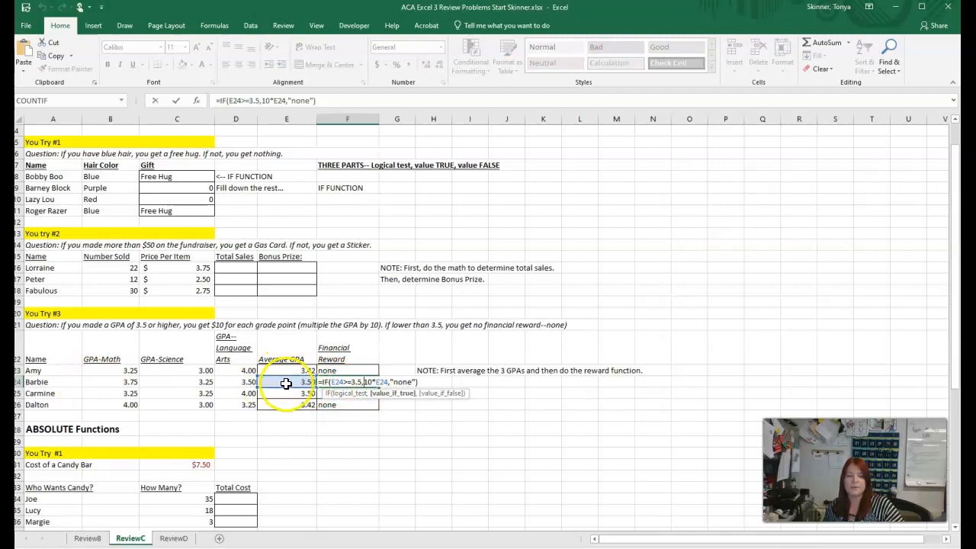
{"action": "left_click", "coordinate": [382, 394]}
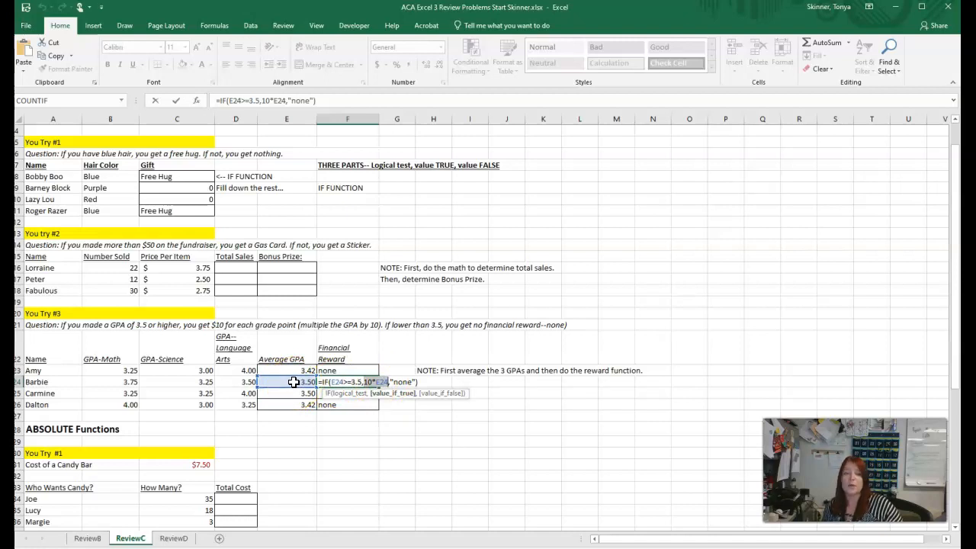
{"action": "key", "text": "Return"}
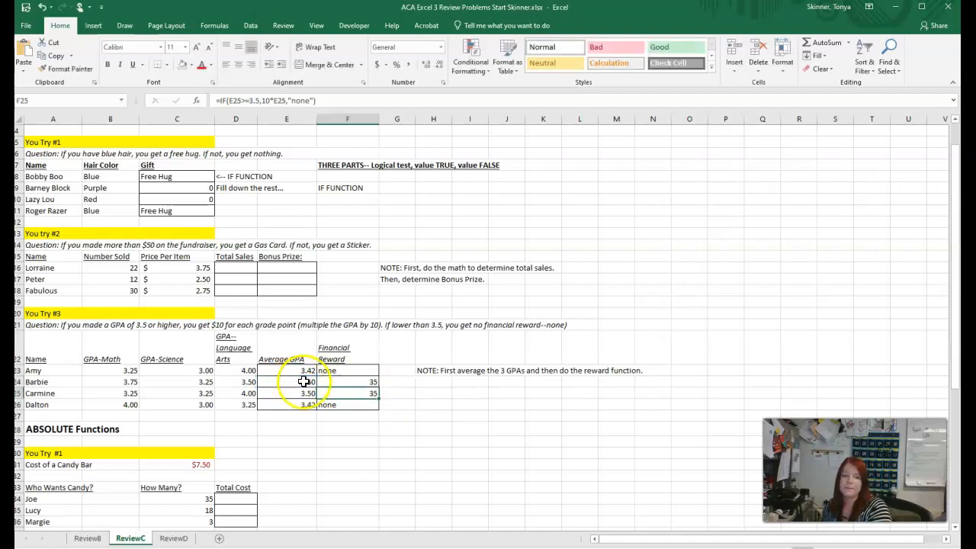
{"action": "left_click", "coordinate": [347, 383]}
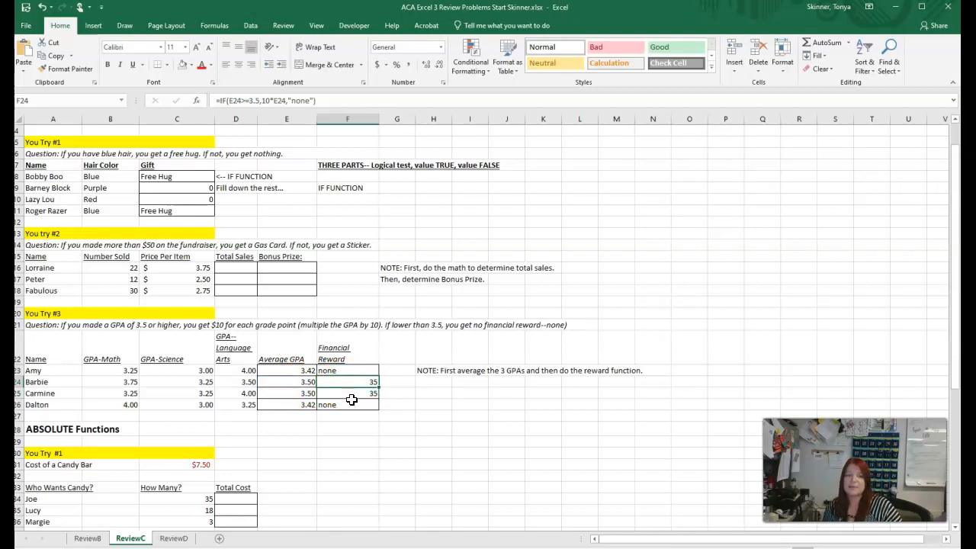
{"action": "left_click", "coordinate": [353, 396]}
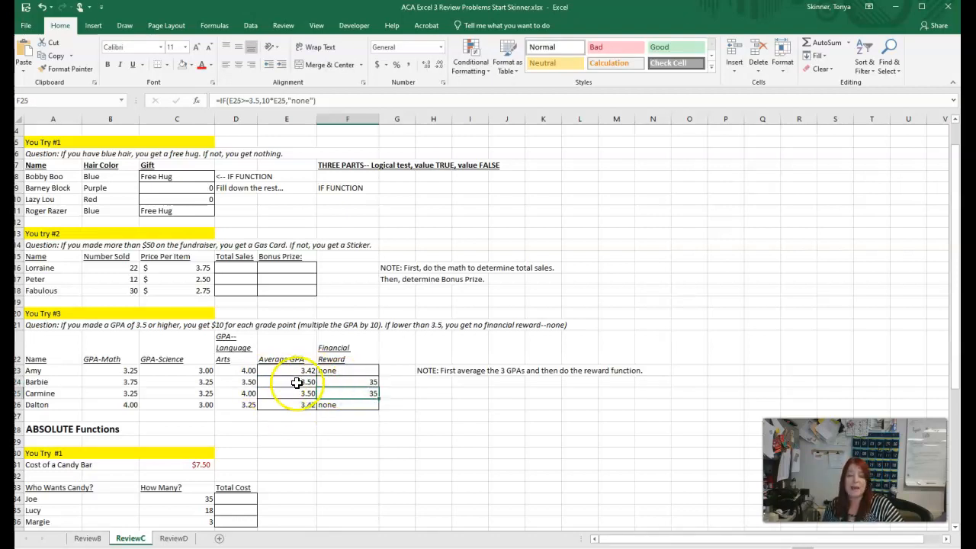
{"action": "left_click", "coordinate": [339, 379]}
Examine the IF formula in Gift cell C8 of the first IF exercise.
{"action": "left_click", "coordinate": [444, 206]}
{"action": "scroll", "coordinate": [460, 268], "scroll_direction": "up", "scroll_amount": 1}
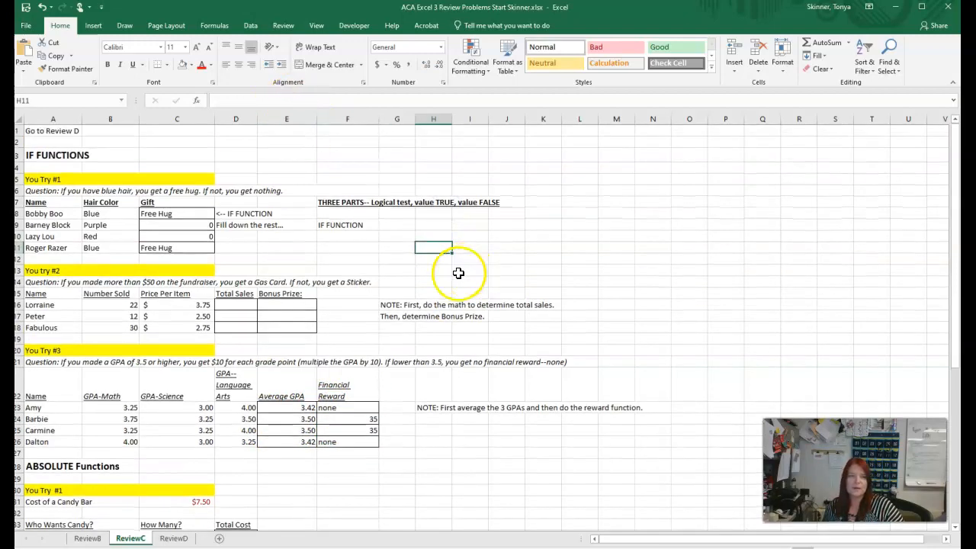
{"action": "left_click", "coordinate": [179, 213]}
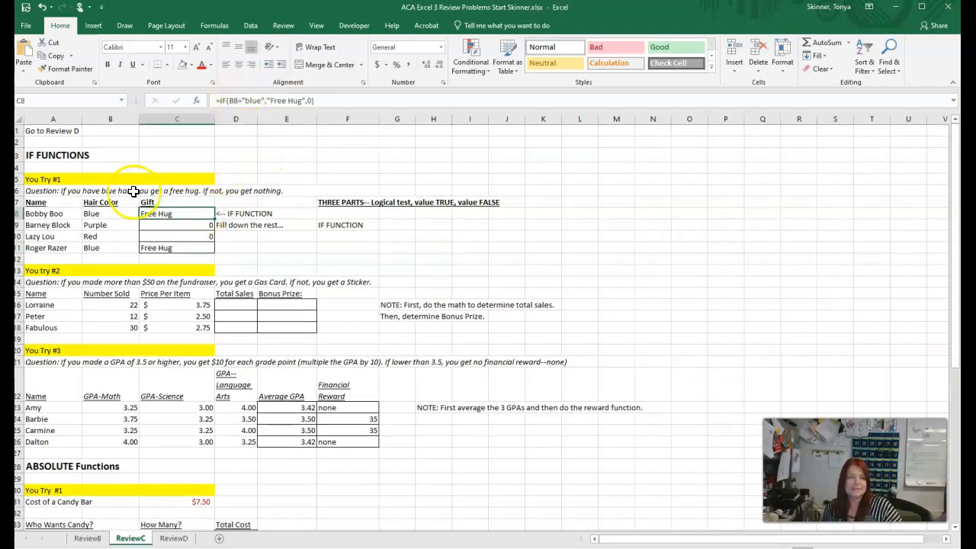
Inspect the logical test, value-if-true and value-if-false arguments of the Gift IF function in C8 against the hair color in B8.
{"action": "left_click", "coordinate": [99, 214]}
{"action": "left_click", "coordinate": [144, 218]}
{"action": "left_click", "coordinate": [264, 107]}
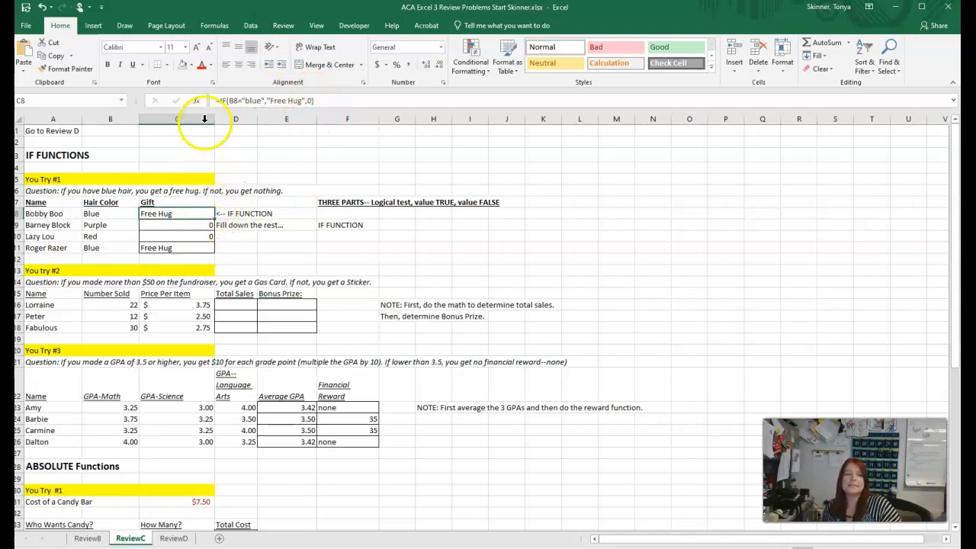
{"action": "left_click", "coordinate": [197, 100]}
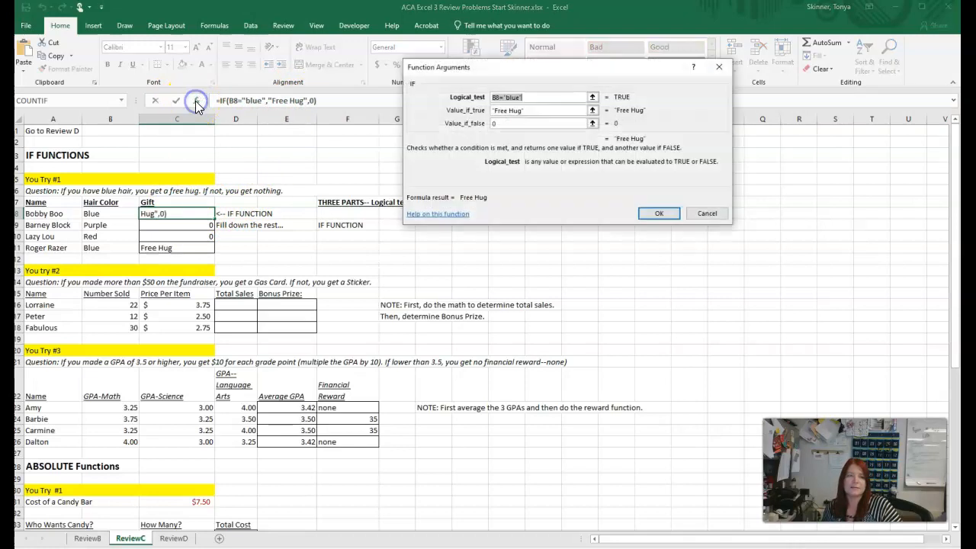
{"action": "left_click", "coordinate": [531, 123]}
{"action": "left_click", "coordinate": [656, 213]}
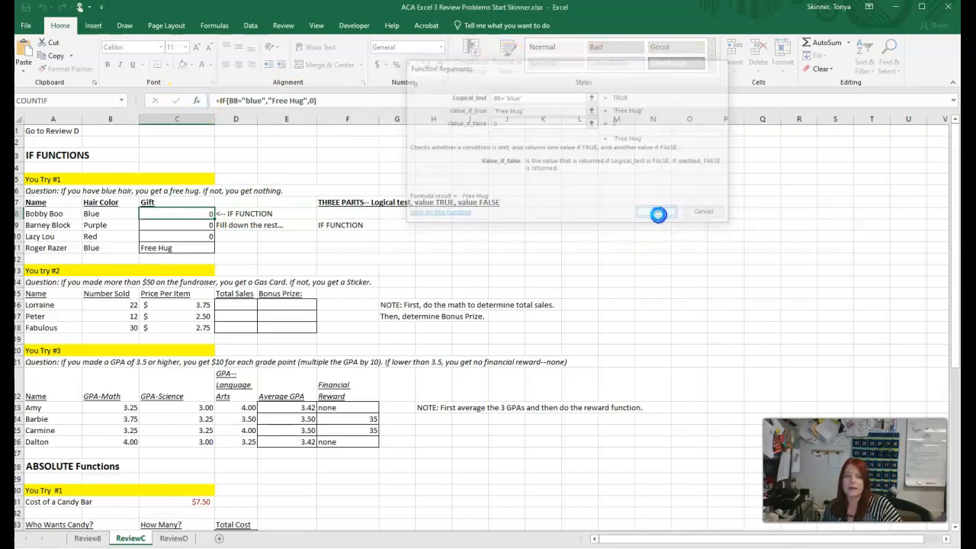
Clear the Gift cells C9:C11 and fill the IF formula from C8 down through C11.
{"action": "left_click_drag", "start_coordinate": [193, 228], "coordinate": [193, 245]}
{"action": "key", "text": "Delete"}
{"action": "left_click", "coordinate": [196, 217]}
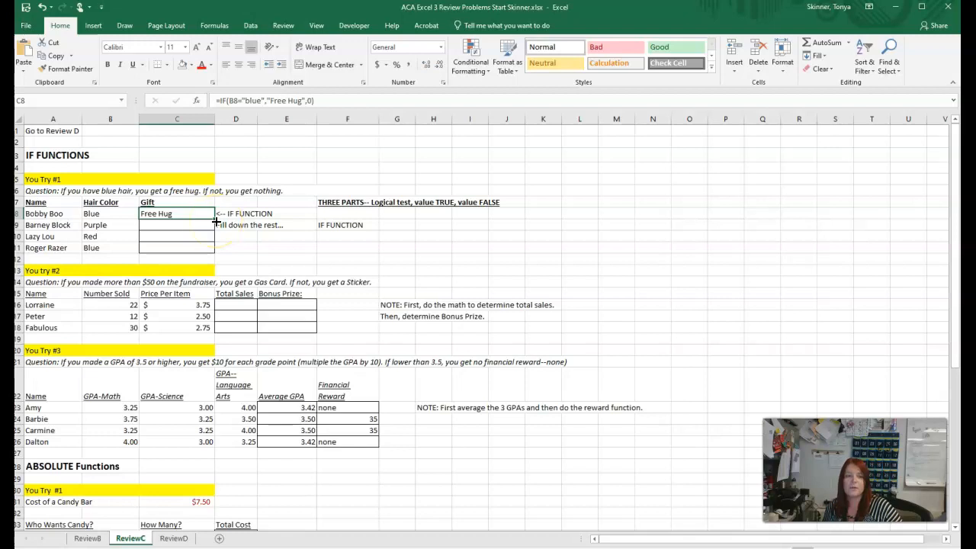
{"action": "left_click_drag", "start_coordinate": [216, 220], "coordinate": [211, 252]}
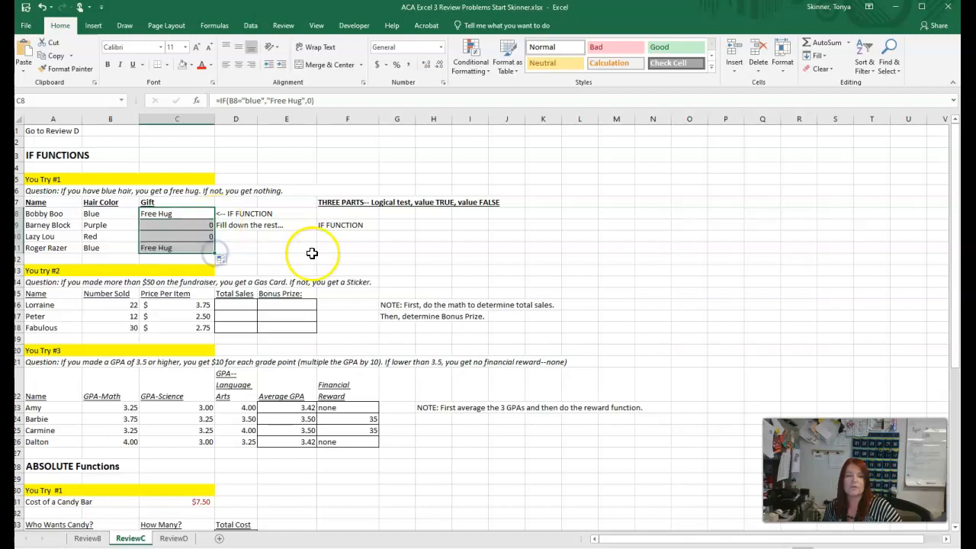
{"action": "left_click", "coordinate": [361, 246]}
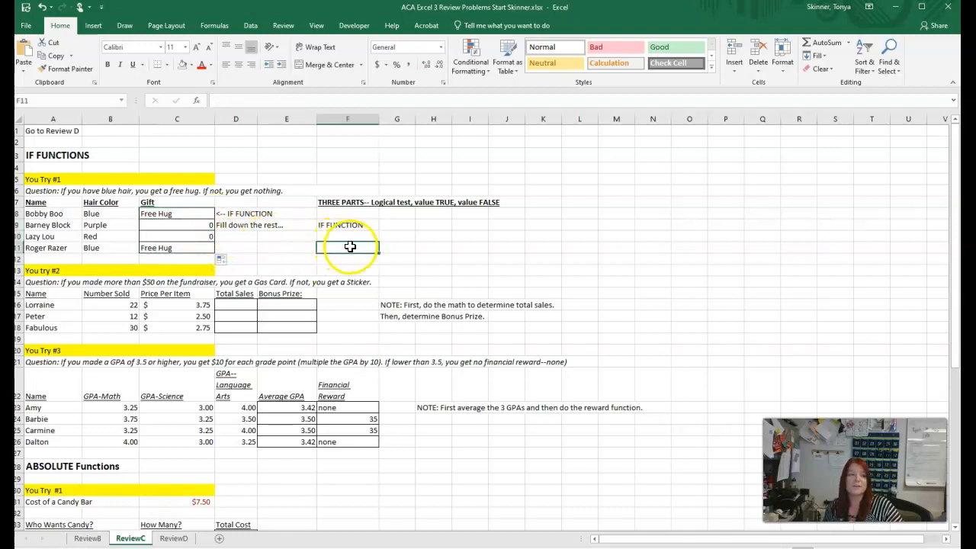
Look over the second IF exercise and its Total Sales and Bonus Prize cells D16 and E16.
{"action": "scroll", "coordinate": [376, 252], "scroll_direction": "down", "scroll_amount": 1}
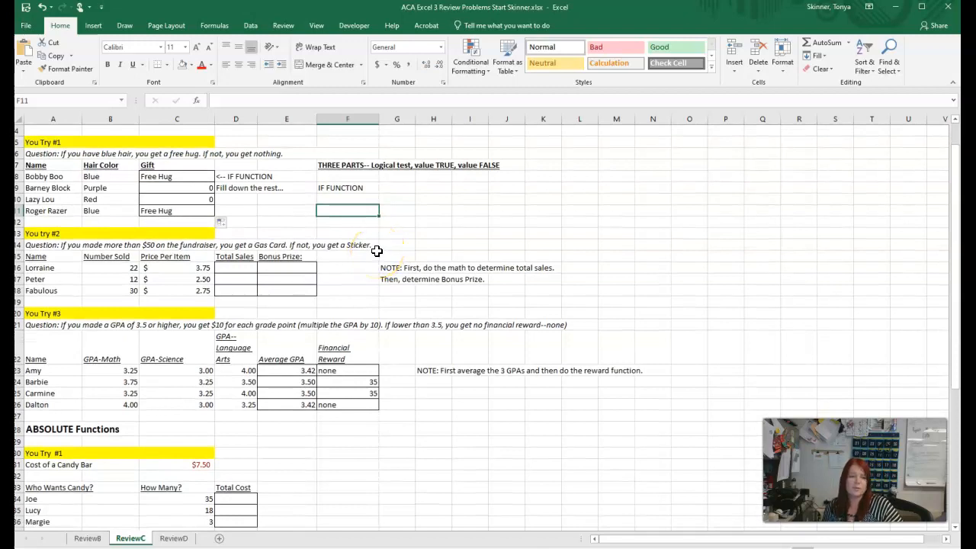
{"action": "left_click", "coordinate": [240, 267]}
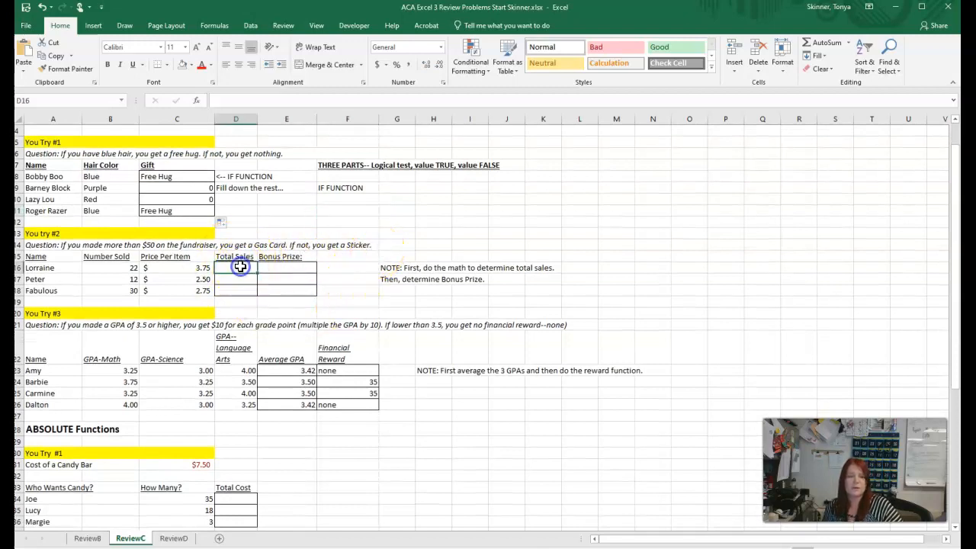
{"action": "left_click", "coordinate": [284, 267]}
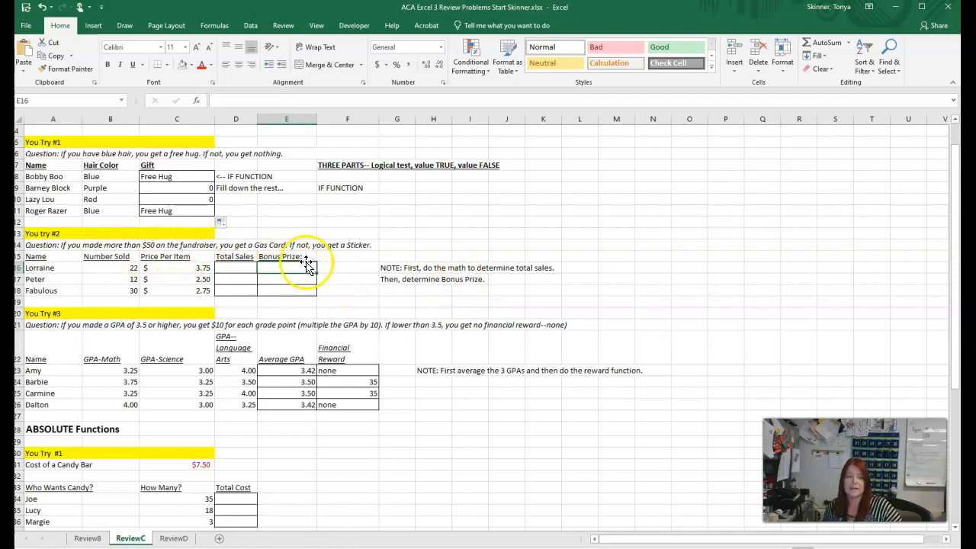
Examine the first two absolute-reference exercises, covering the candy bar cost in C31, the sales tax rate in C45 and the purchase cells D42 and E42.
{"action": "scroll", "coordinate": [385, 281], "scroll_direction": "down", "scroll_amount": 3}
{"action": "scroll", "coordinate": [389, 283], "scroll_direction": "down", "scroll_amount": 4}
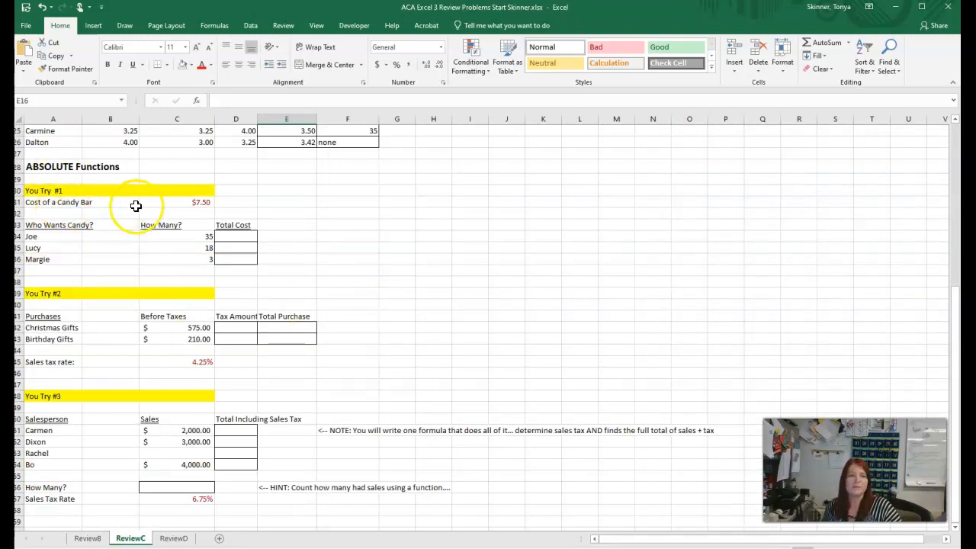
{"action": "left_click", "coordinate": [197, 204]}
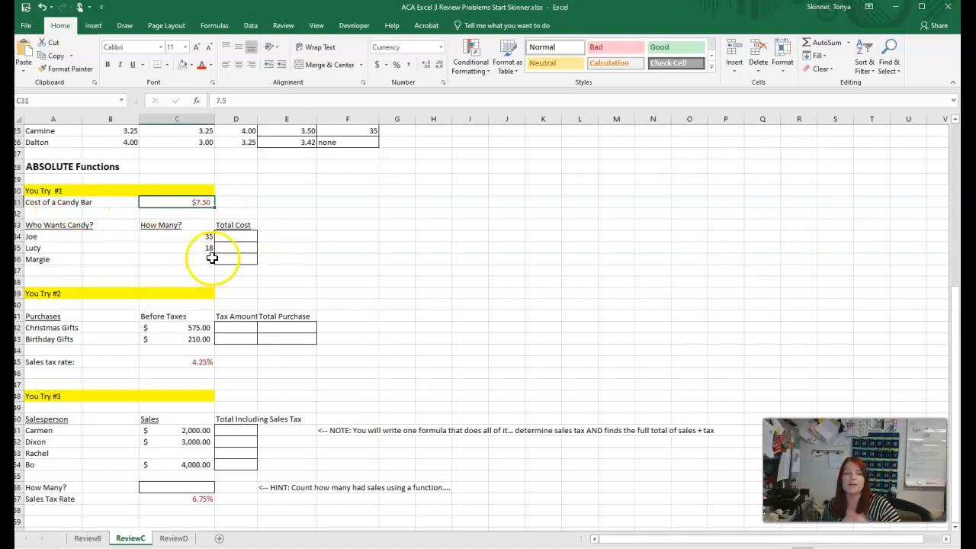
{"action": "left_click", "coordinate": [201, 204]}
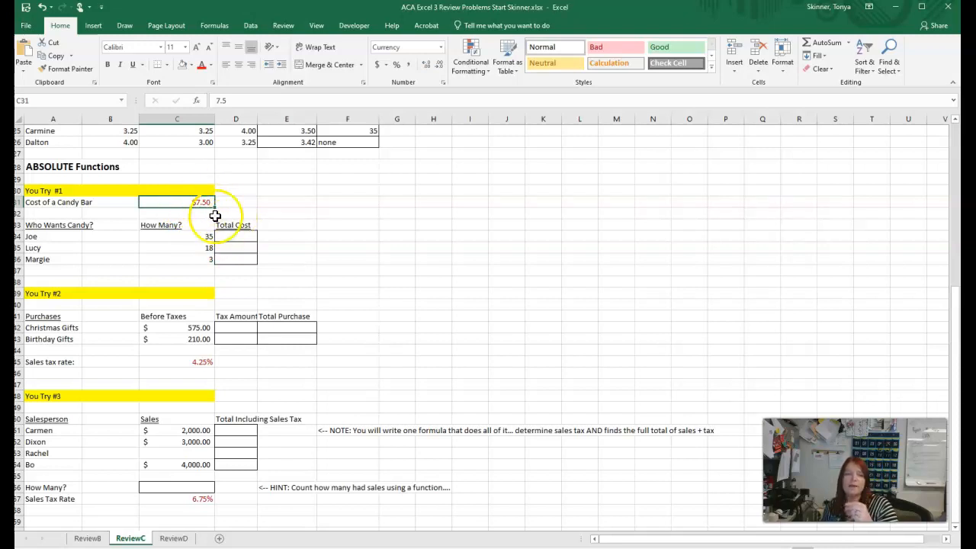
{"action": "left_click", "coordinate": [238, 328]}
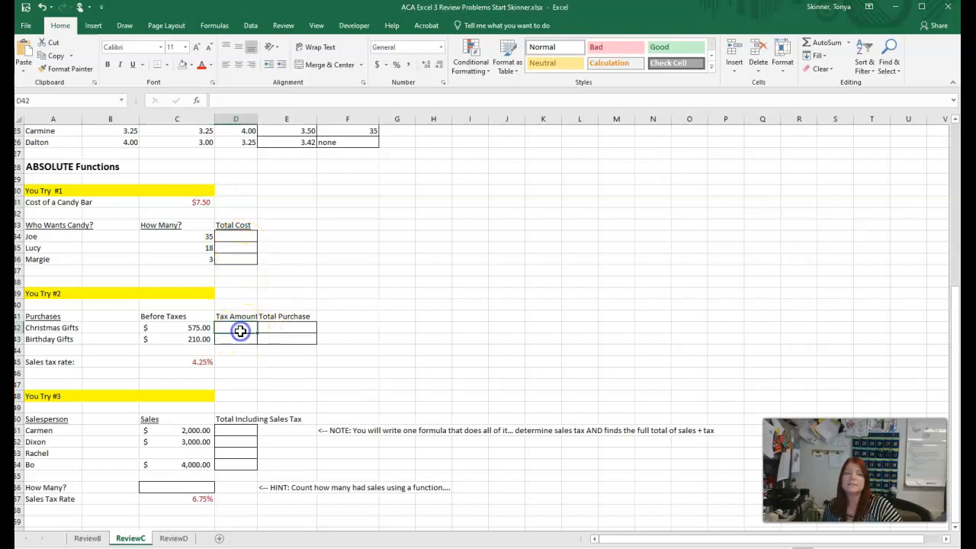
{"action": "left_click", "coordinate": [196, 364]}
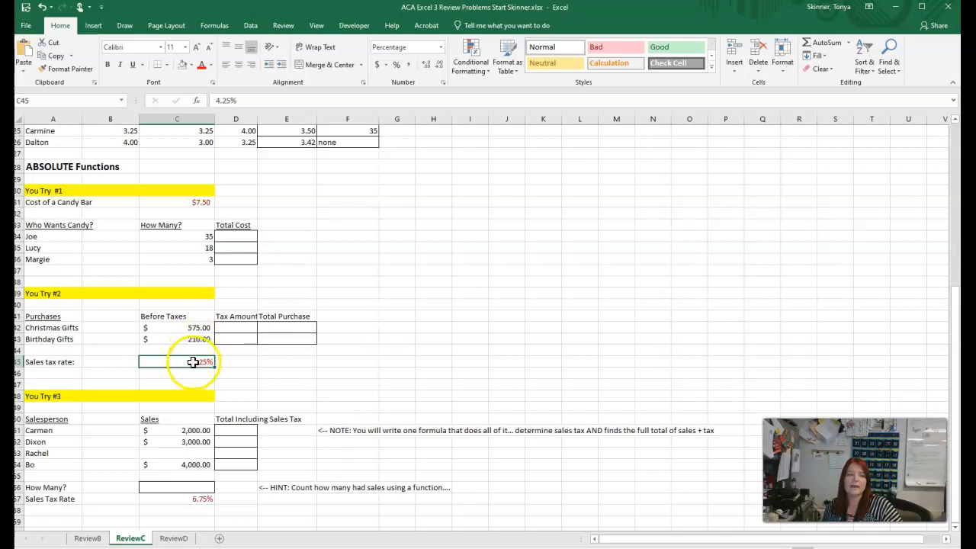
{"action": "left_click", "coordinate": [238, 329]}
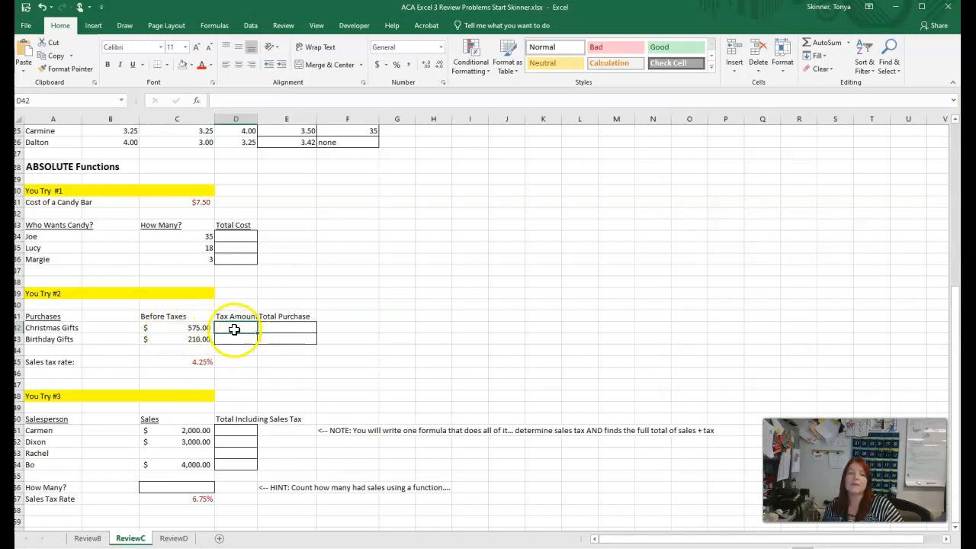
{"action": "left_click", "coordinate": [297, 331]}
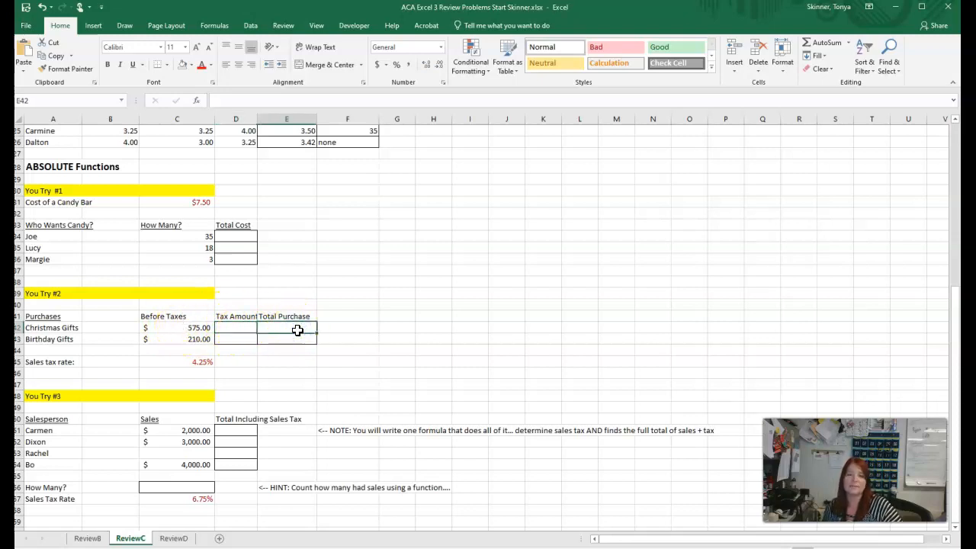
Examine the third absolute-reference exercise, covering Total Including Sales Tax in D51, the How Many count in C56 and the Sales Tax Rate in C57.
{"action": "scroll", "coordinate": [297, 330], "scroll_direction": "down", "scroll_amount": 3}
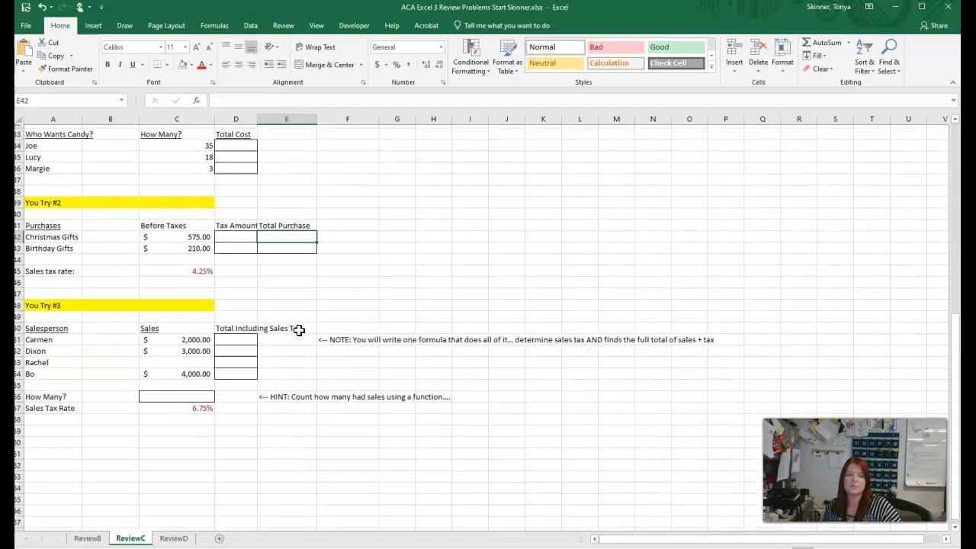
{"action": "left_click", "coordinate": [232, 325]}
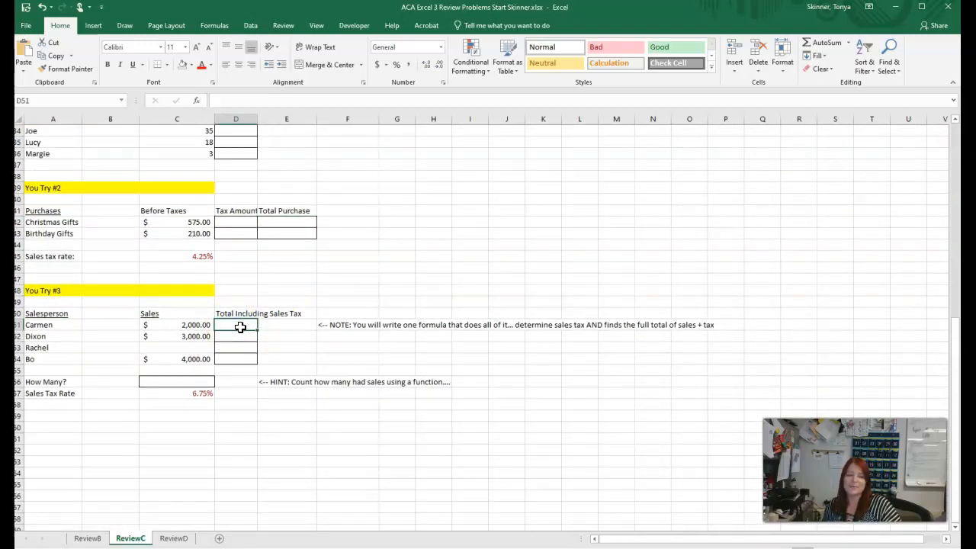
{"action": "left_click", "coordinate": [385, 383]}
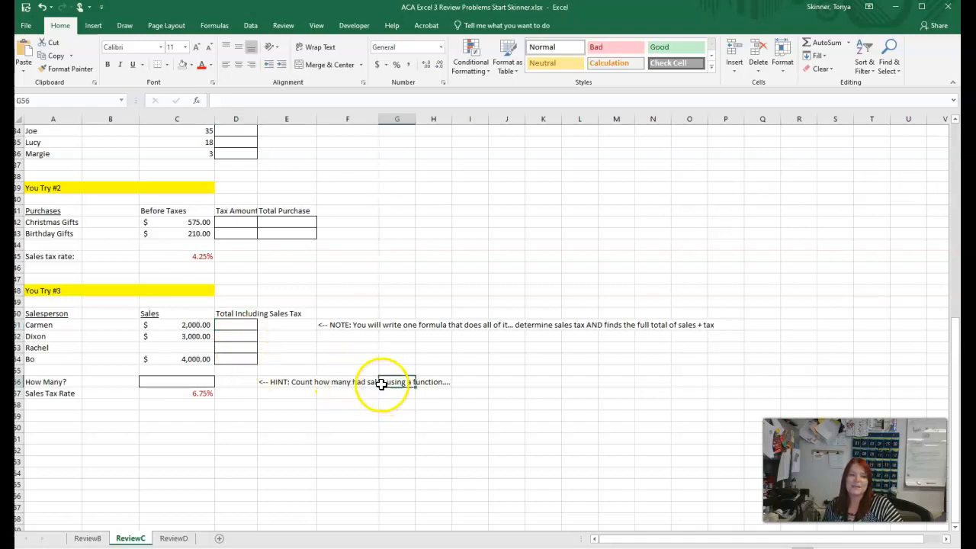
{"action": "left_click", "coordinate": [205, 382]}
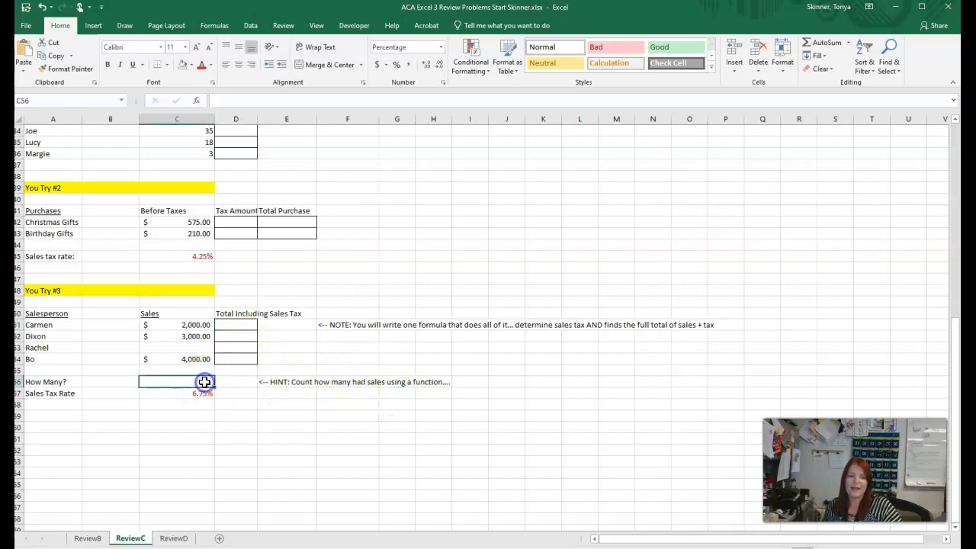
{"action": "left_click", "coordinate": [190, 349]}
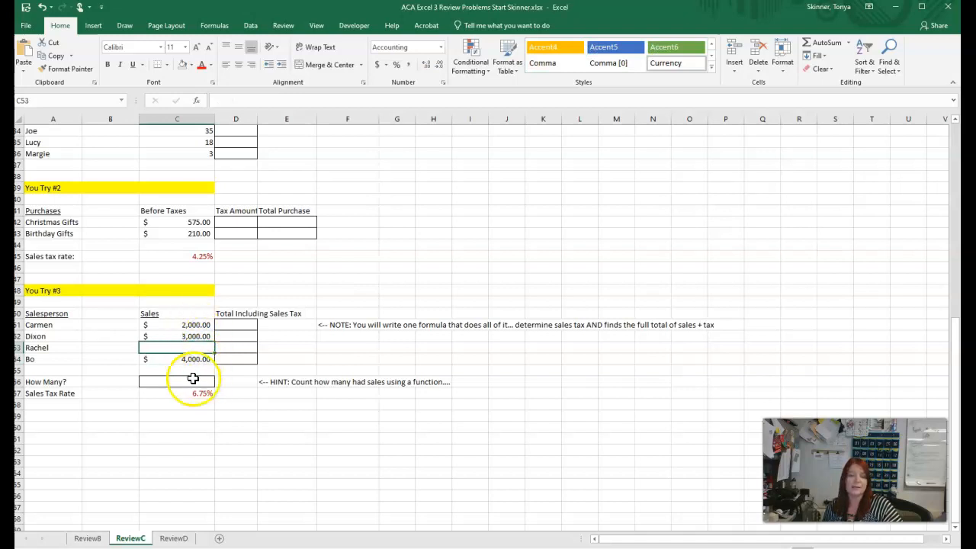
{"action": "left_click", "coordinate": [191, 380]}
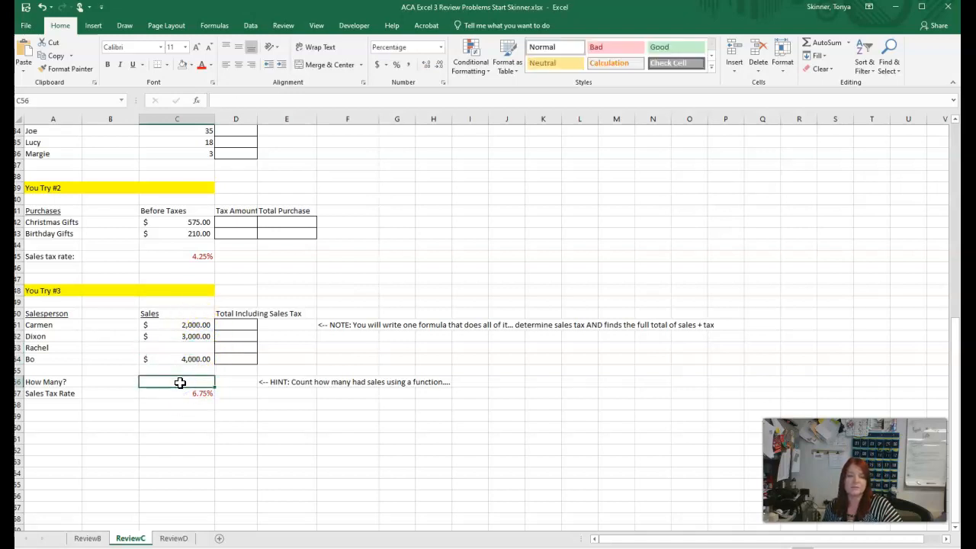
{"action": "left_click", "coordinate": [190, 393]}
{"action": "left_click", "coordinate": [228, 313]}
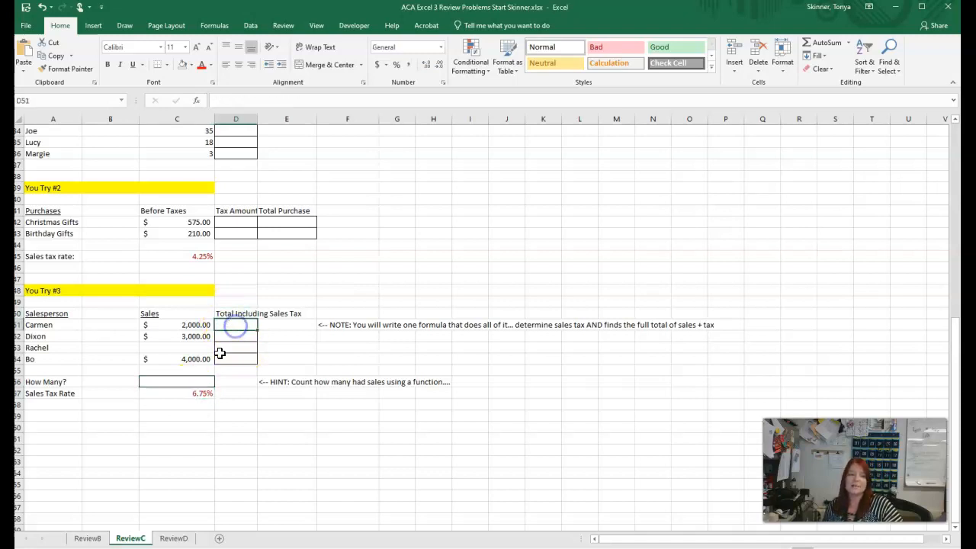
{"action": "left_click", "coordinate": [187, 327]}
{"action": "left_click", "coordinate": [197, 393]}
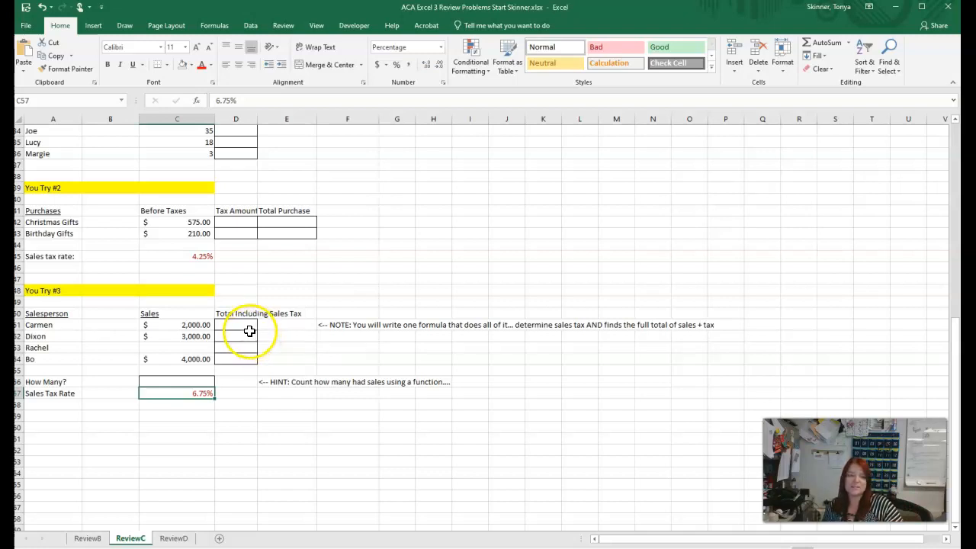
Turn the "Go to Review D" text in A1 into a hyperlink to cell A1 of the ReviewD worksheet.
{"action": "scroll", "coordinate": [338, 310], "scroll_direction": "up", "scroll_amount": 11}
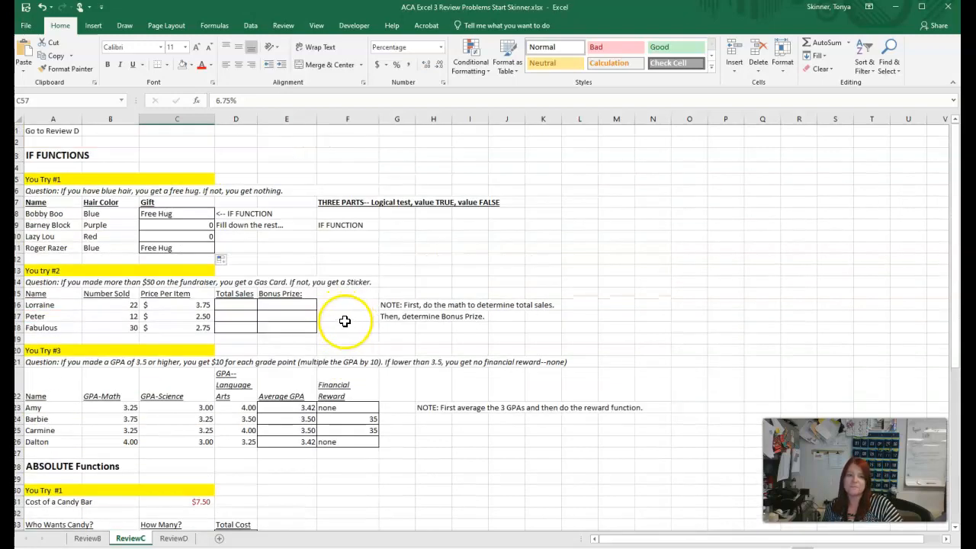
{"action": "left_click", "coordinate": [38, 131]}
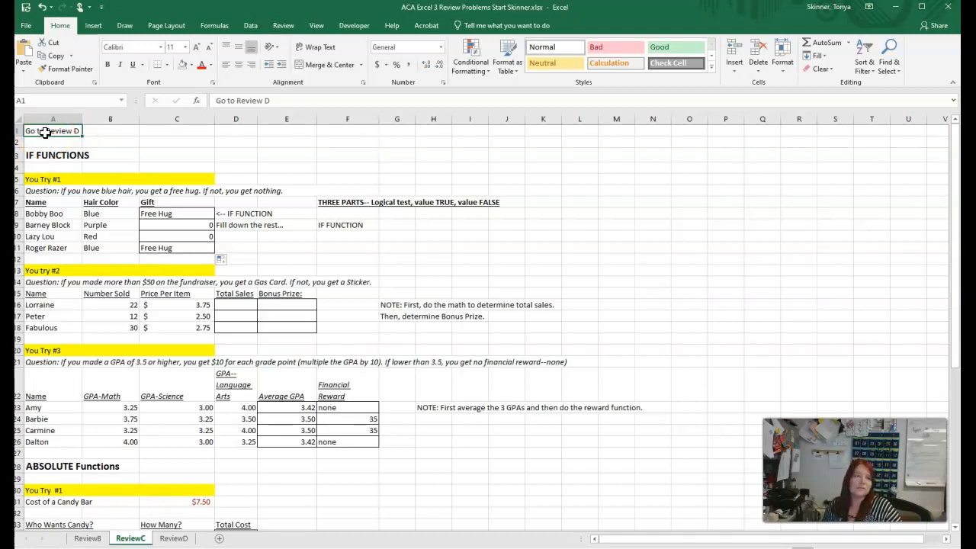
{"action": "right_click", "coordinate": [46, 133]}
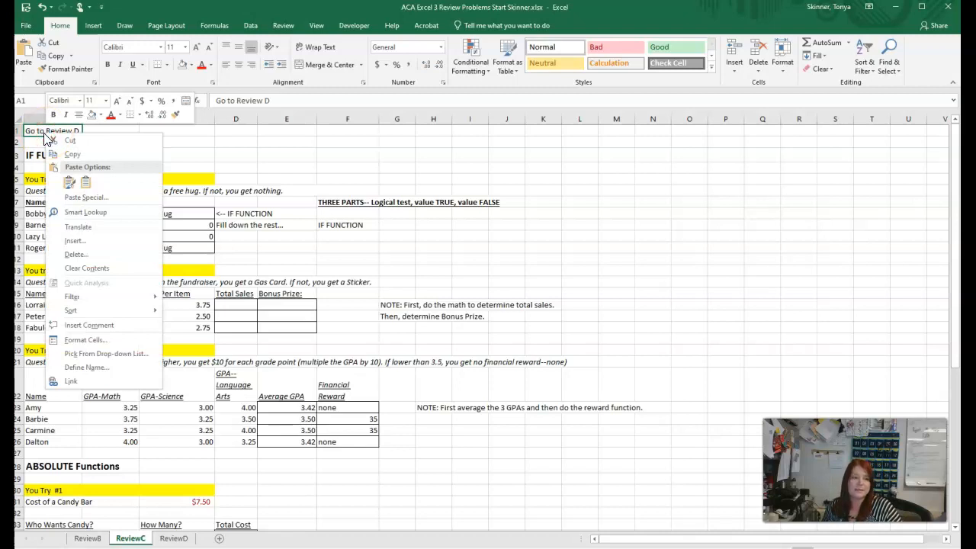
{"action": "left_click", "coordinate": [70, 380]}
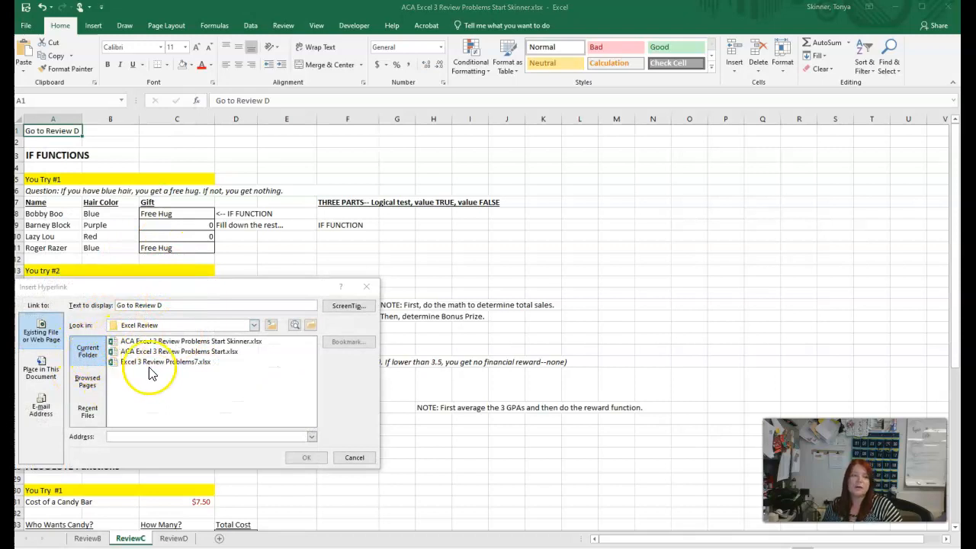
{"action": "left_click", "coordinate": [41, 370]}
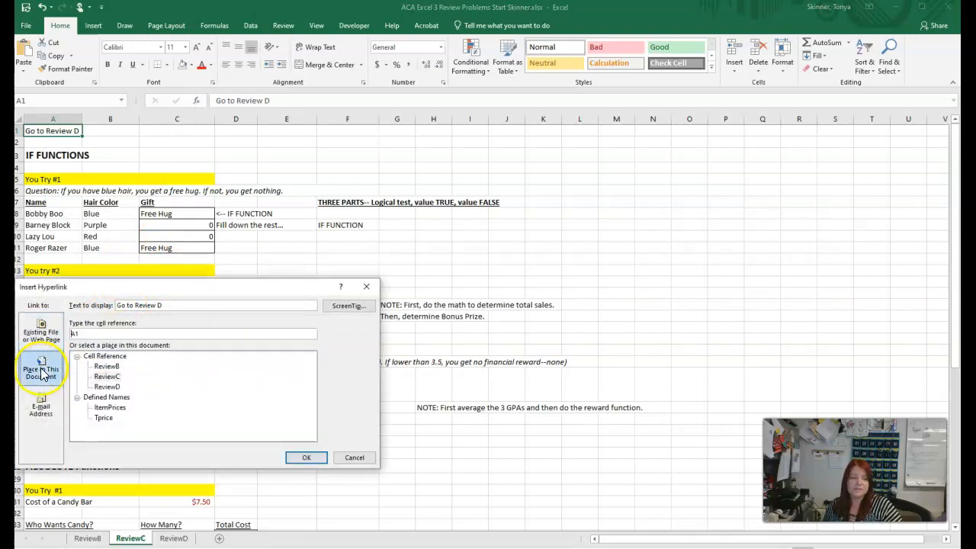
{"action": "left_click", "coordinate": [110, 390]}
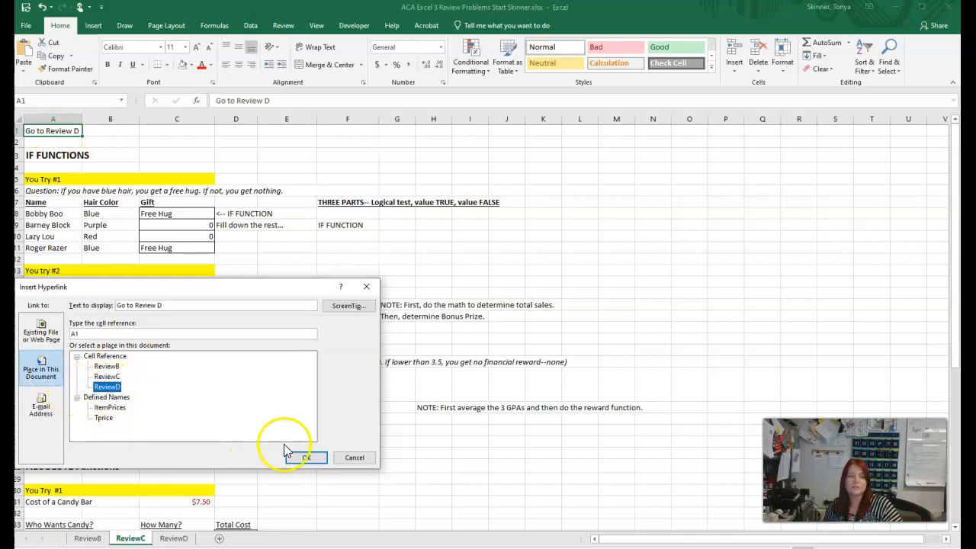
{"action": "left_click", "coordinate": [309, 457]}
{"action": "left_click", "coordinate": [351, 202]}
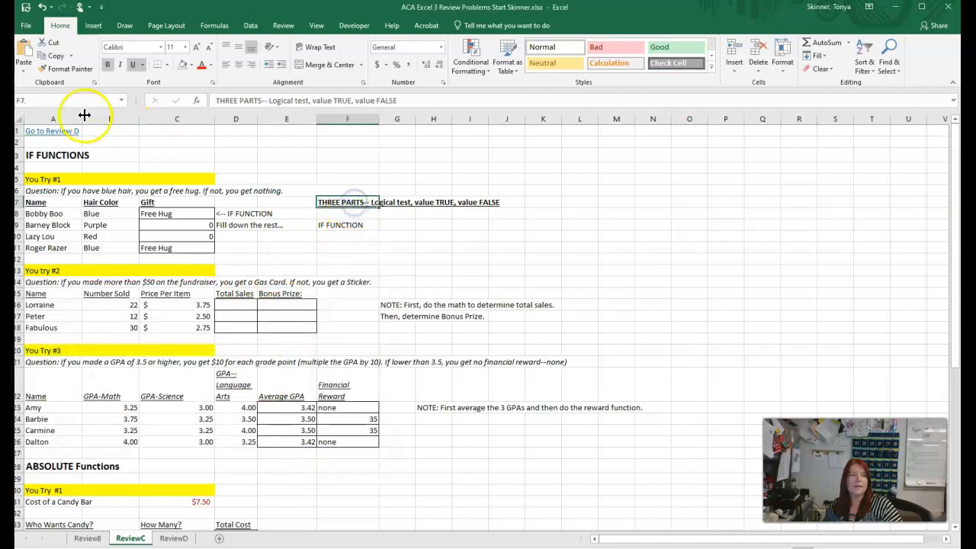
Follow the "Go to Review D" link and look over the IF, COUNT, IFERROR and VLOOKUP exercises on the ReviewD worksheet.
{"action": "left_click", "coordinate": [59, 130]}
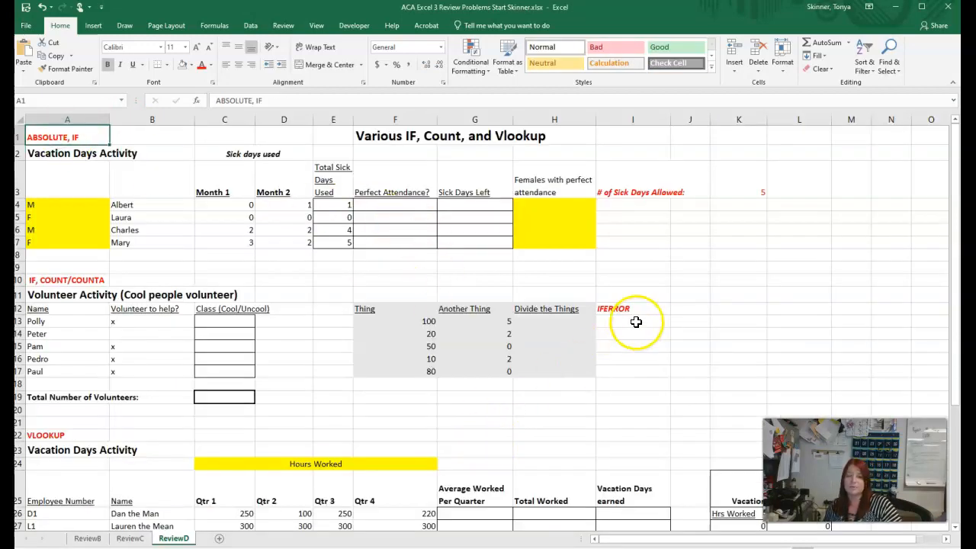
{"action": "left_click", "coordinate": [673, 304]}
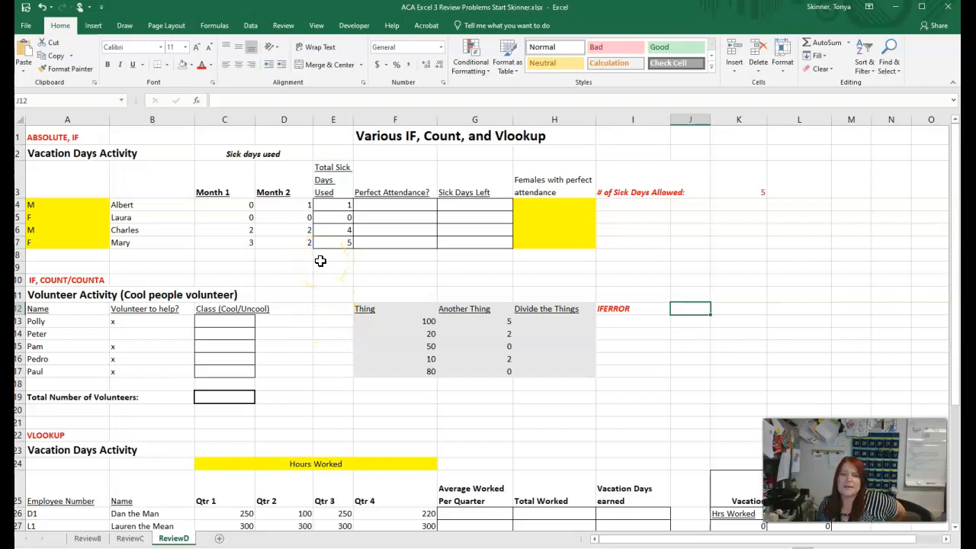
{"action": "scroll", "coordinate": [336, 269], "scroll_direction": "down", "scroll_amount": 4}
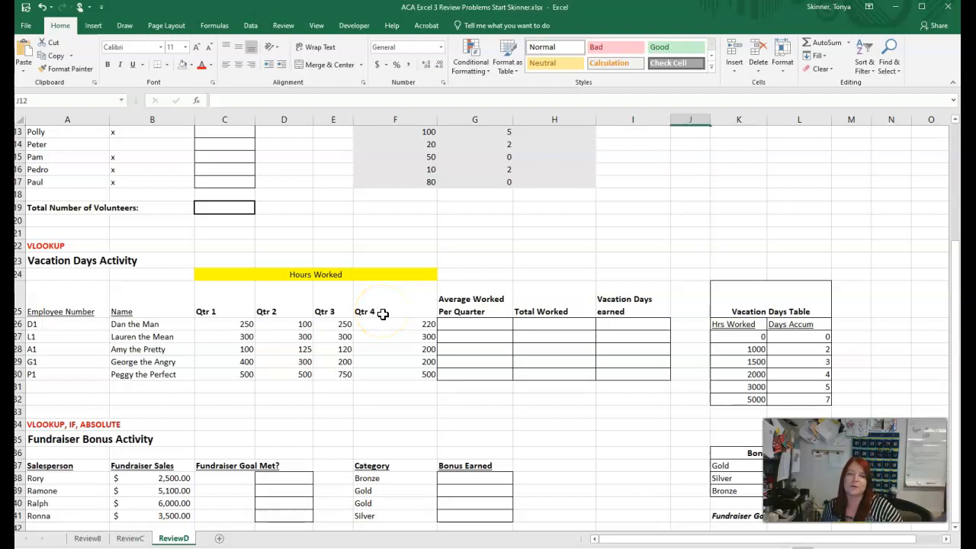
{"action": "scroll", "coordinate": [497, 353], "scroll_direction": "down", "scroll_amount": 1}
{"action": "scroll", "coordinate": [503, 351], "scroll_direction": "up", "scroll_amount": 5}
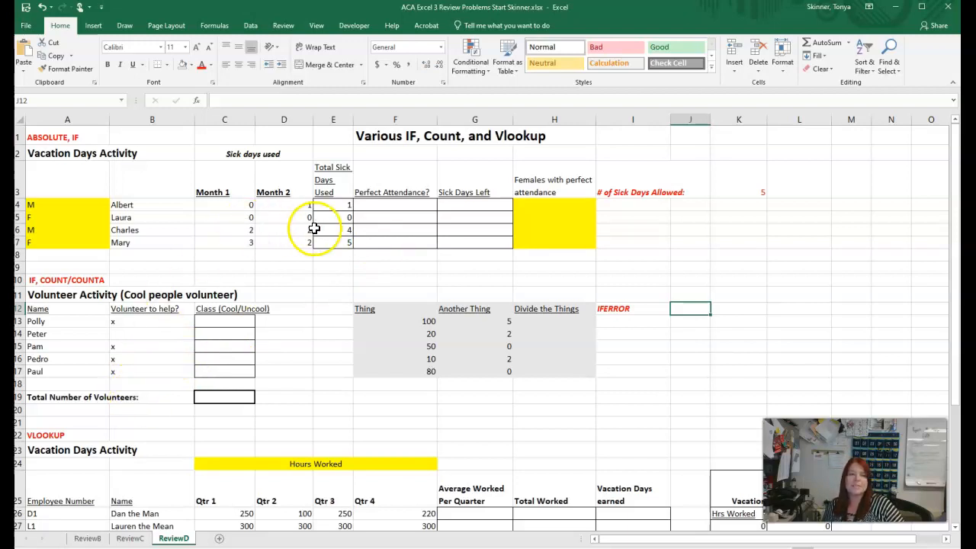
Examine the first exercise's Perfect Attendance and Sick Days Left cells F4 and G4, with the sick days allowance in K3.
{"action": "left_click", "coordinate": [384, 205]}
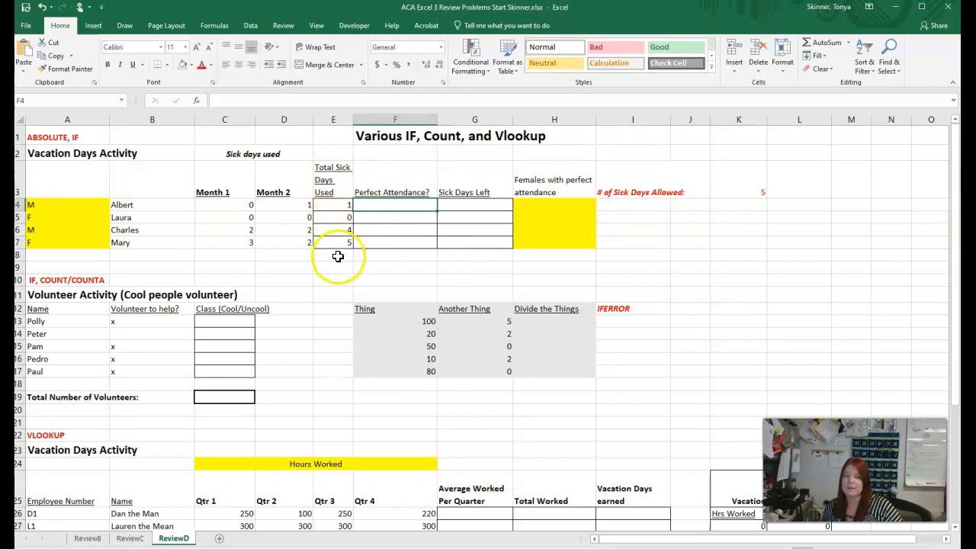
{"action": "left_click", "coordinate": [339, 217]}
{"action": "left_click", "coordinate": [387, 204]}
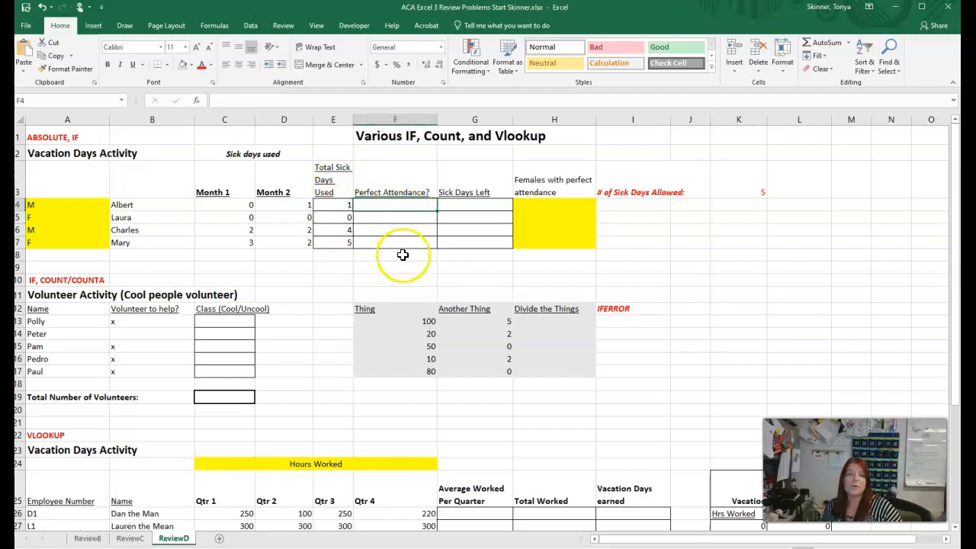
{"action": "left_click", "coordinate": [383, 207]}
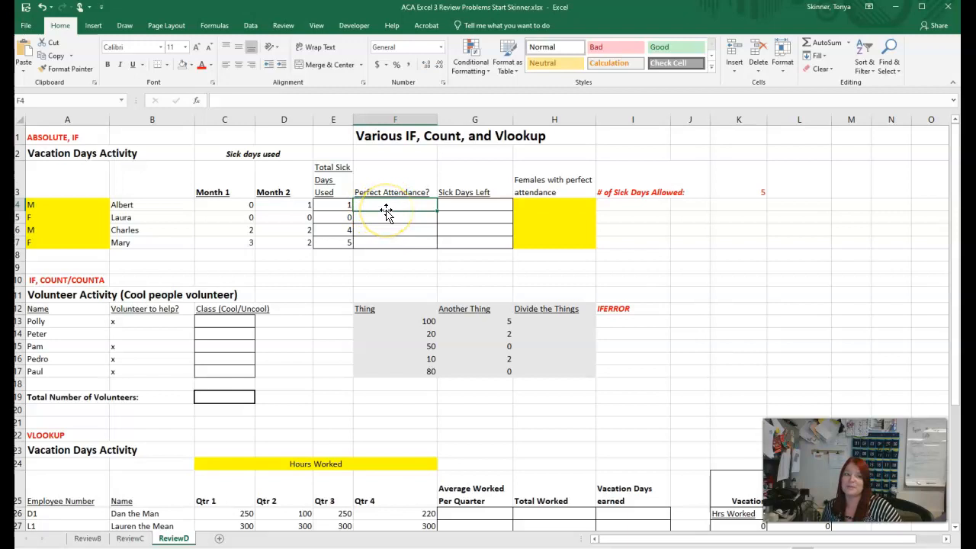
{"action": "left_click", "coordinate": [471, 205]}
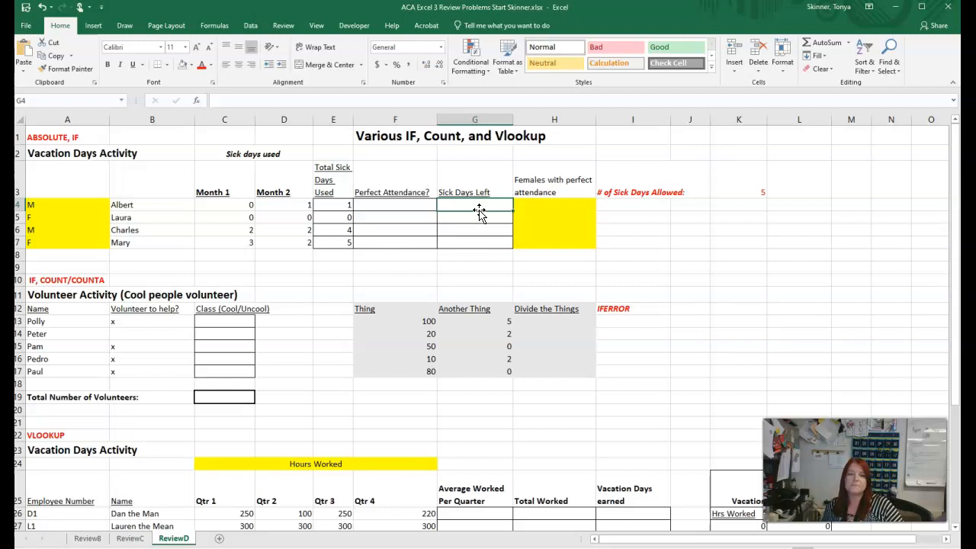
{"action": "left_click", "coordinate": [750, 195]}
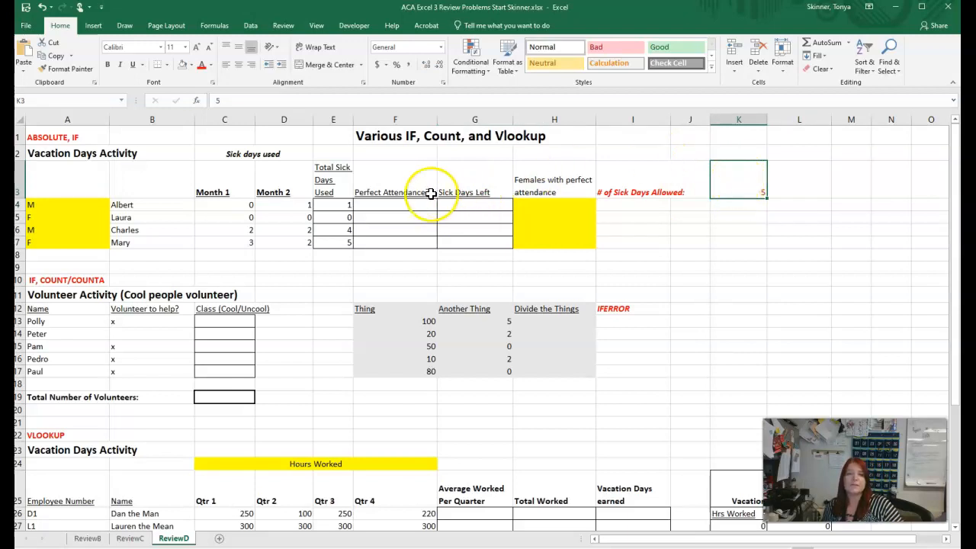
{"action": "left_click", "coordinate": [488, 207]}
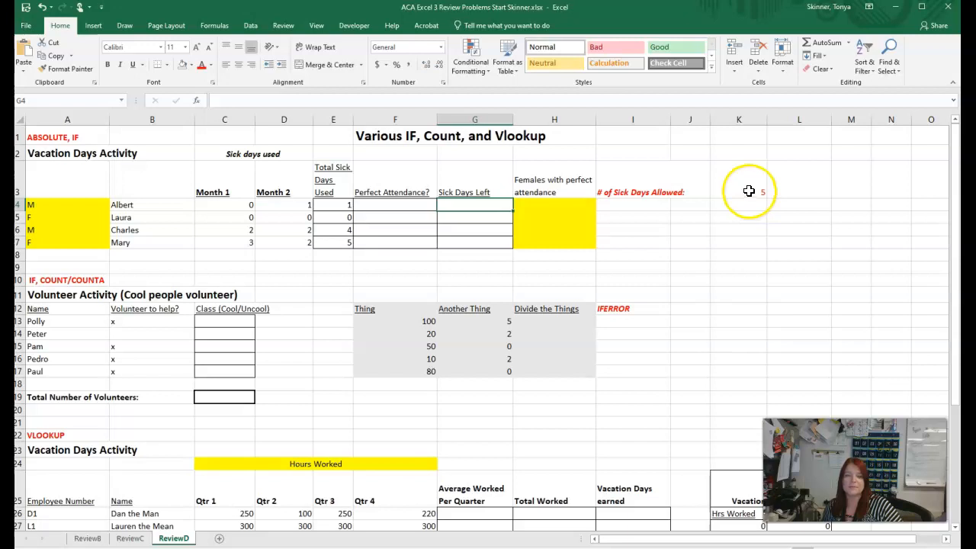
Examine the IF/AND formula in H4 for females with perfect attendance and the gender and attendance cells it depends on.
{"action": "left_click", "coordinate": [535, 204]}
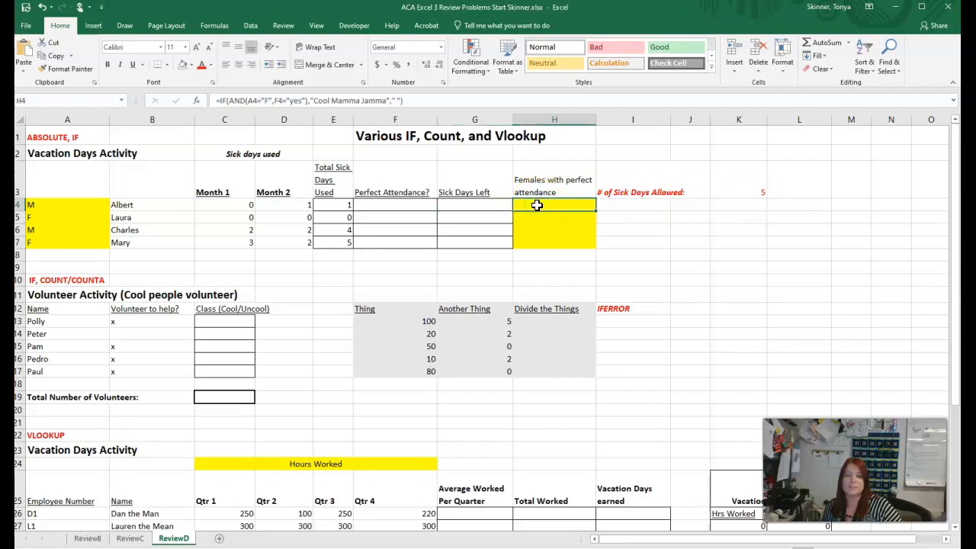
{"action": "left_click", "coordinate": [402, 206]}
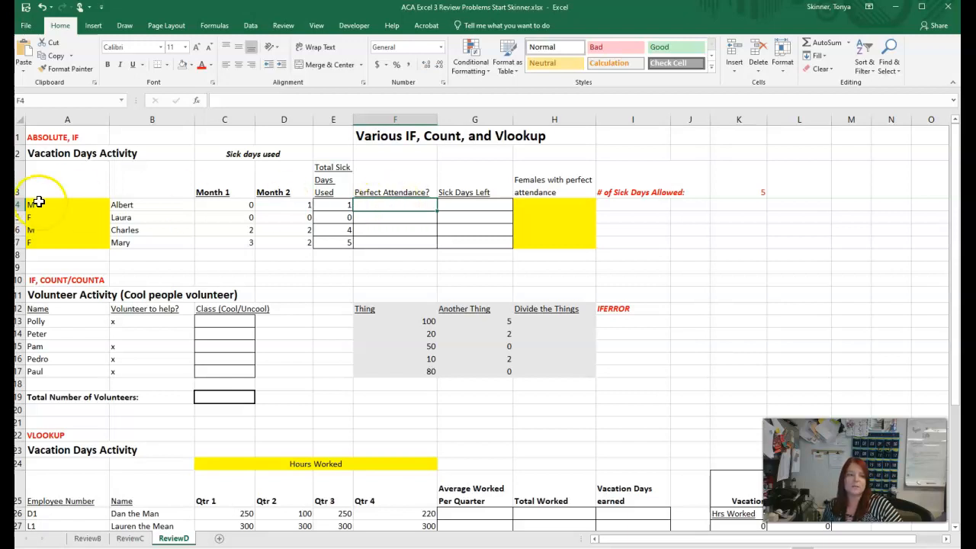
{"action": "left_click", "coordinate": [41, 205]}
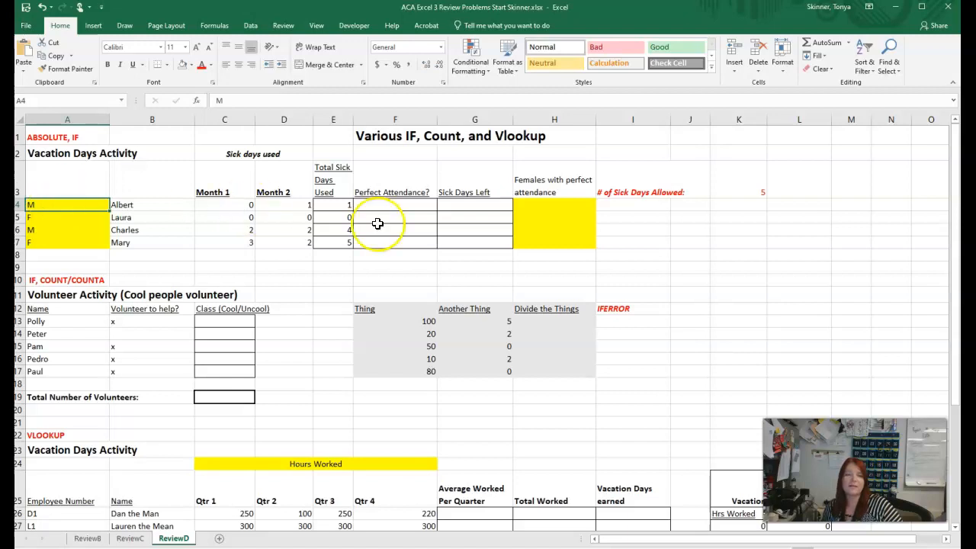
{"action": "left_click", "coordinate": [338, 218]}
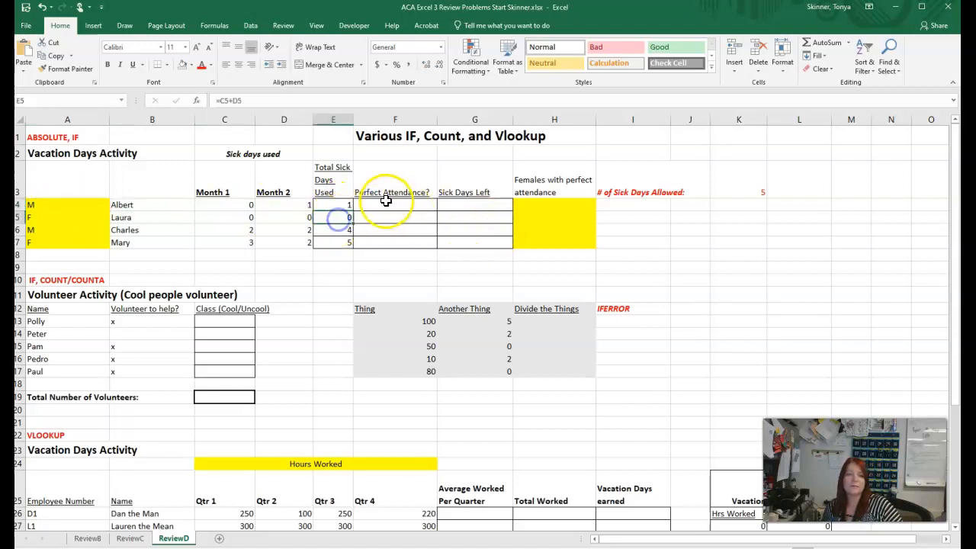
{"action": "left_click", "coordinate": [77, 216]}
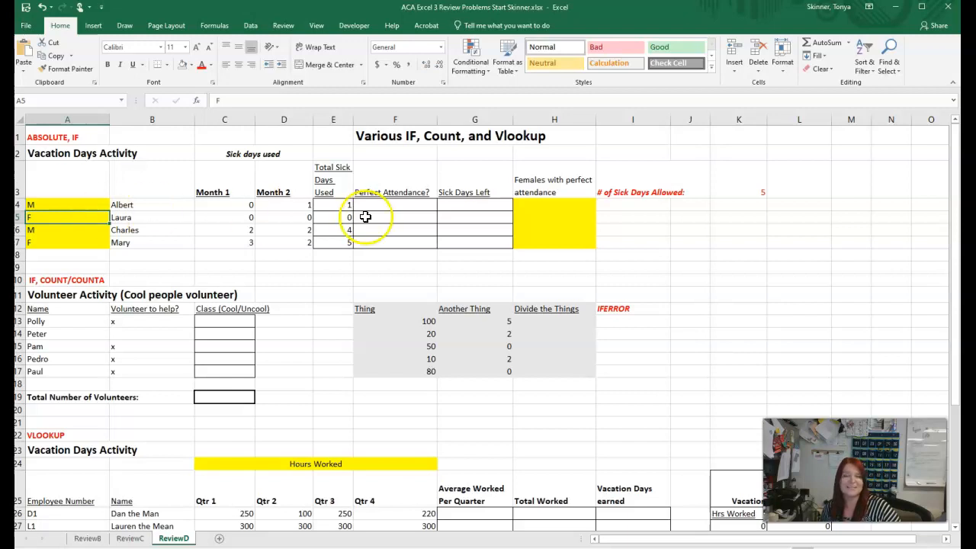
Look over the Volunteer Activity exercise, covering the Total Number of Volunteers cell C19 and the Class cells C13:C17.
{"action": "scroll", "coordinate": [290, 310], "scroll_direction": "down", "scroll_amount": 2}
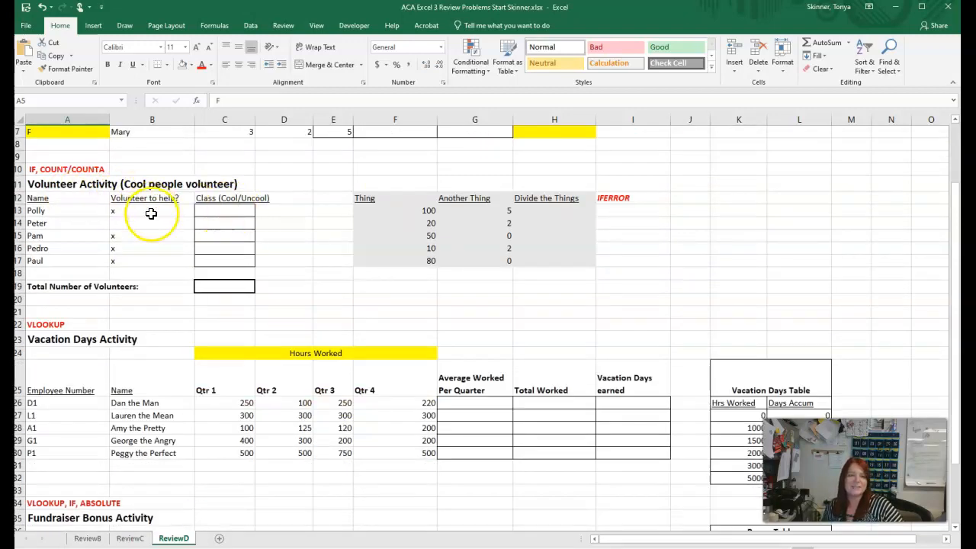
{"action": "left_click", "coordinate": [228, 287]}
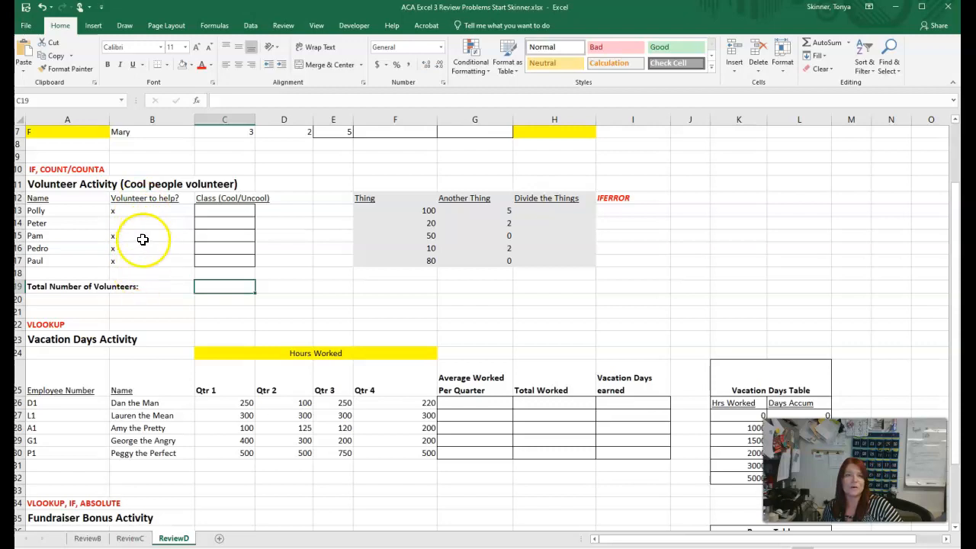
{"action": "left_click", "coordinate": [243, 212]}
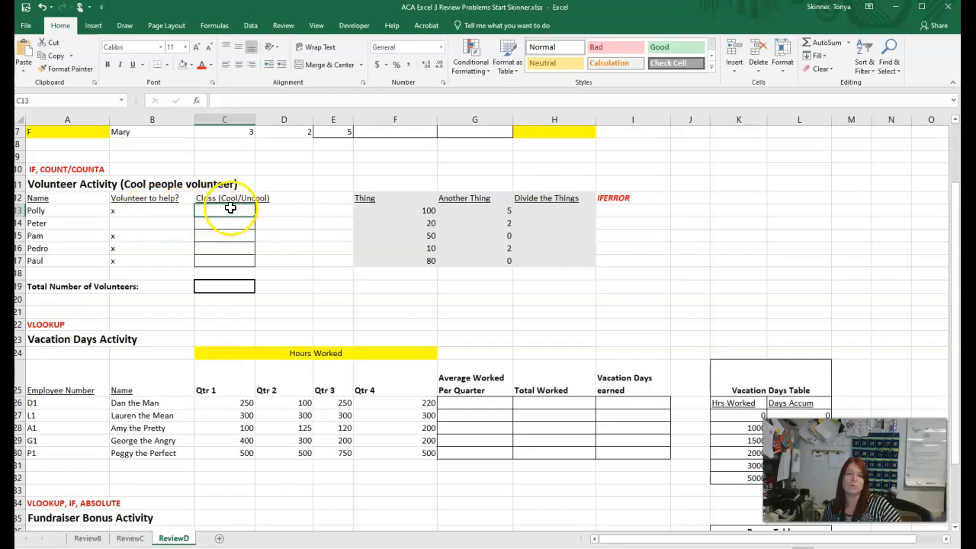
{"action": "left_click_drag", "start_coordinate": [224, 206], "coordinate": [231, 257]}
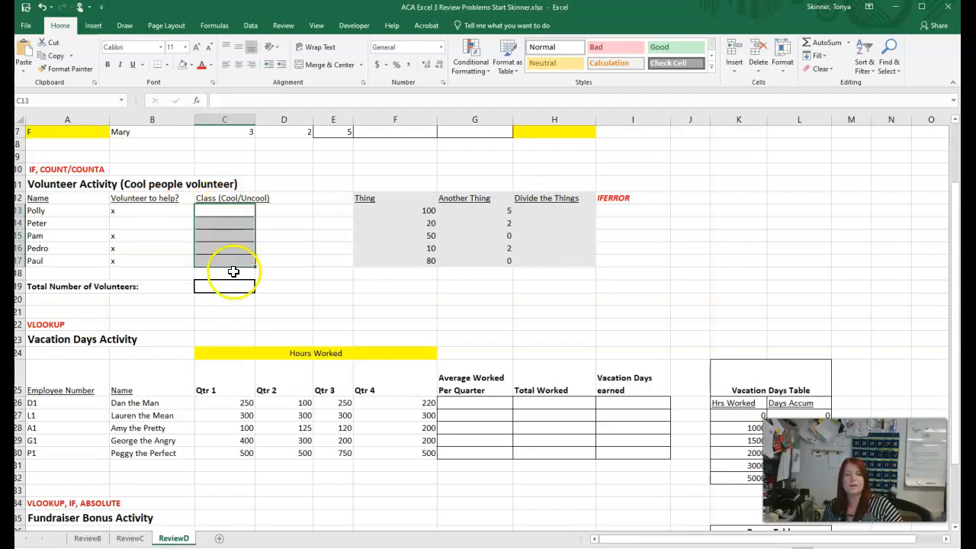
{"action": "left_click", "coordinate": [359, 296]}
Enter =F13/G13 in H13 under Divide the Things and fill the formula down through H17.
{"action": "left_click", "coordinate": [553, 213]}
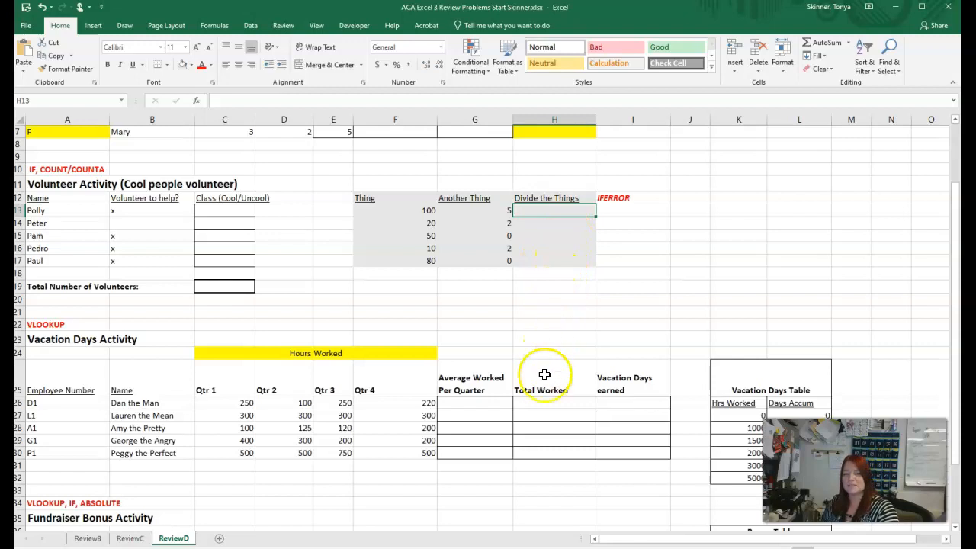
{"action": "type", "text": "="}
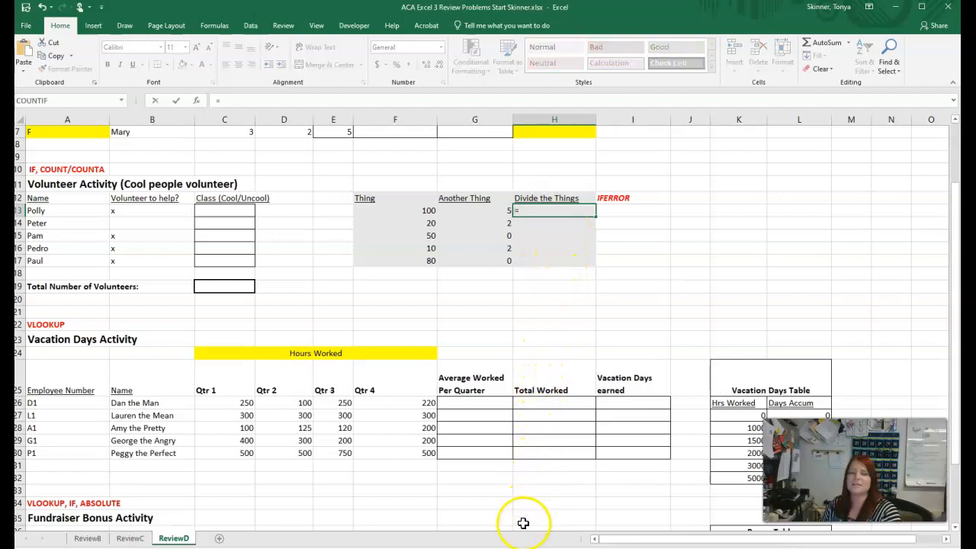
{"action": "left_click", "coordinate": [413, 212]}
{"action": "type", "text": "/"}
{"action": "left_click", "coordinate": [473, 210]}
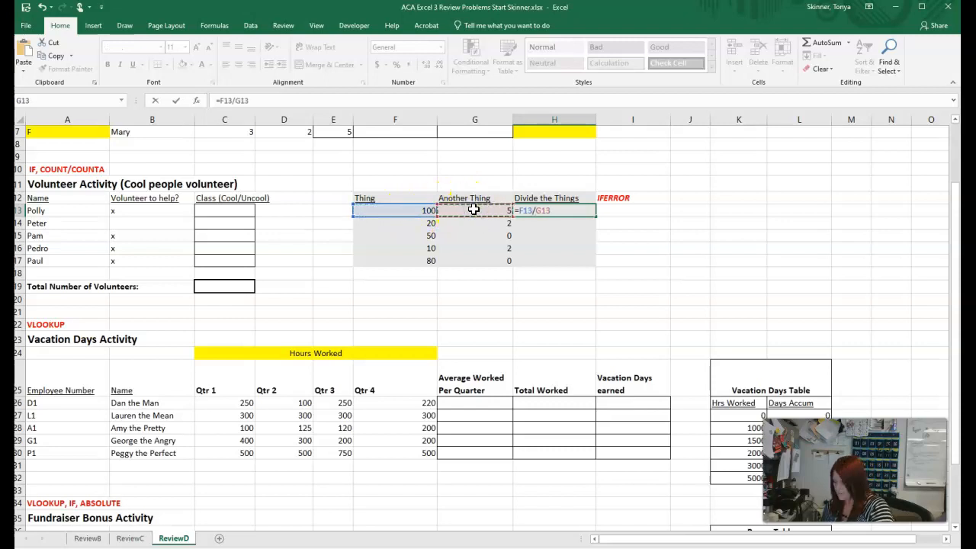
{"action": "key", "text": "Return"}
{"action": "left_click", "coordinate": [542, 211]}
{"action": "left_click_drag", "start_coordinate": [596, 213], "coordinate": [593, 267]}
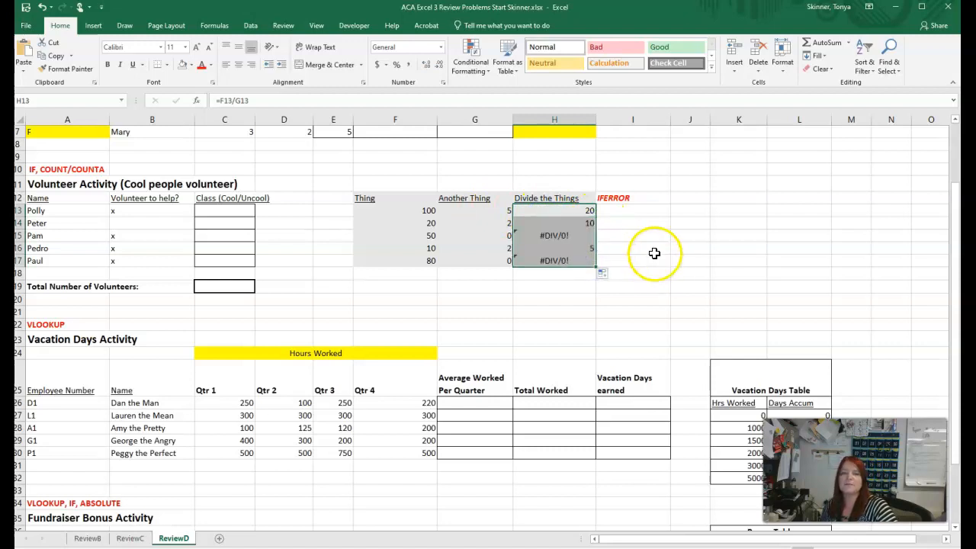
Check the division formula in H15 against the IFERROR label in I12.
{"action": "left_click", "coordinate": [650, 248]}
{"action": "left_click", "coordinate": [559, 237]}
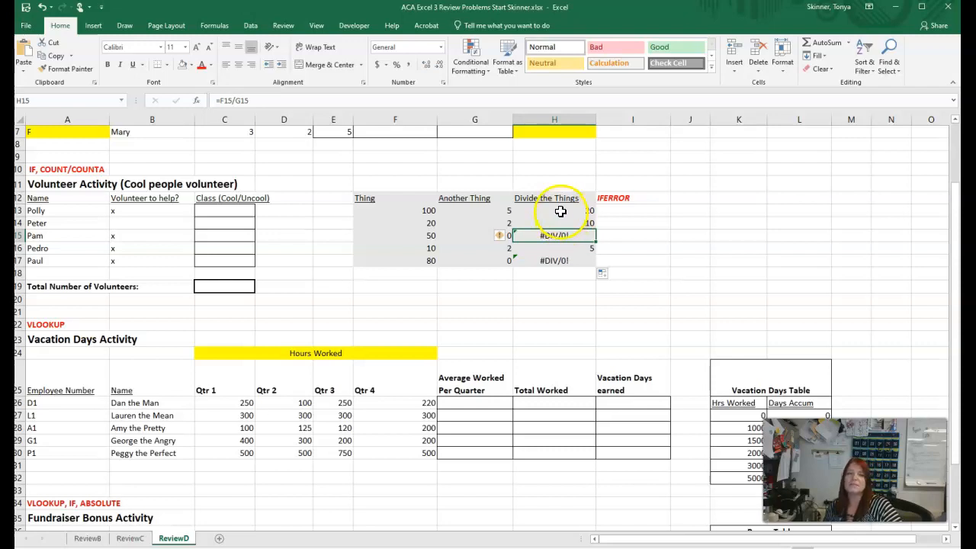
{"action": "left_click", "coordinate": [619, 198]}
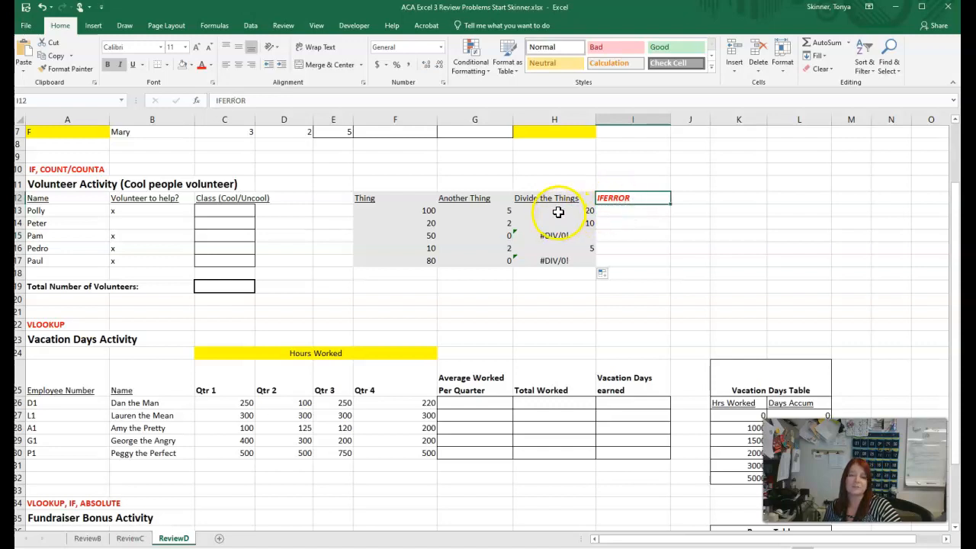
{"action": "left_click", "coordinate": [554, 237]}
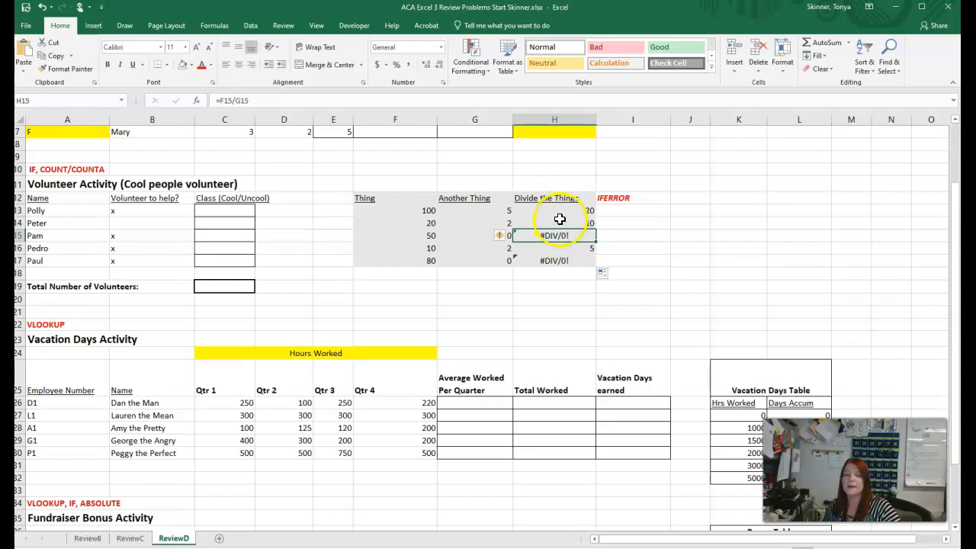
Copy the F13/G13 expression from the formula in H13 and clear it from the cell.
{"action": "left_click", "coordinate": [558, 210]}
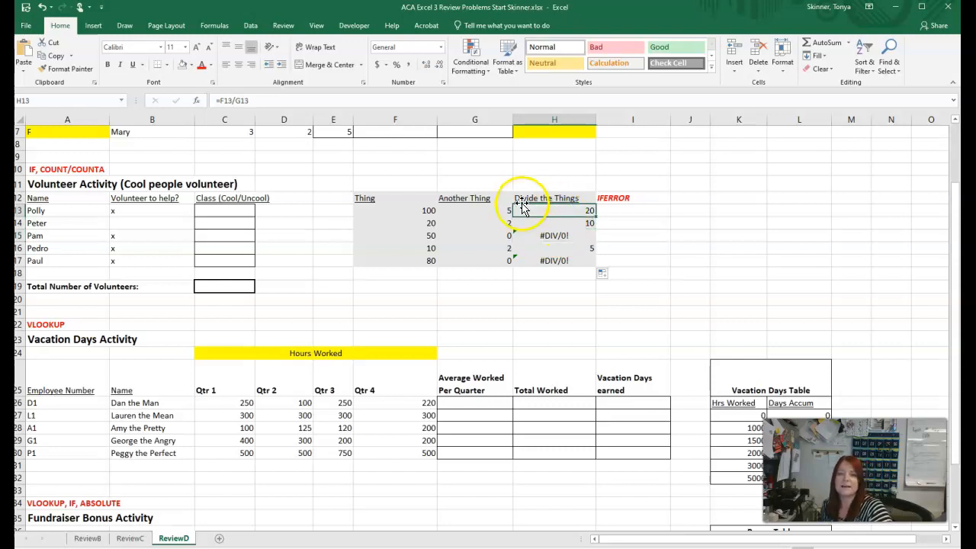
{"action": "left_click", "coordinate": [225, 100]}
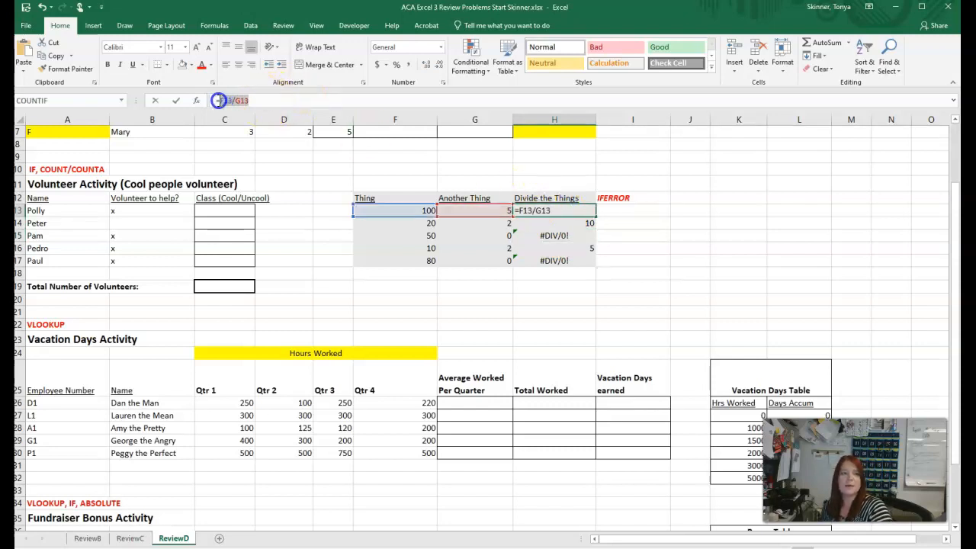
{"action": "right_click", "coordinate": [221, 100]}
{"action": "left_click", "coordinate": [303, 167]}
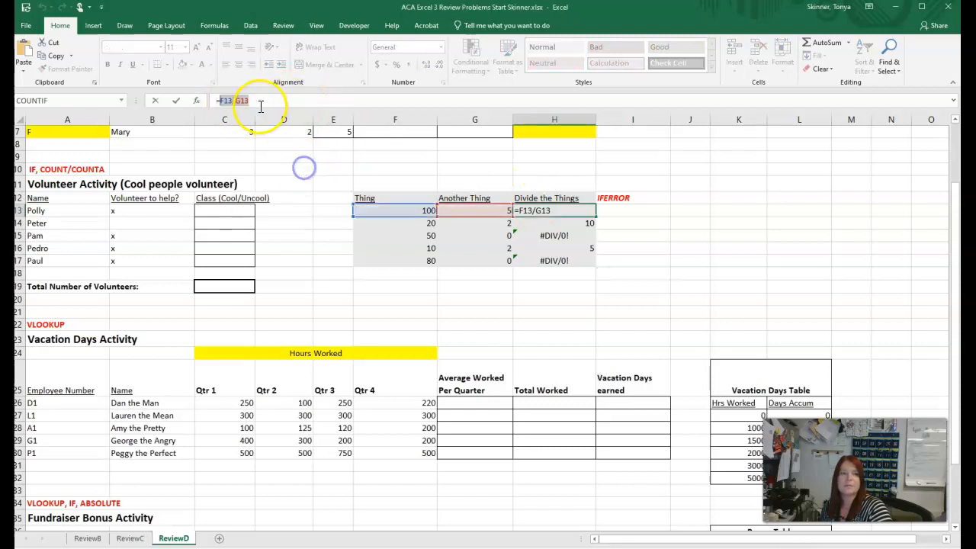
{"action": "key", "text": "Delete"}
{"action": "left_click", "coordinate": [710, 260]}
Enter =IFERROR(F13/G13,"N/A") in H13, reusing the copied division expression as the value argument.
{"action": "left_click", "coordinate": [584, 211]}
{"action": "type", "text": "=ifERROR"}
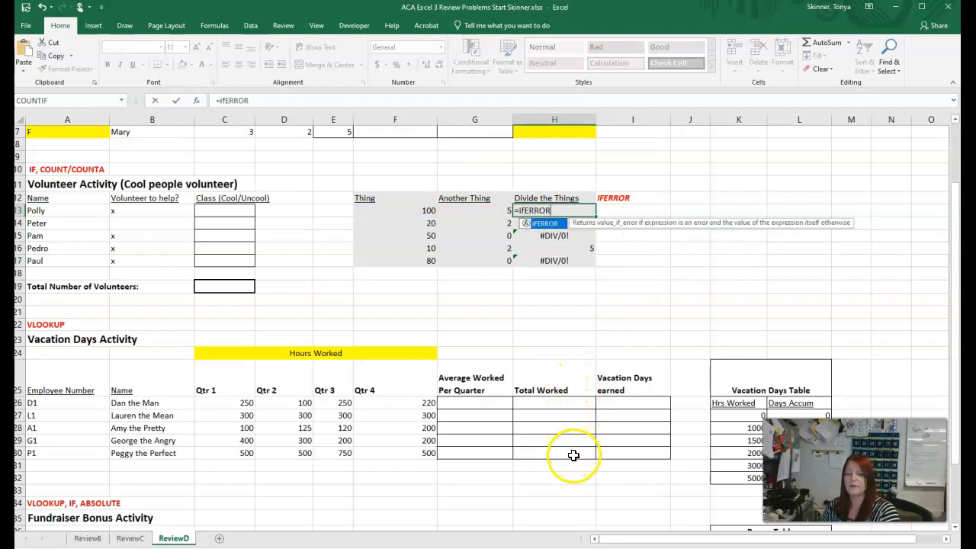
{"action": "key", "text": "Tab"}
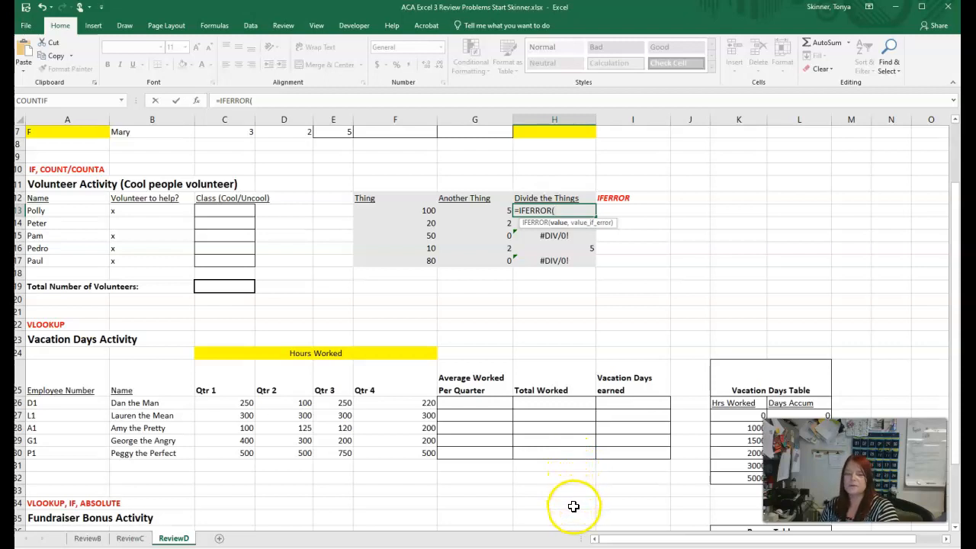
{"action": "type", "text": "F13/G13"}
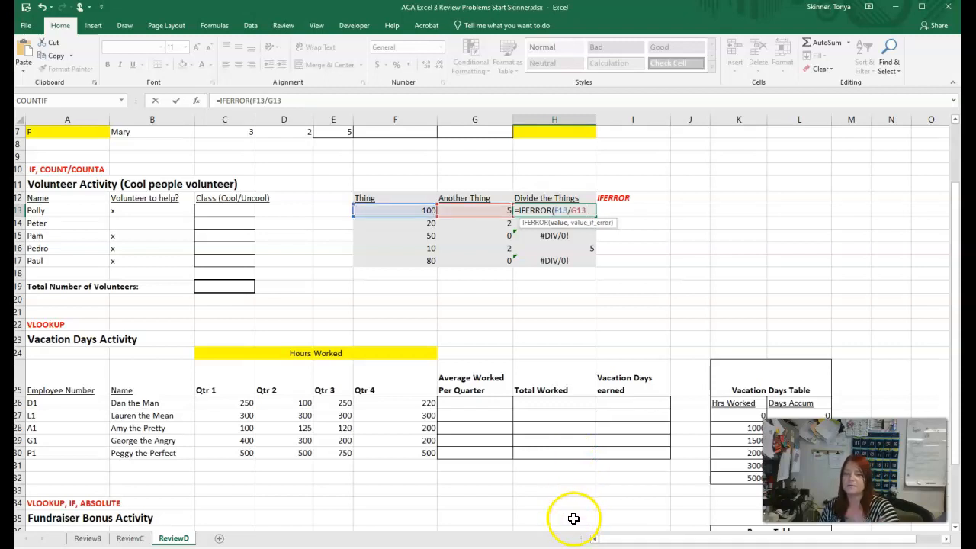
{"action": "type", "text": ","}
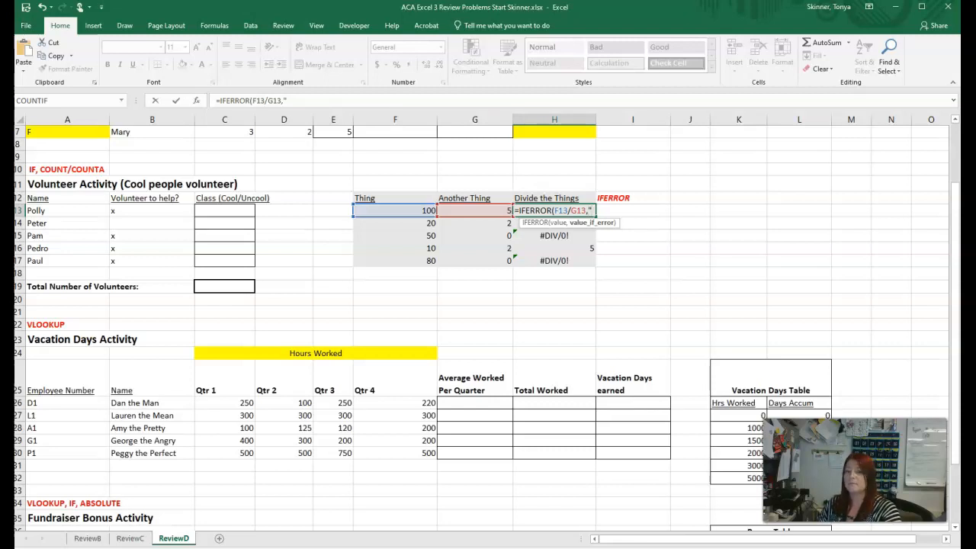
{"action": "type", "text": "no"}
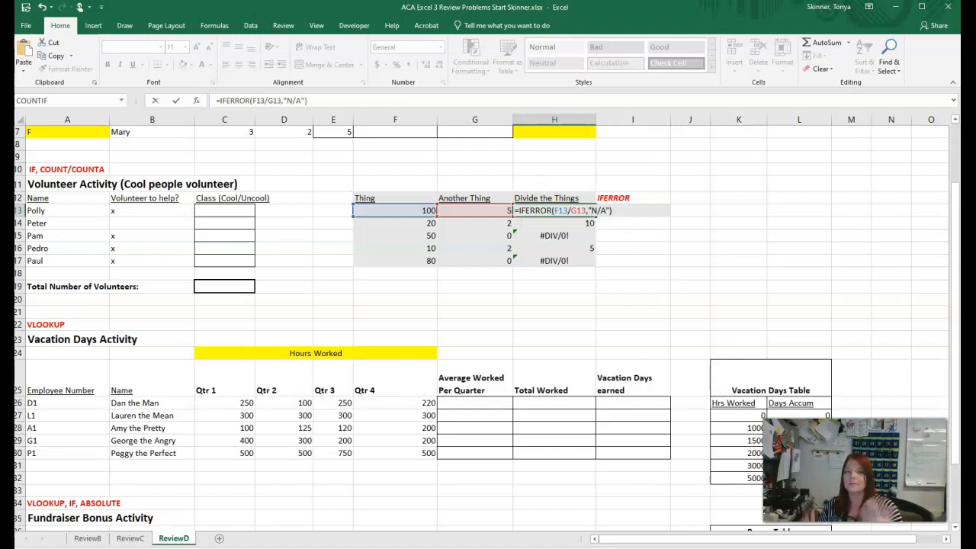
{"action": "key", "text": "Up"}
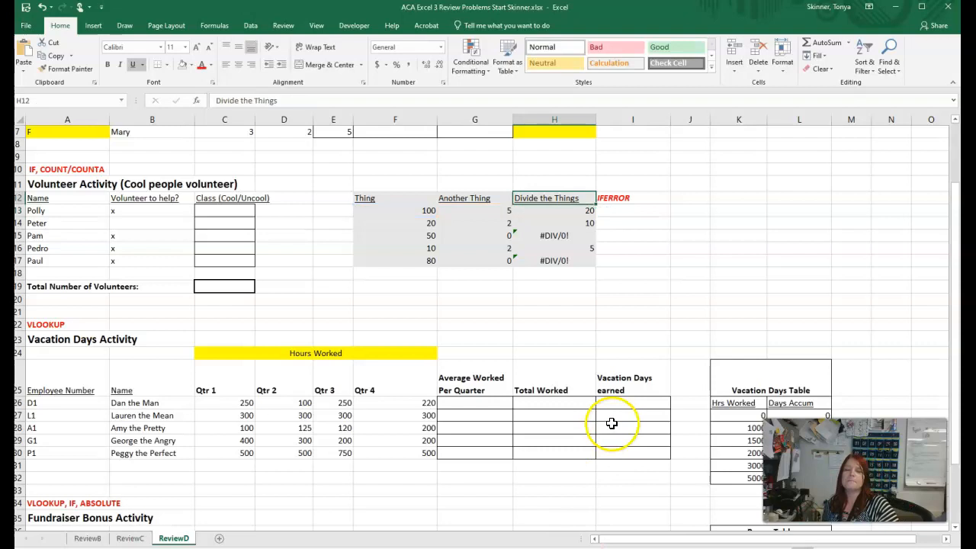
Fill the IFERROR formula from H13 down through H17.
{"action": "left_click", "coordinate": [584, 208]}
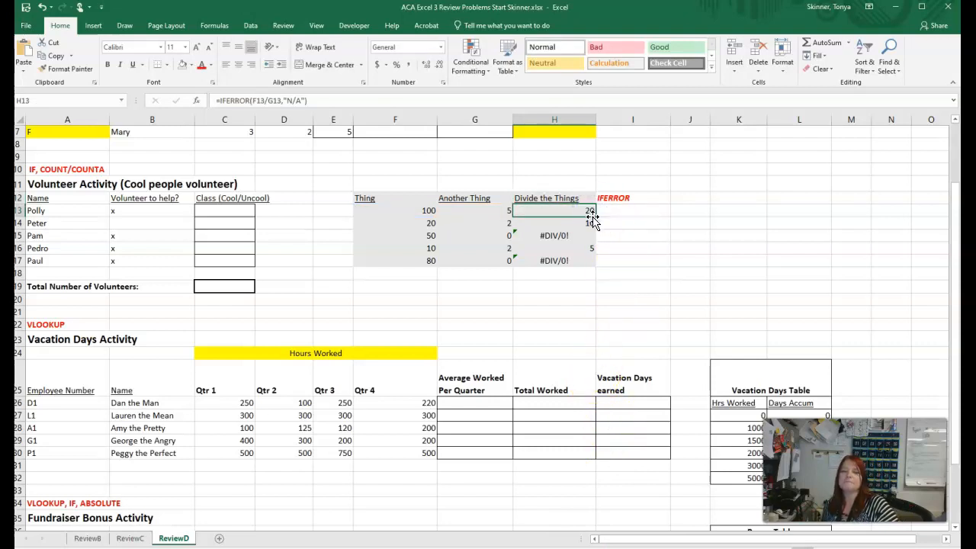
{"action": "left_click_drag", "start_coordinate": [595, 219], "coordinate": [589, 262]}
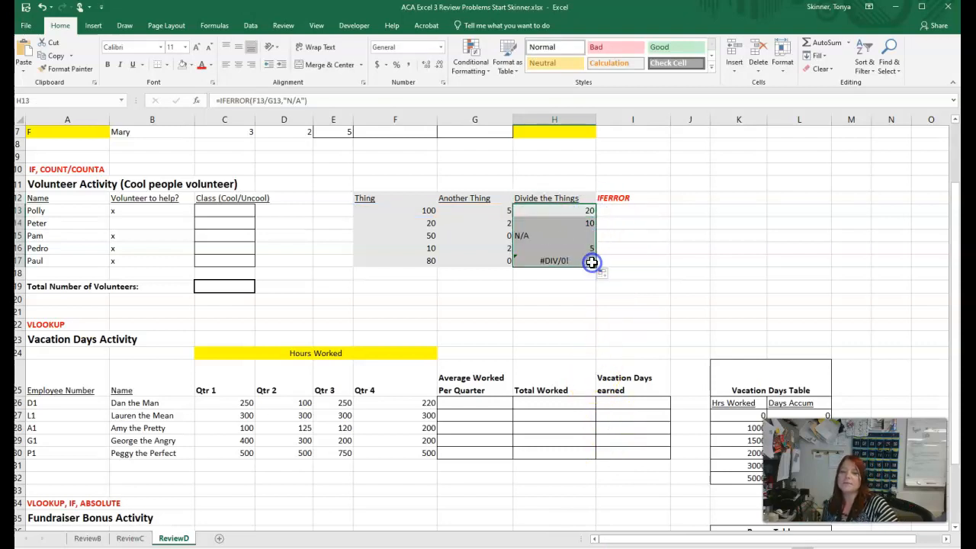
{"action": "left_click", "coordinate": [644, 237]}
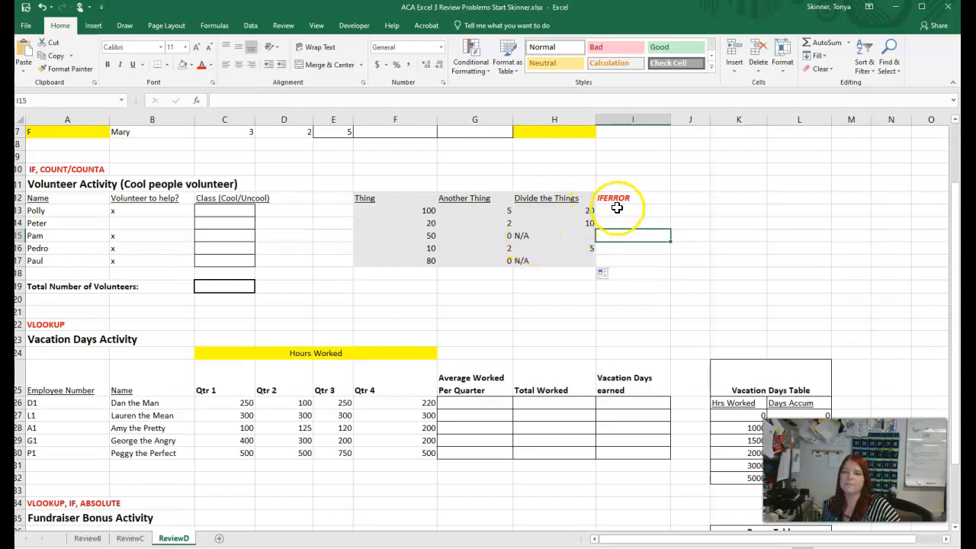
{"action": "left_click", "coordinate": [590, 213]}
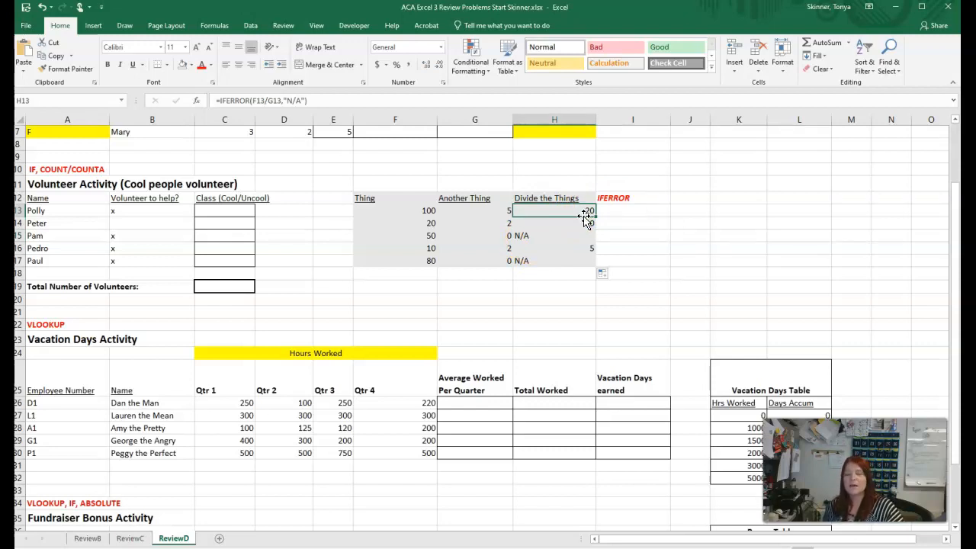
Examine the quarterly hours in C26:F26 against the Average Worked Per Quarter and Total Worked cells in the second Vacation Days Activity.
{"action": "left_click_drag", "start_coordinate": [839, 458], "coordinate": [815, 244]}
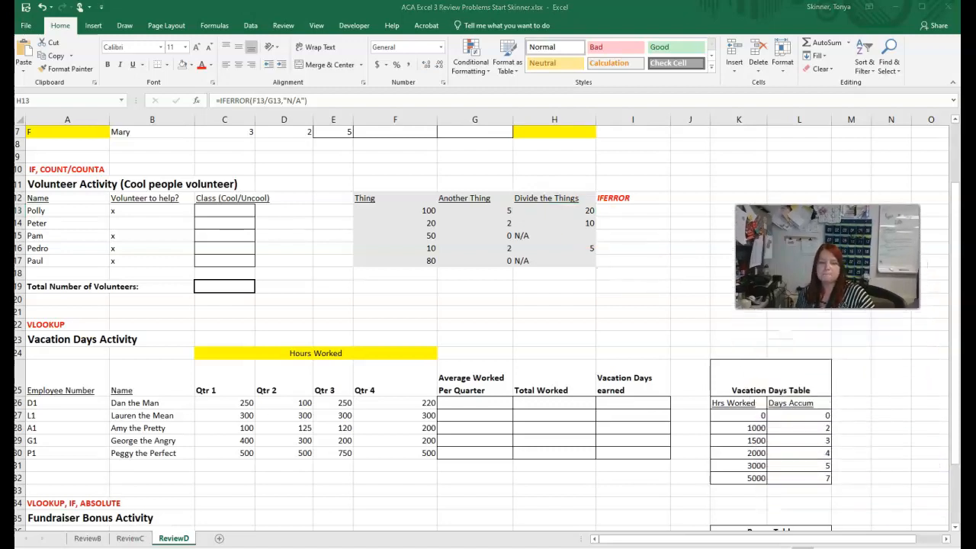
{"action": "scroll", "coordinate": [683, 308], "scroll_direction": "down", "scroll_amount": 1}
{"action": "scroll", "coordinate": [664, 332], "scroll_direction": "down", "scroll_amount": 2}
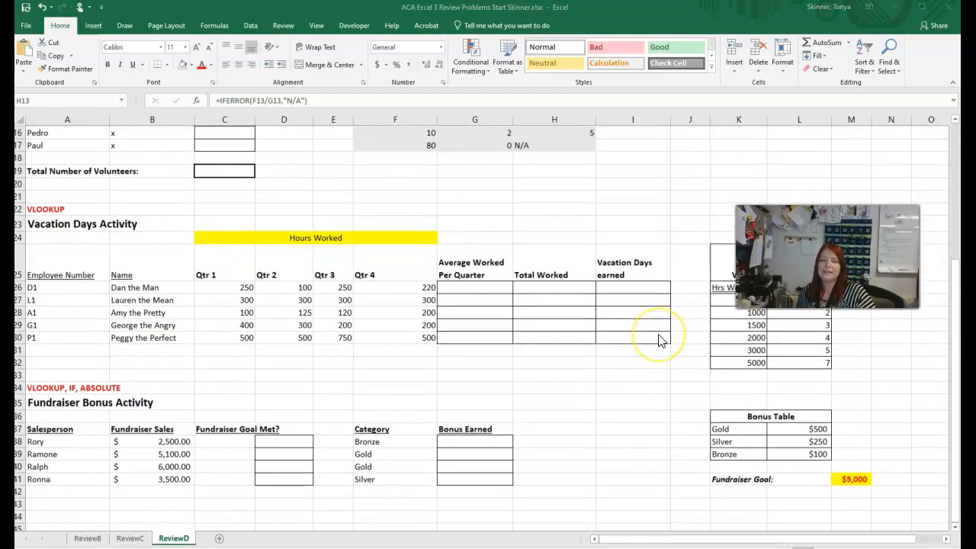
{"action": "left_click", "coordinate": [479, 285]}
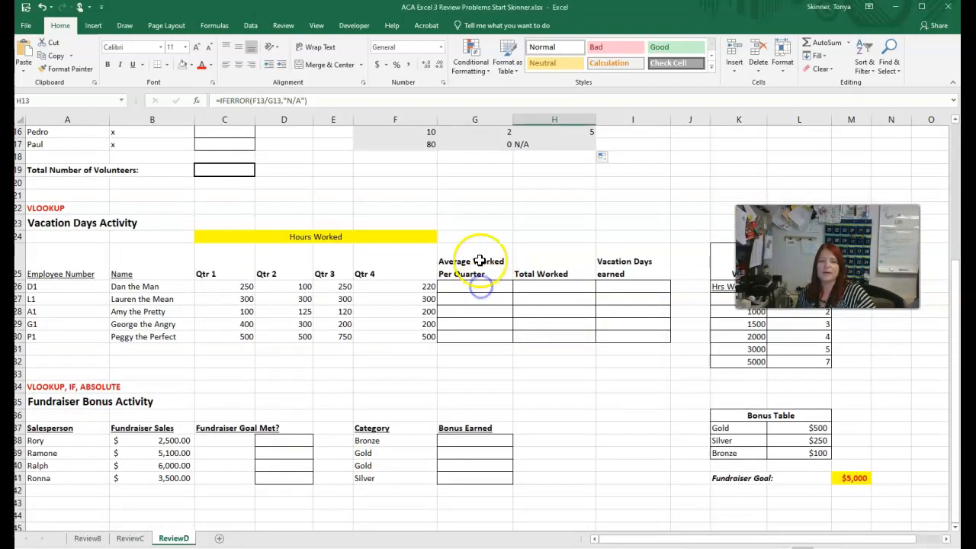
{"action": "left_click", "coordinate": [477, 286]}
{"action": "left_click_drag", "start_coordinate": [229, 287], "coordinate": [397, 287]}
{"action": "left_click", "coordinate": [462, 289]}
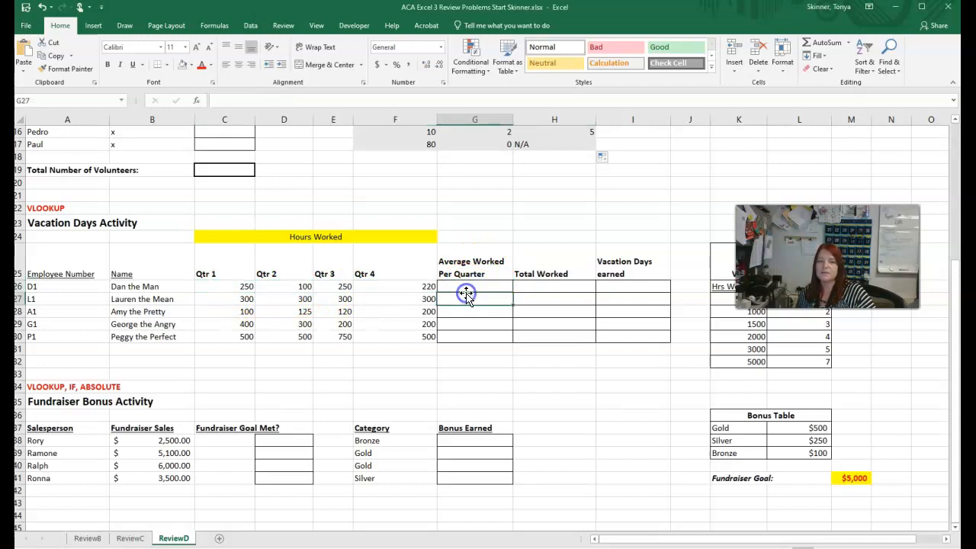
{"action": "left_click", "coordinate": [549, 287]}
{"action": "left_click", "coordinate": [470, 286]}
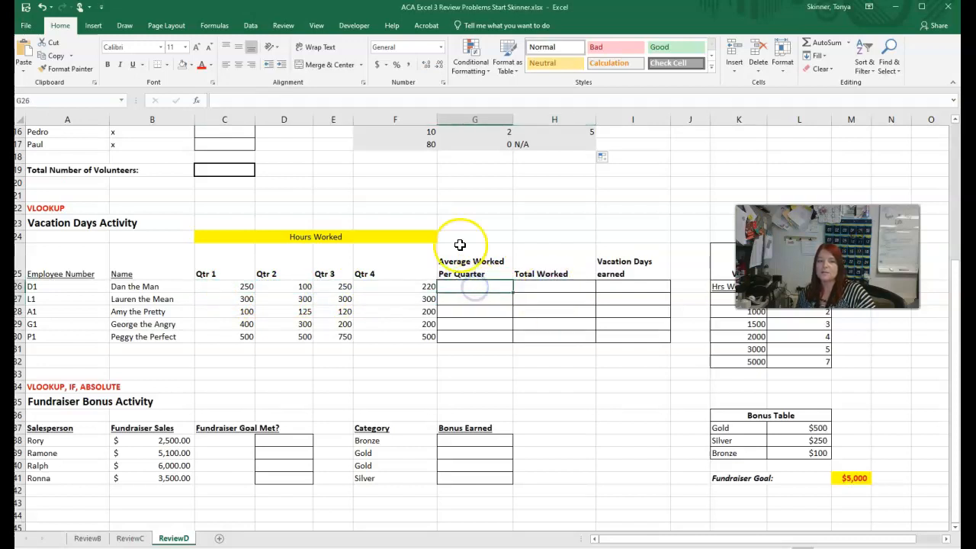
{"action": "left_click_drag", "start_coordinate": [213, 287], "coordinate": [396, 287]}
{"action": "left_click", "coordinate": [549, 284]}
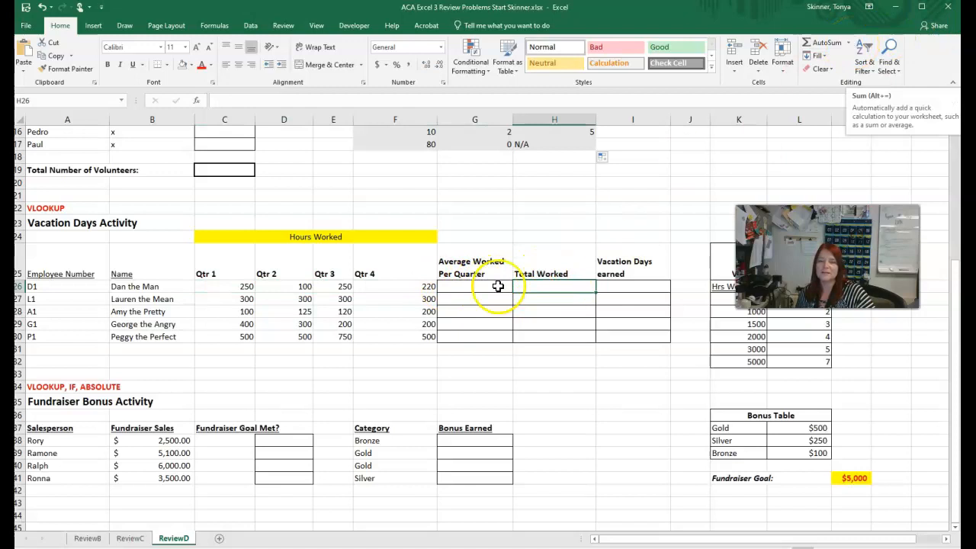
Examine the Vacation Days earned cell I26 against the hours brackets and days accumulated in the Vacation Days Table.
{"action": "left_click", "coordinate": [621, 286]}
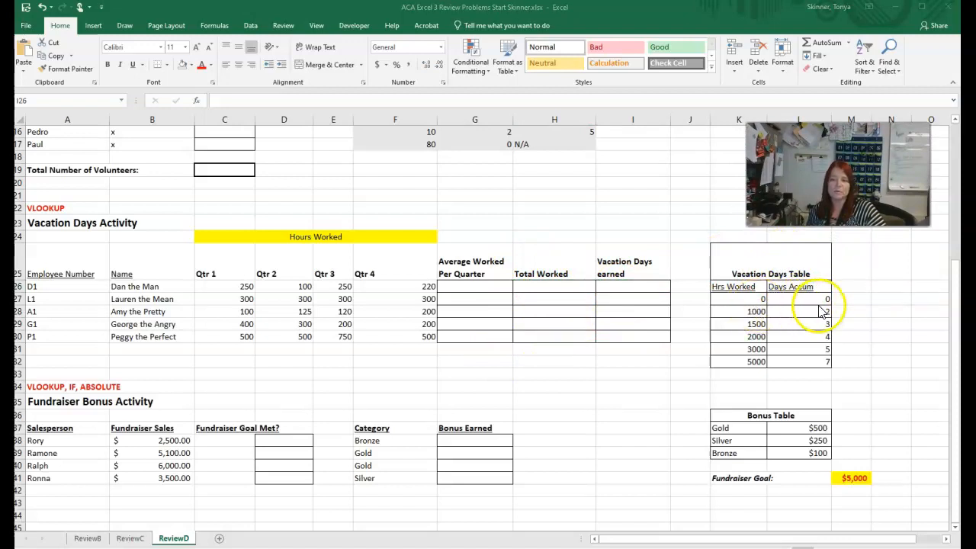
{"action": "left_click", "coordinate": [752, 302]}
{"action": "left_click", "coordinate": [752, 311]}
{"action": "left_click", "coordinate": [755, 324]}
{"action": "left_click", "coordinate": [757, 337]}
{"action": "left_click", "coordinate": [812, 338]}
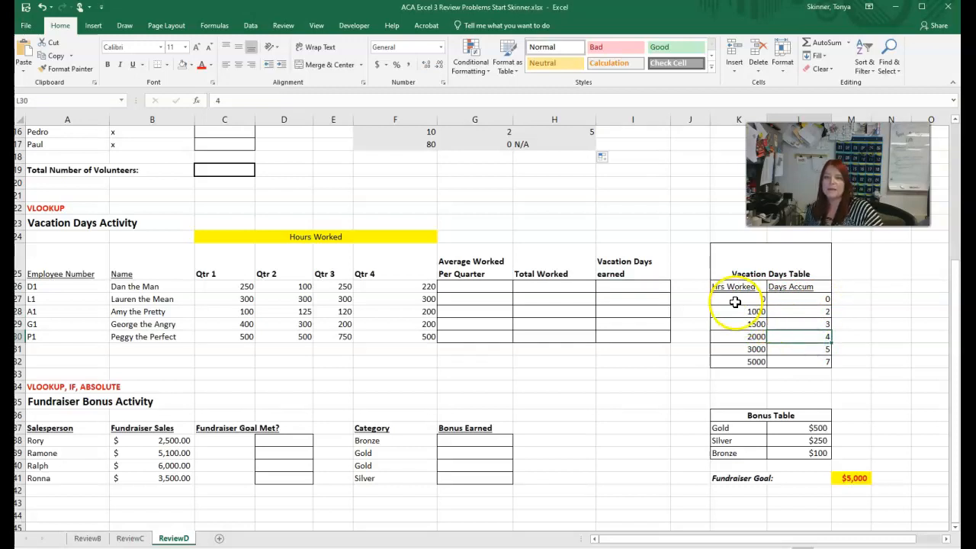
{"action": "left_click", "coordinate": [734, 302]}
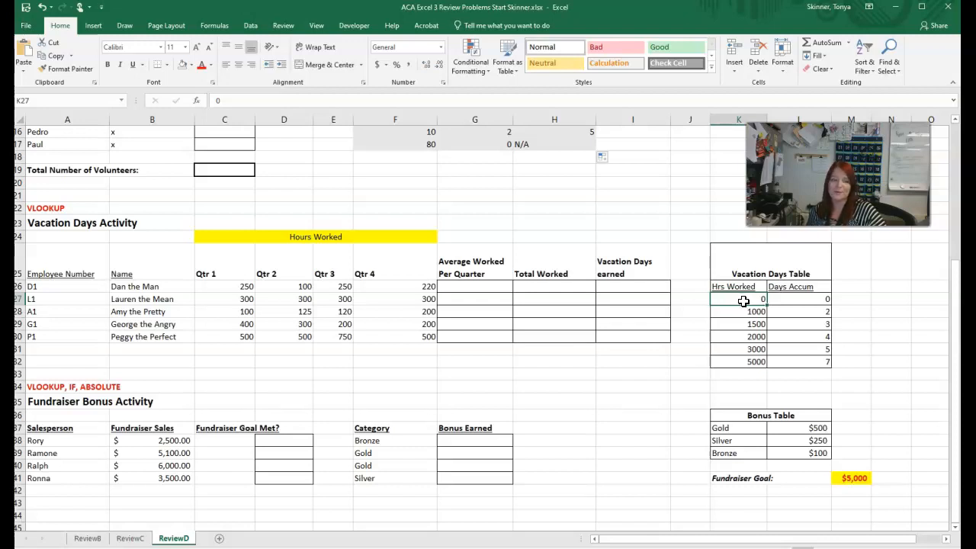
{"action": "left_click", "coordinate": [659, 288]}
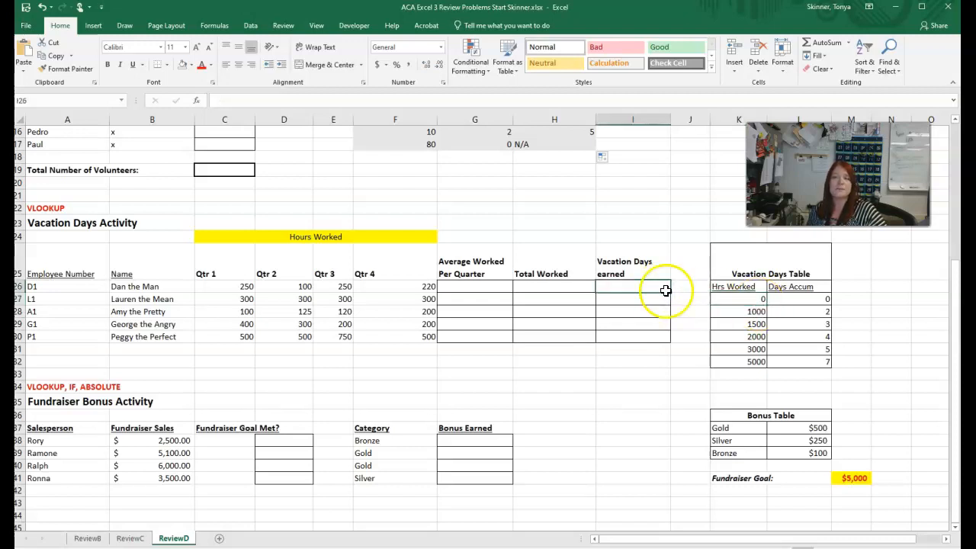
{"action": "mouse_move", "coordinate": [729, 287]}
{"action": "left_mouse_down"}
{"action": "mouse_move", "coordinate": [720, 294]}
{"action": "mouse_move", "coordinate": [806, 333]}
{"action": "mouse_move", "coordinate": [797, 361]}
{"action": "left_mouse_up"}
Compare the first salesperson's fundraiser sales in B38 with the Fundraiser Goal in M41 for the Fundraiser Goal Met? cell D38.
{"action": "left_click", "coordinate": [613, 439]}
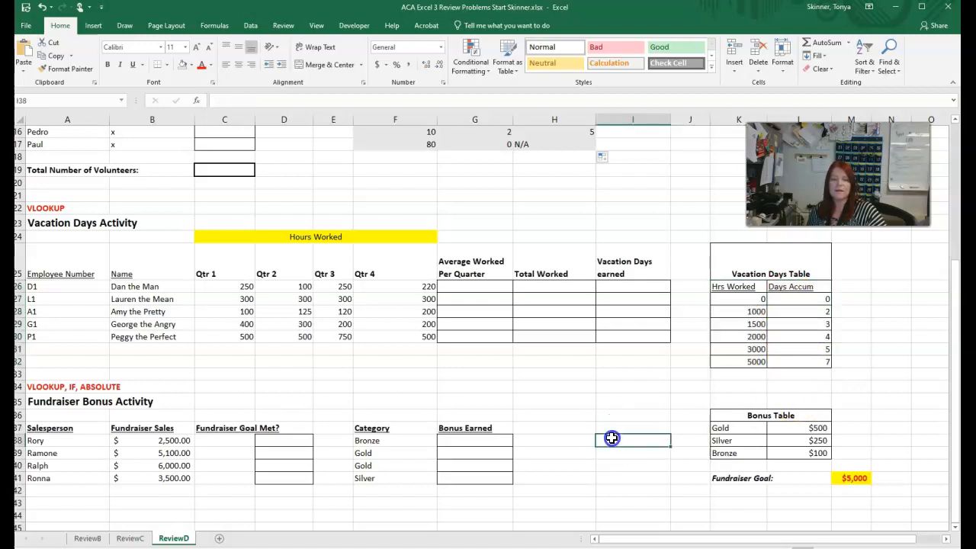
{"action": "left_click", "coordinate": [231, 441]}
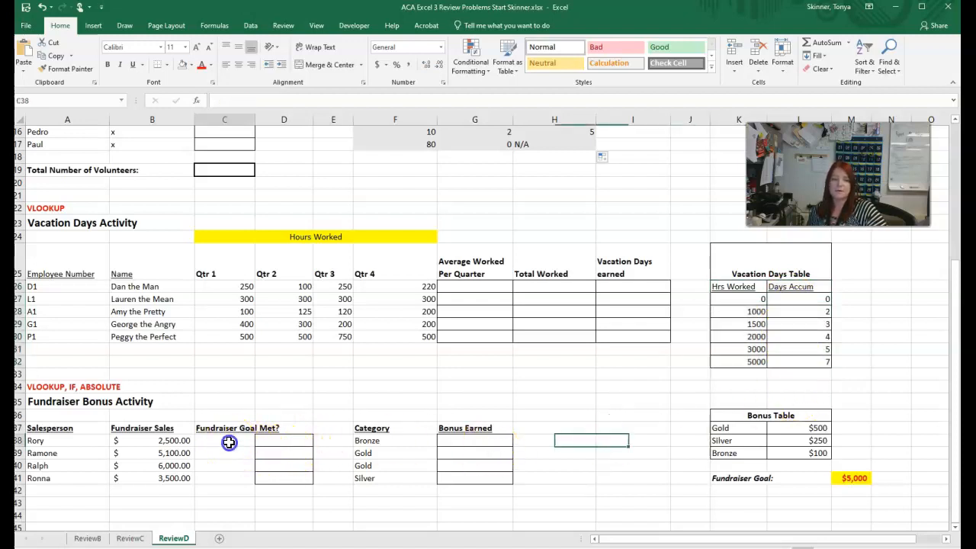
{"action": "left_click", "coordinate": [277, 440]}
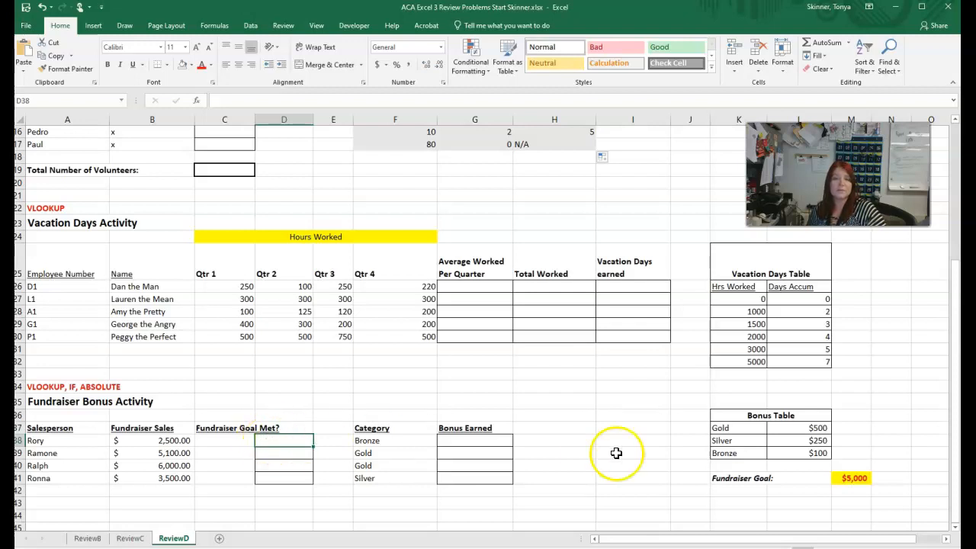
{"action": "left_click", "coordinate": [856, 479]}
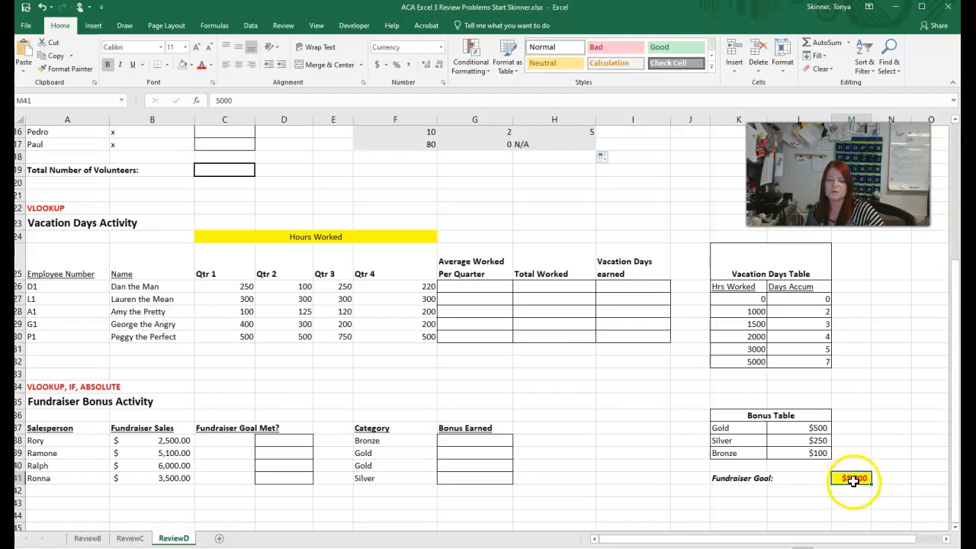
{"action": "left_click", "coordinate": [167, 441]}
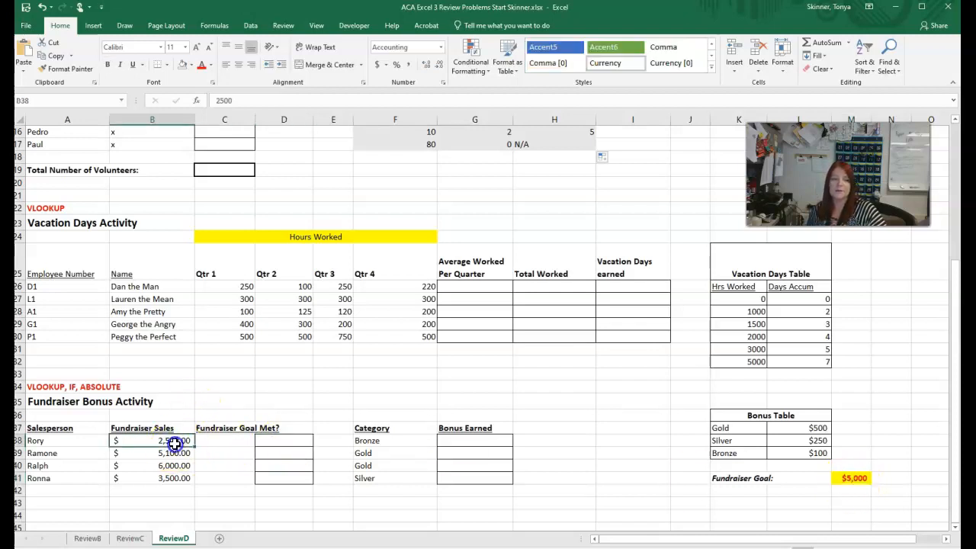
{"action": "left_click", "coordinate": [859, 479]}
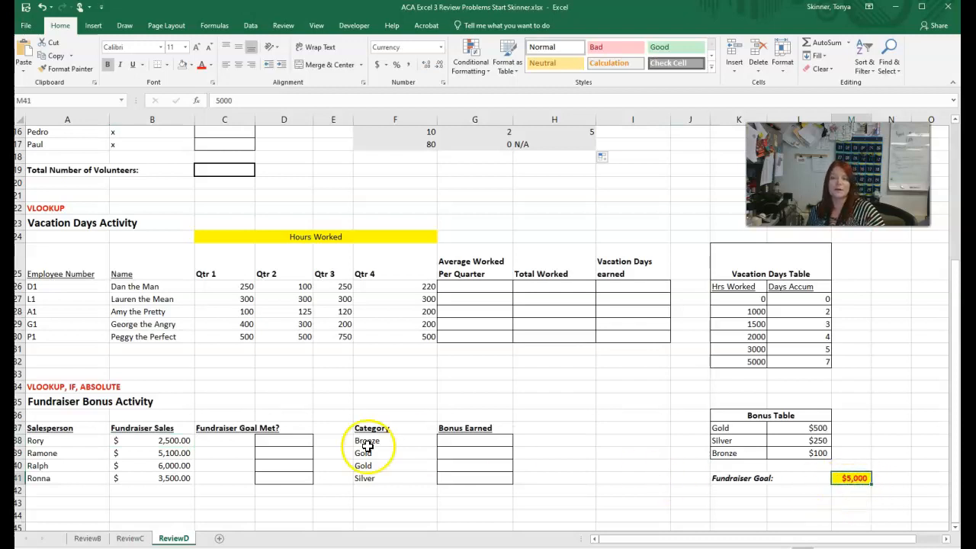
{"action": "left_click", "coordinate": [288, 441]}
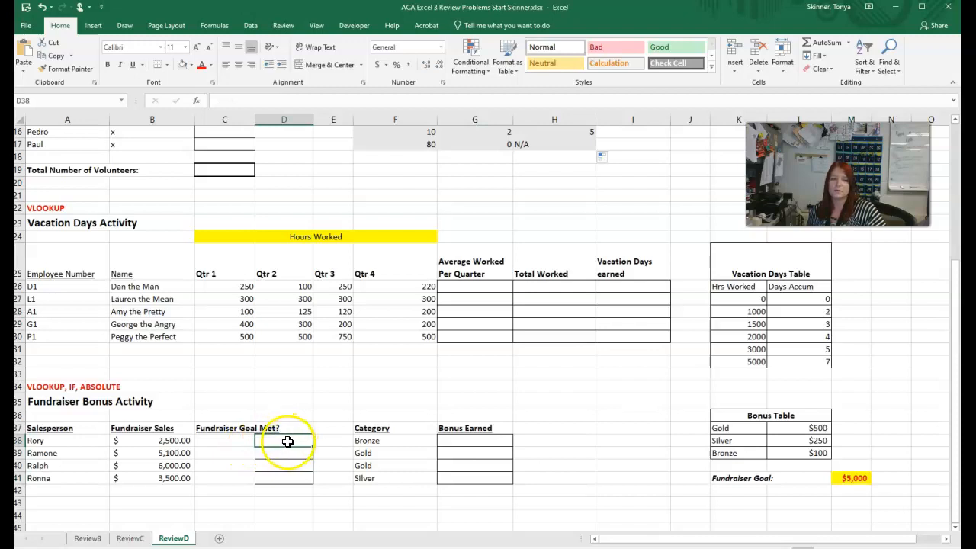
Trace the Bronze category in F38 through the Bonus Table to its bonus amount for the Bonus Earned cell G38.
{"action": "left_click", "coordinate": [369, 441]}
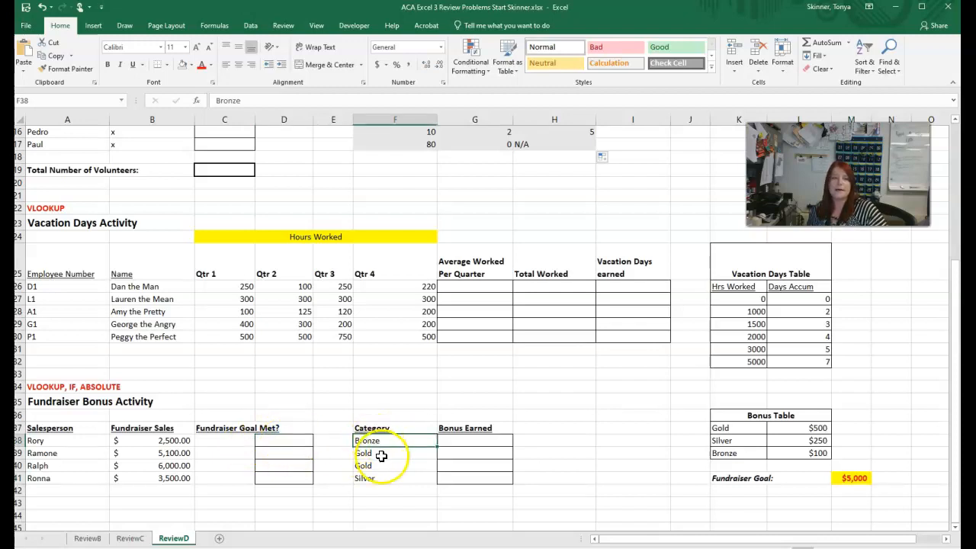
{"action": "left_click", "coordinate": [464, 442]}
{"action": "left_click", "coordinate": [410, 441]}
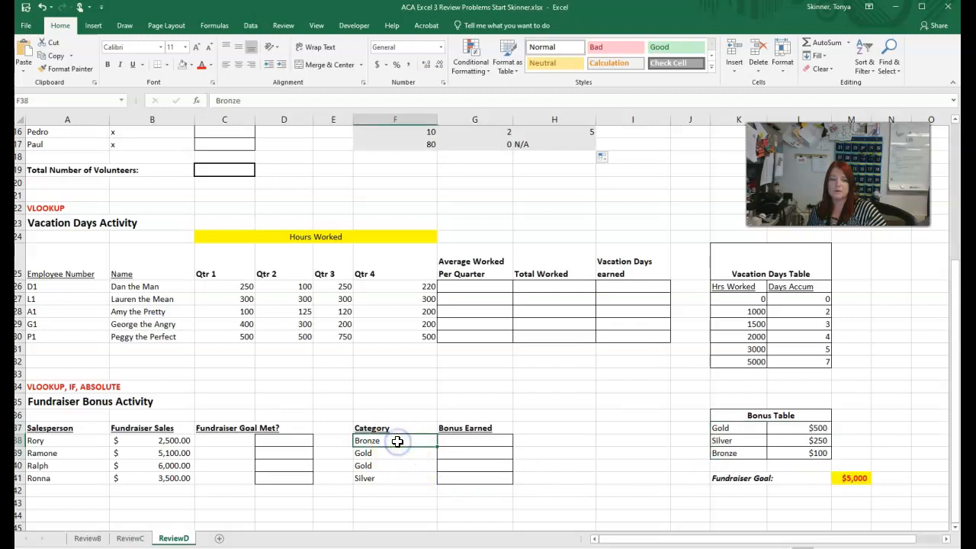
{"action": "left_click", "coordinate": [479, 443]}
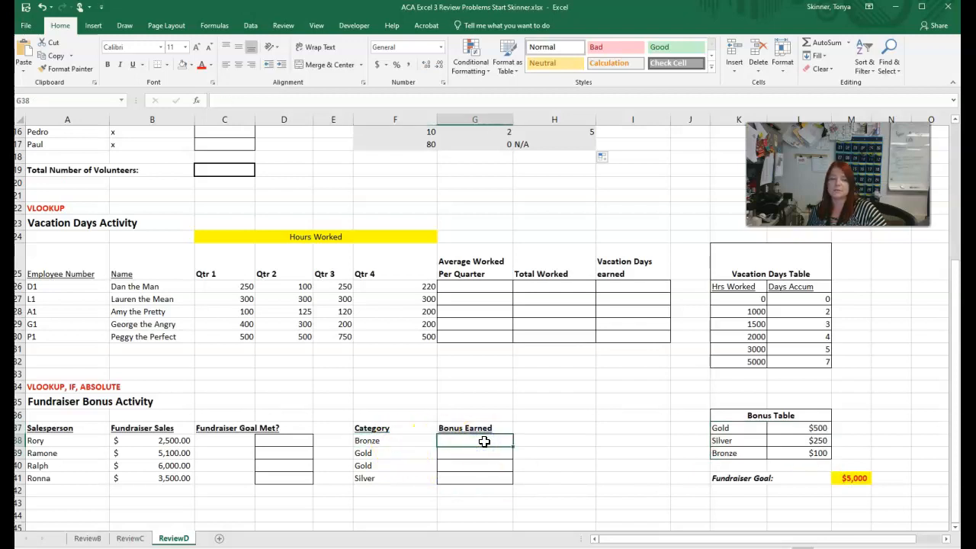
{"action": "left_click", "coordinate": [396, 444]}
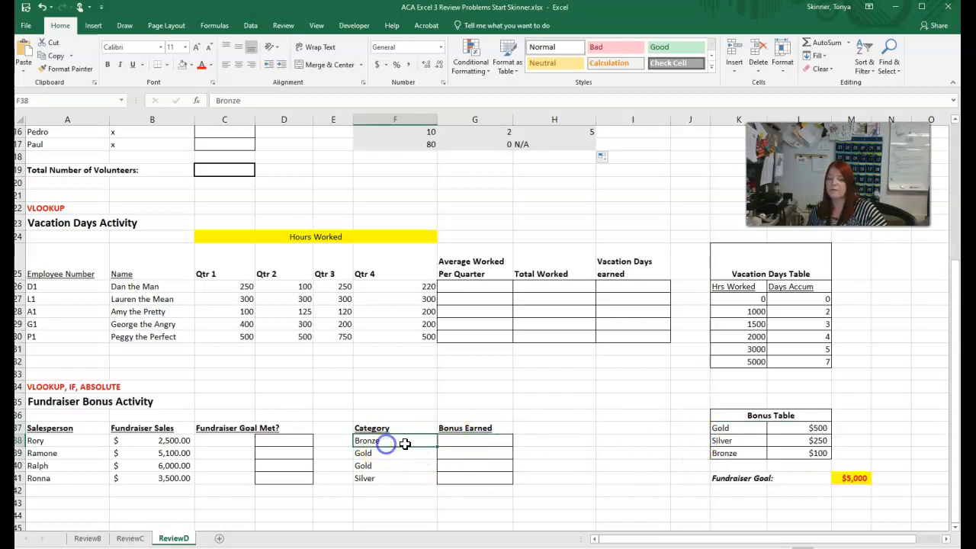
{"action": "left_click", "coordinate": [720, 454]}
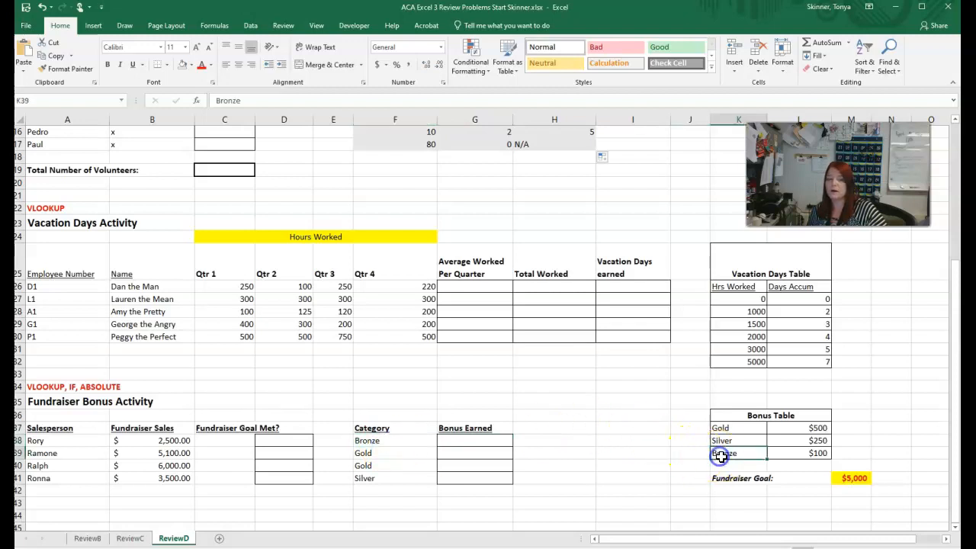
{"action": "left_click", "coordinate": [811, 454]}
{"action": "left_click", "coordinate": [452, 442]}
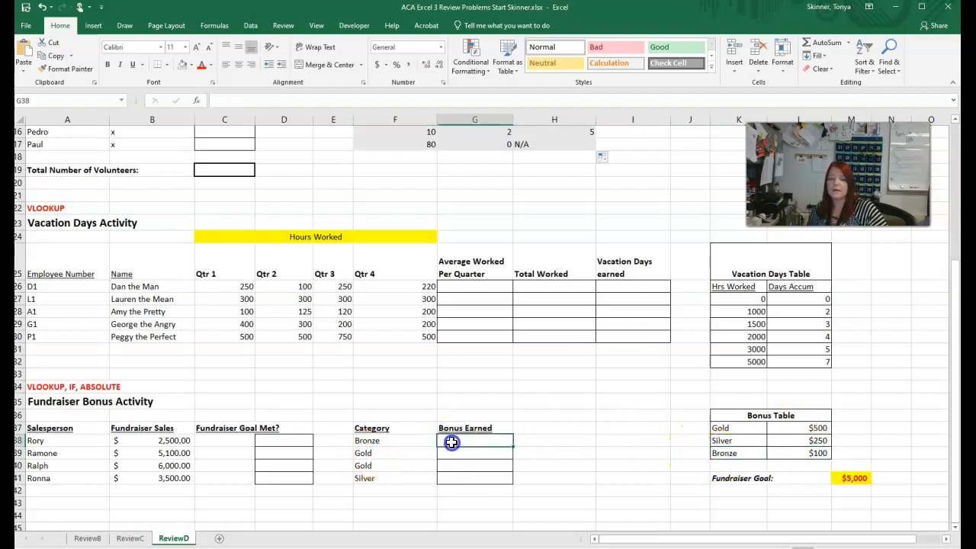
{"action": "left_click", "coordinate": [471, 440]}
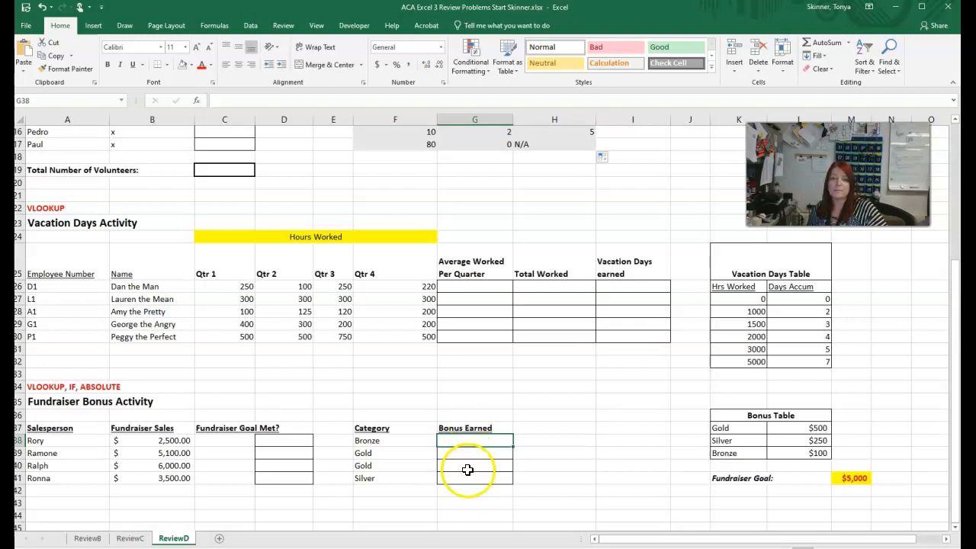
{"action": "scroll", "coordinate": [475, 436], "scroll_direction": "up", "scroll_amount": 5}
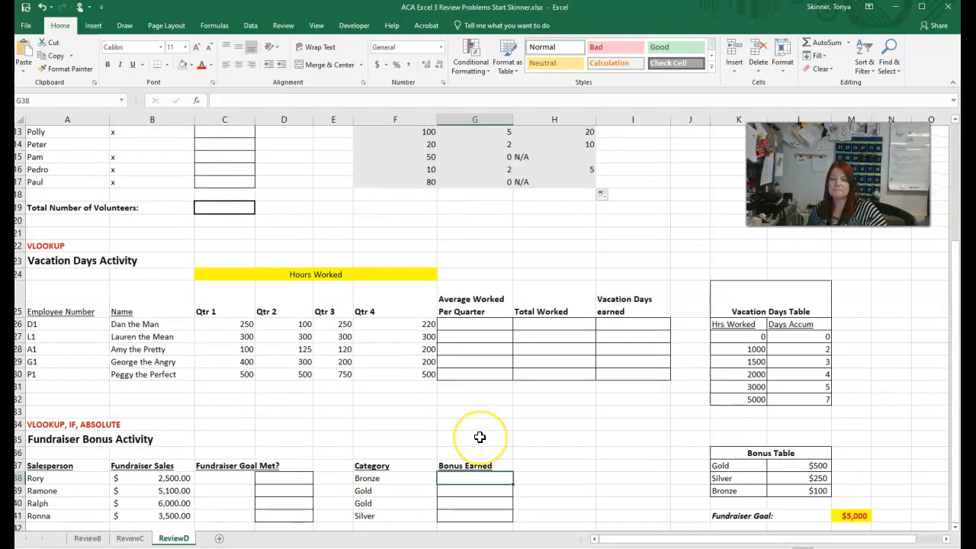
{"action": "scroll", "coordinate": [480, 437], "scroll_direction": "up", "scroll_amount": 1}
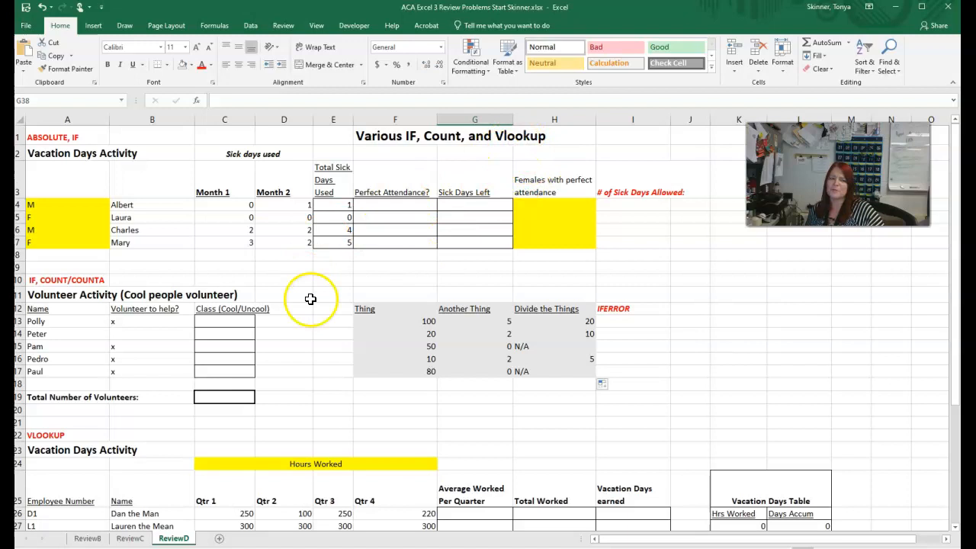
{"action": "scroll", "coordinate": [396, 387], "scroll_direction": "down", "scroll_amount": 4}
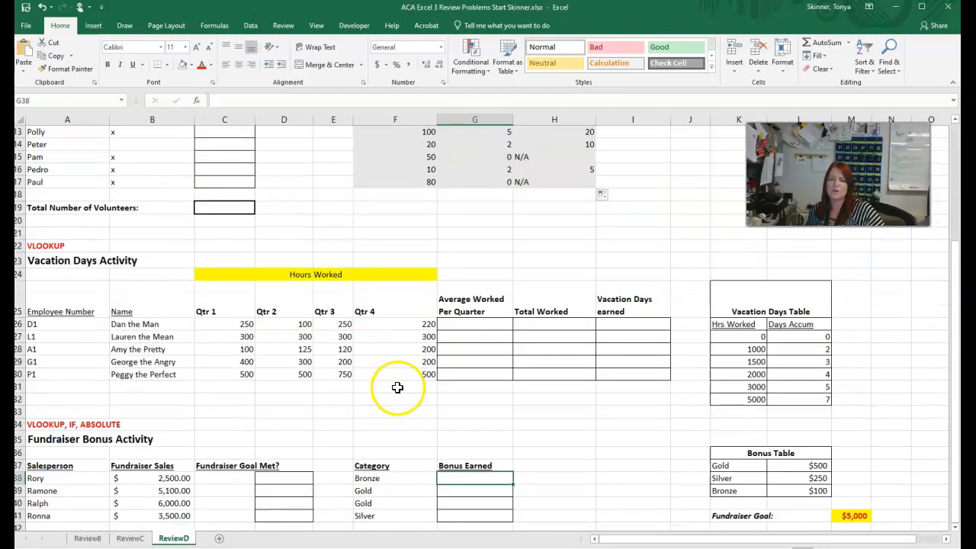
{"action": "scroll", "coordinate": [397, 388], "scroll_direction": "down", "scroll_amount": 1}
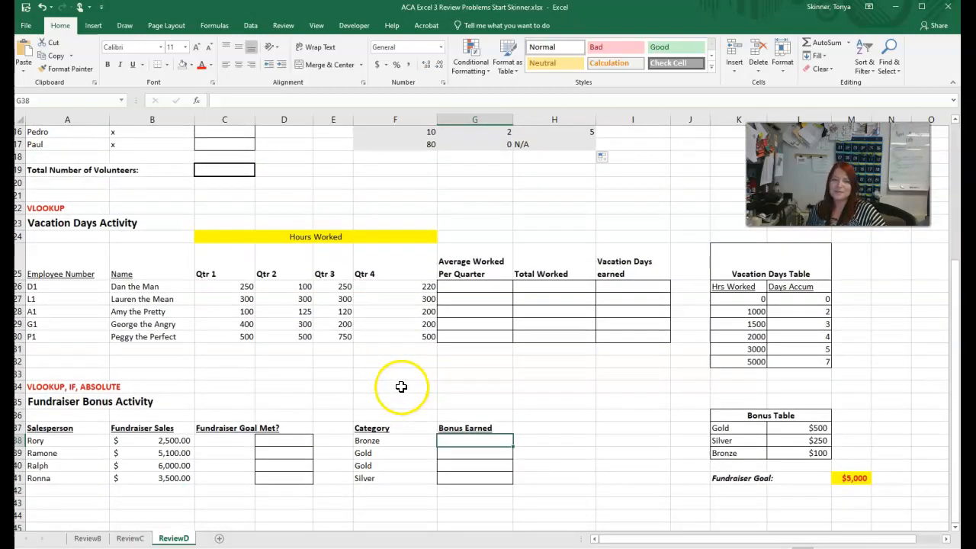